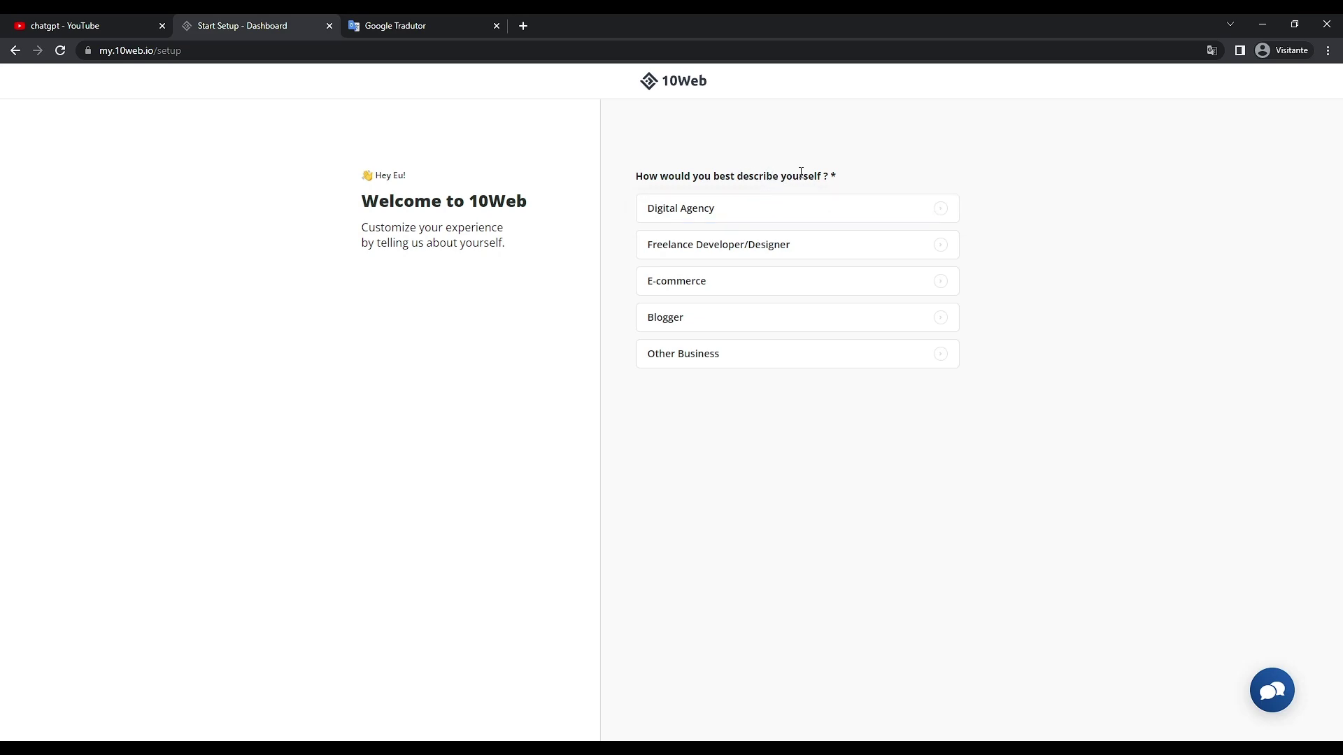
Answer the setup questions with Digital Agency as the profile and 1-3 as the number of managed websites.
{"action": "left_click", "coordinate": [934, 211]}
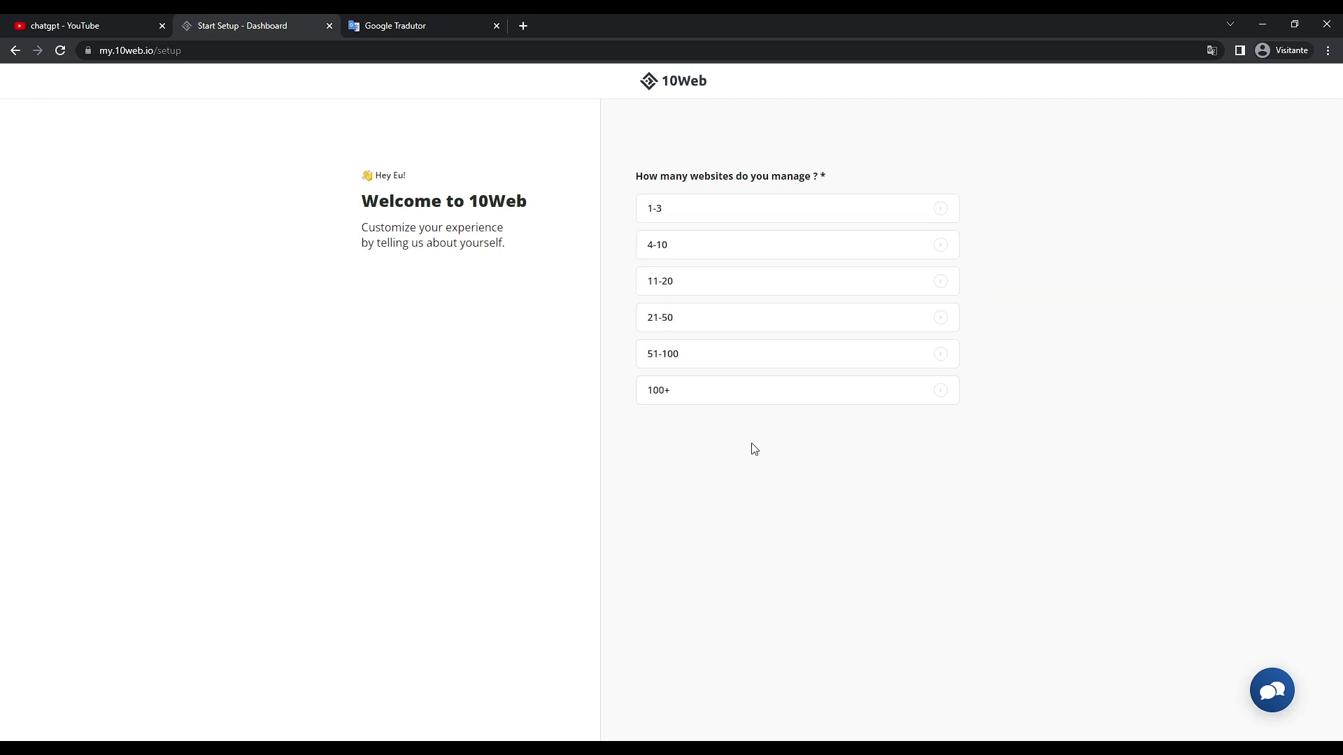
{"action": "left_click", "coordinate": [695, 223]}
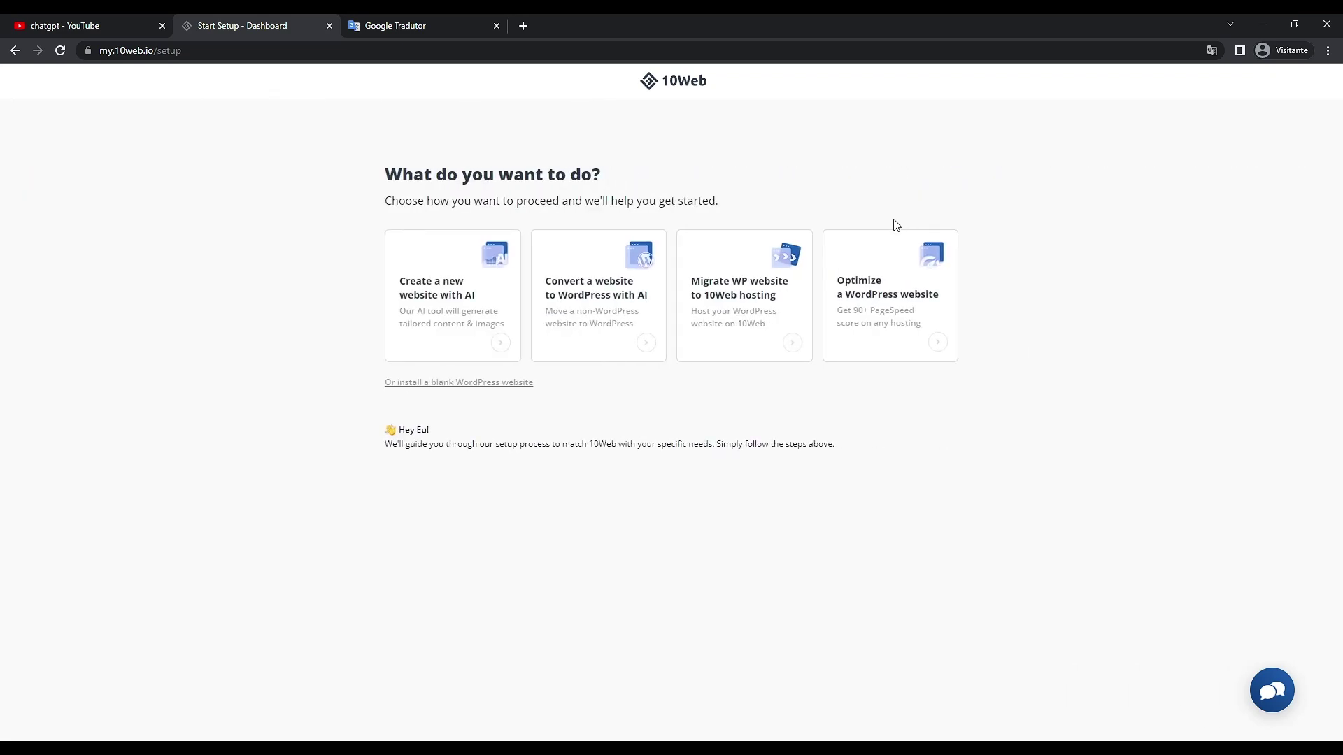
Go back to the 10Web homepage and start the free setup again.
{"action": "left_click", "coordinate": [15, 53]}
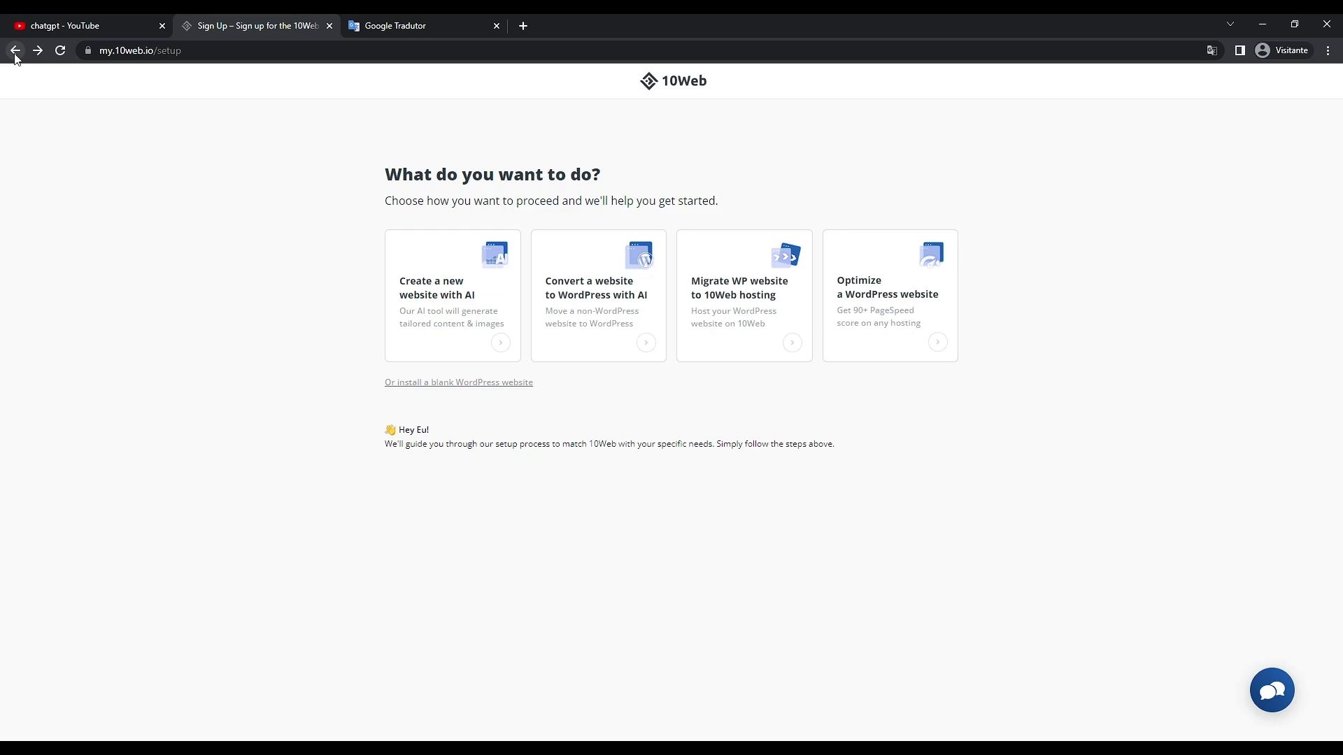
{"action": "left_click", "coordinate": [15, 53]}
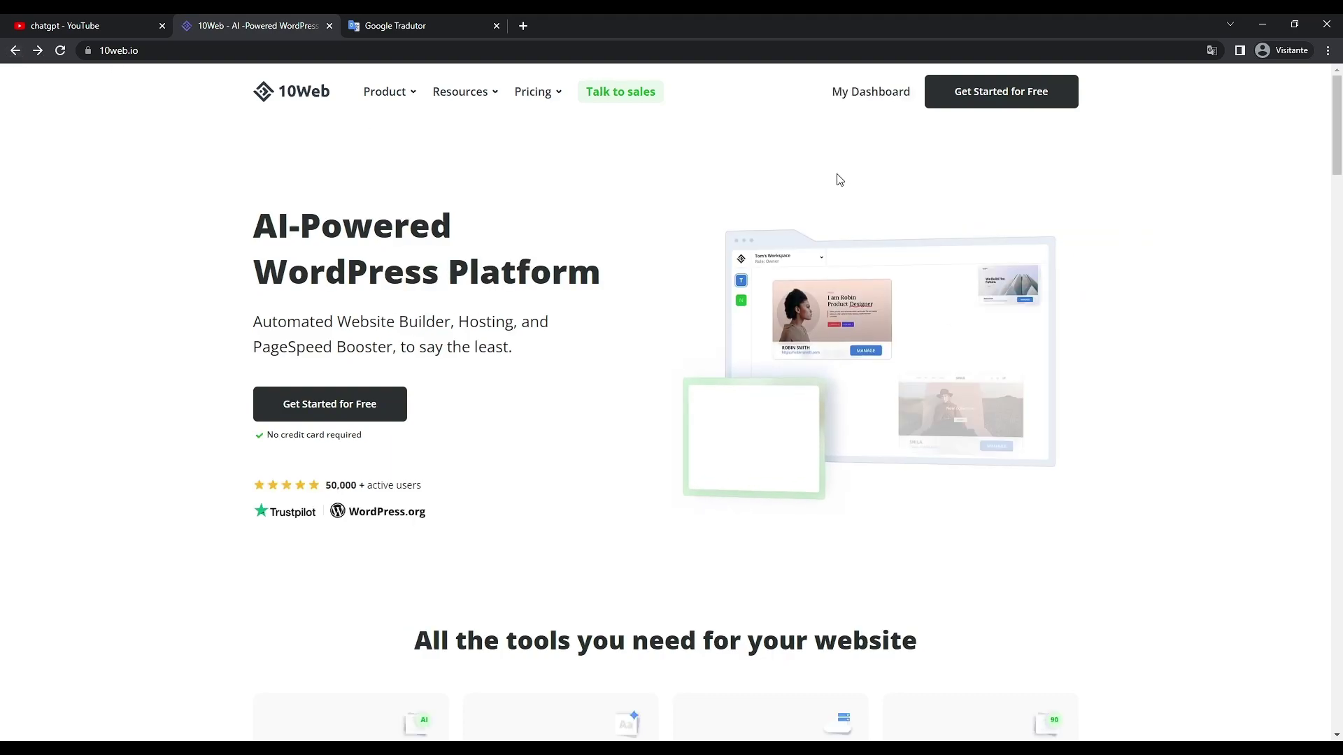
{"action": "left_click", "coordinate": [981, 100]}
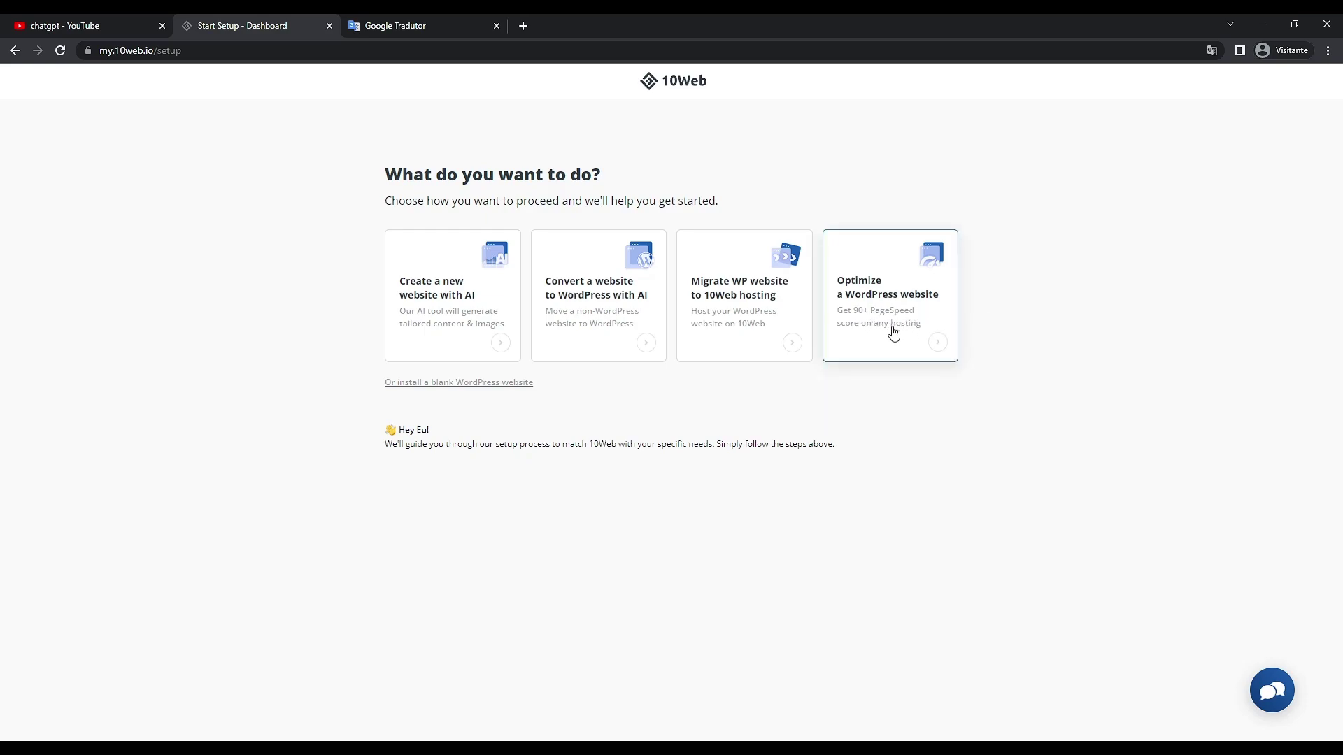
Start creating a new website with AI and set its business type to Coffee shop.
{"action": "left_click", "coordinate": [453, 299]}
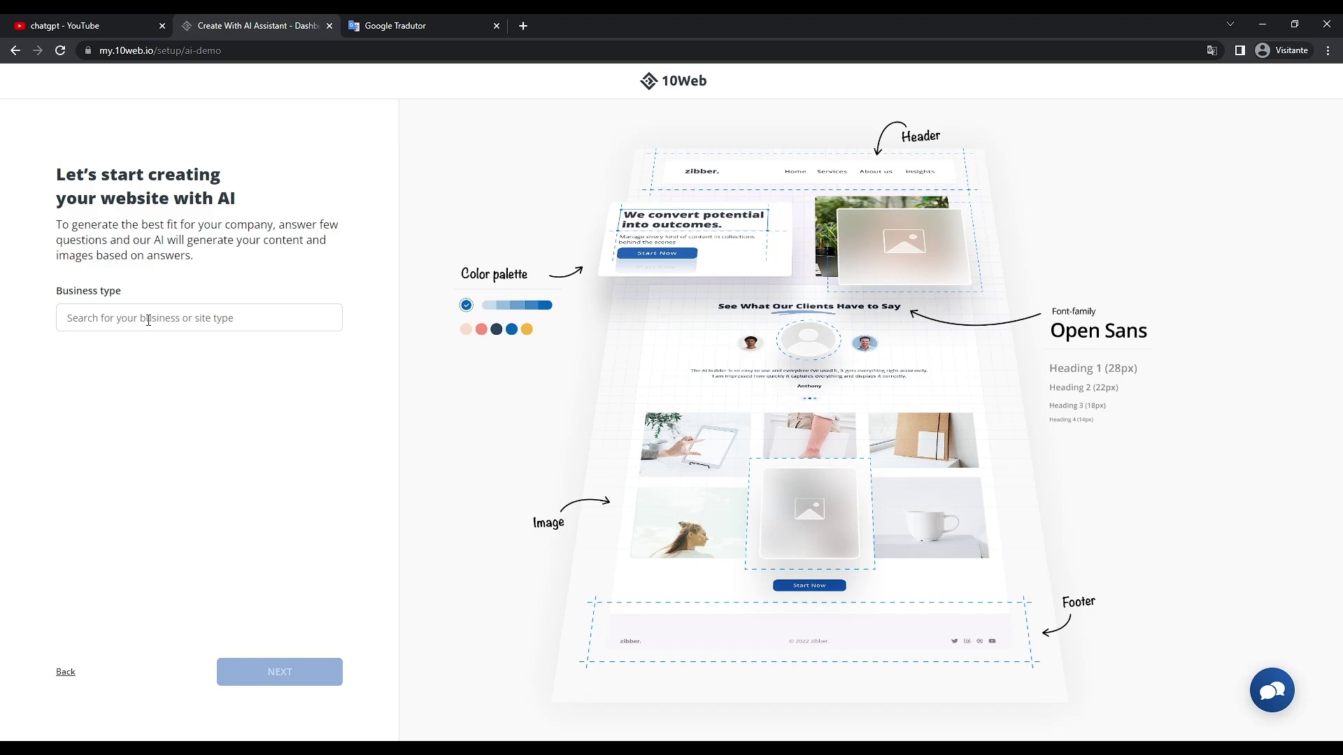
{"action": "left_click", "coordinate": [170, 320]}
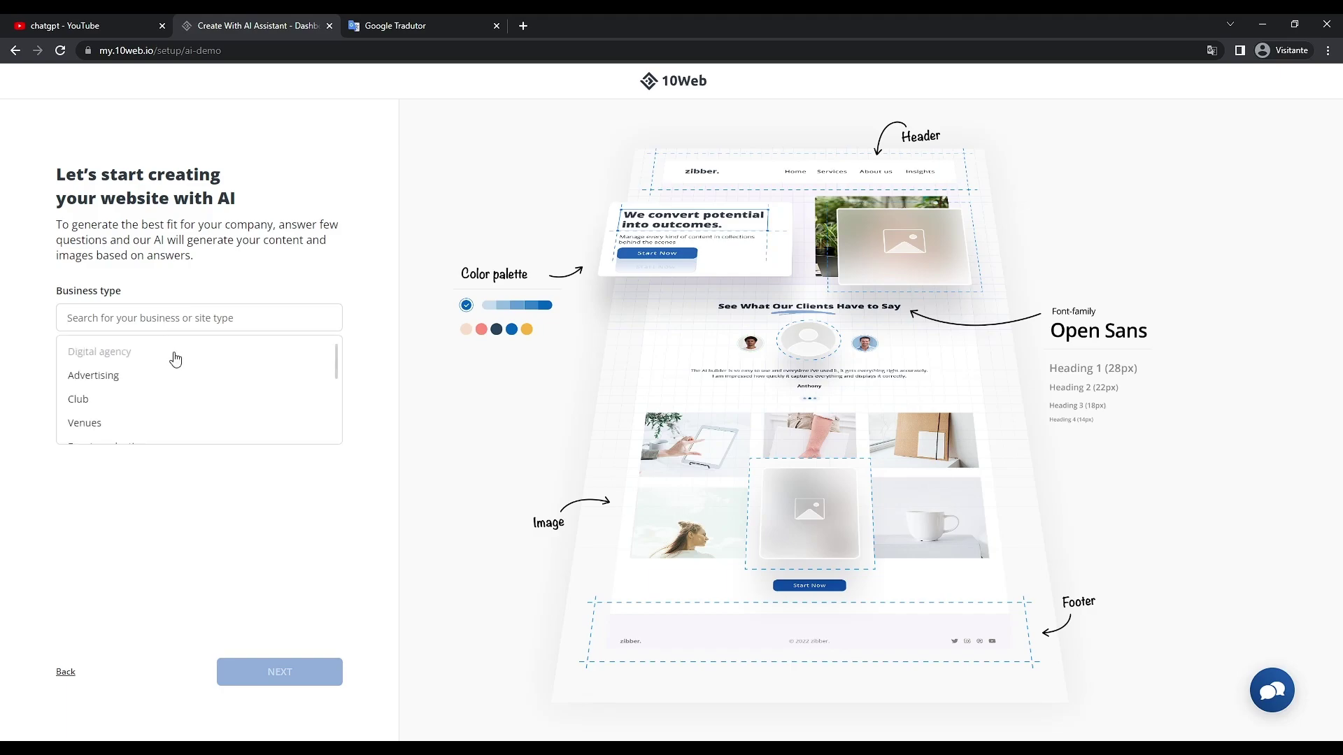
{"action": "left_click_drag", "start_coordinate": [336, 364], "coordinate": [336, 391]}
{"action": "left_click", "coordinate": [336, 391]}
{"action": "left_click", "coordinate": [178, 317]}
{"action": "left_click", "coordinate": [338, 422]}
{"action": "left_click", "coordinate": [184, 327]}
{"action": "type", "text": "cof"}
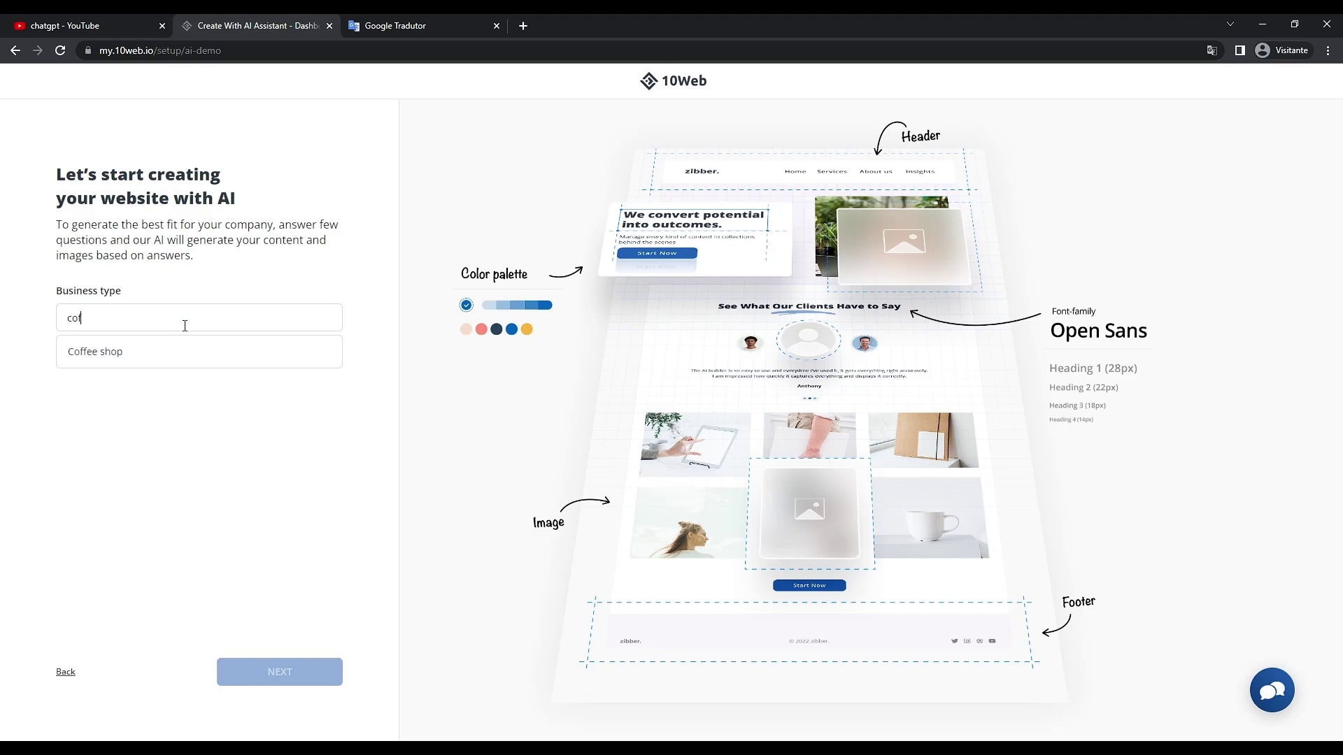
{"action": "left_click", "coordinate": [133, 351]}
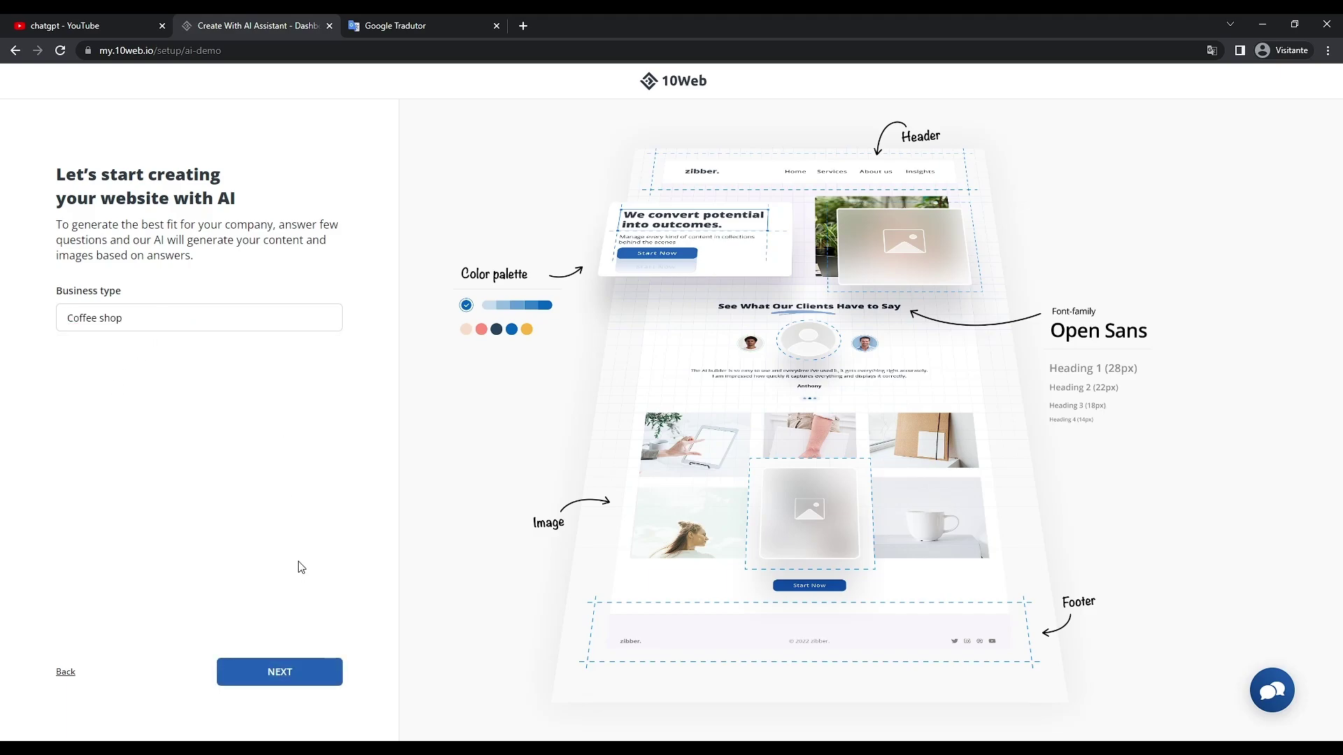
{"action": "left_click", "coordinate": [302, 682]}
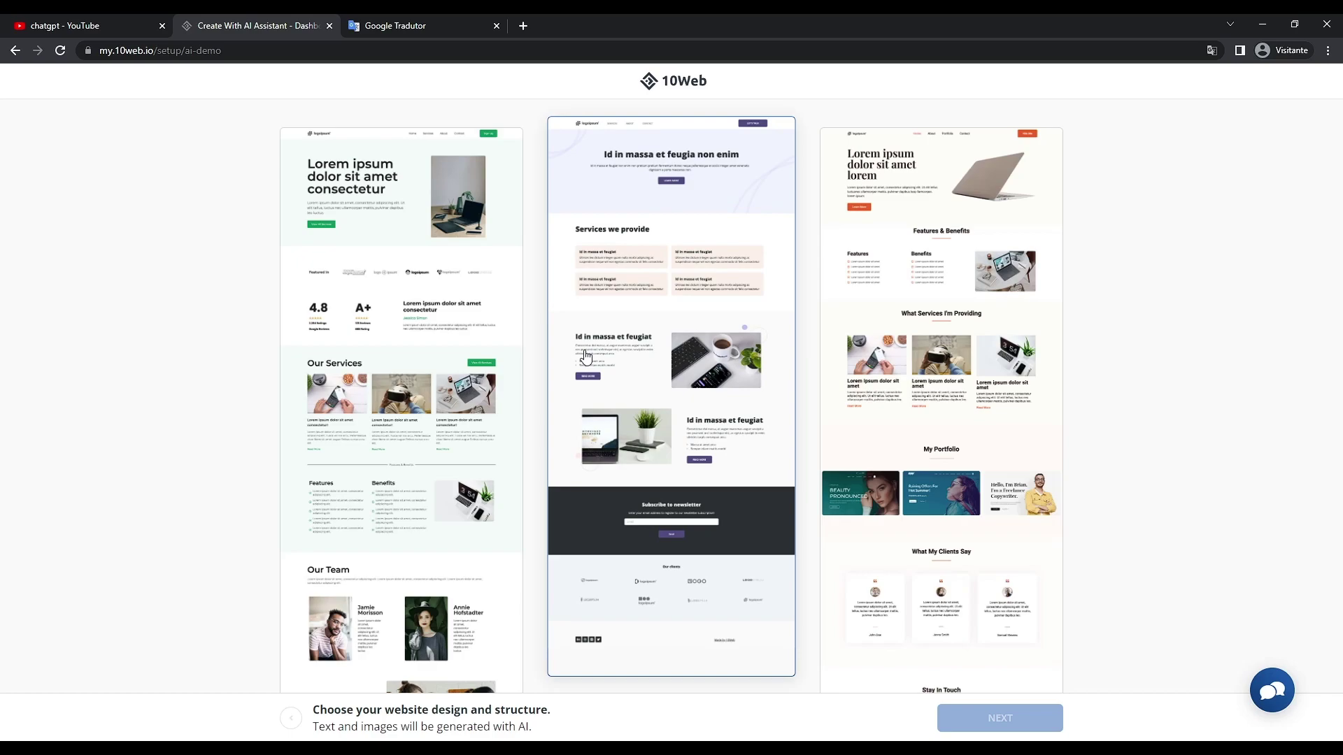
Choose the website design with the lavender header, "Services we provide" section and dark newsletter band, and continue.
{"action": "scroll", "coordinate": [444, 224], "scroll_direction": "down", "scroll_amount": 1}
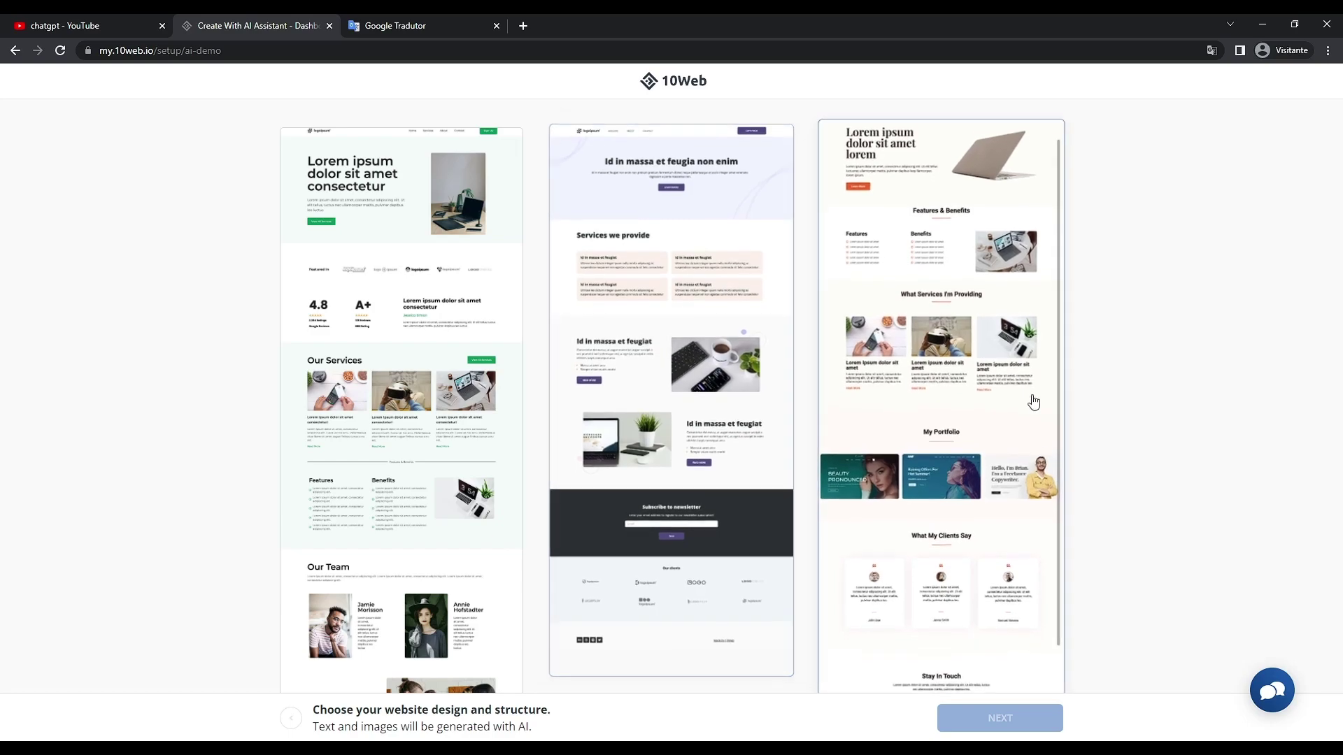
{"action": "scroll", "coordinate": [1005, 393], "scroll_direction": "down", "scroll_amount": 1}
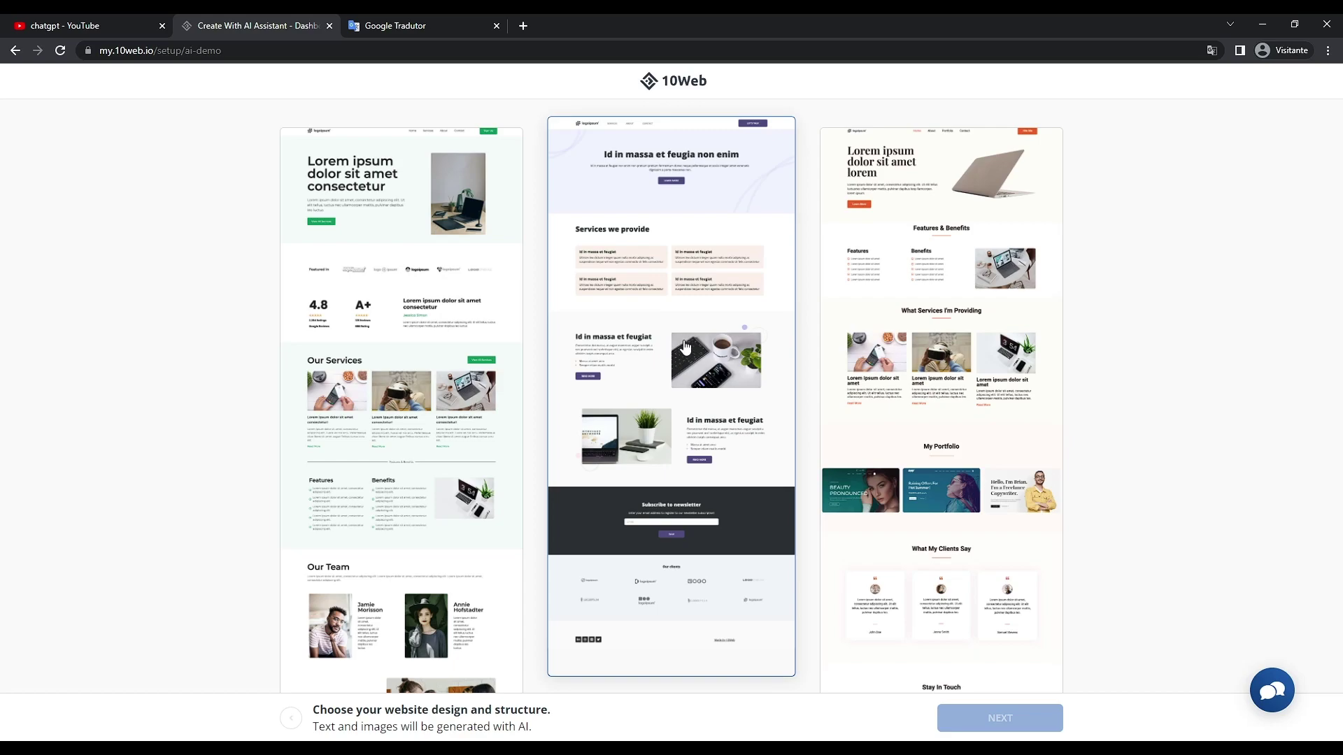
{"action": "left_click", "coordinate": [685, 348]}
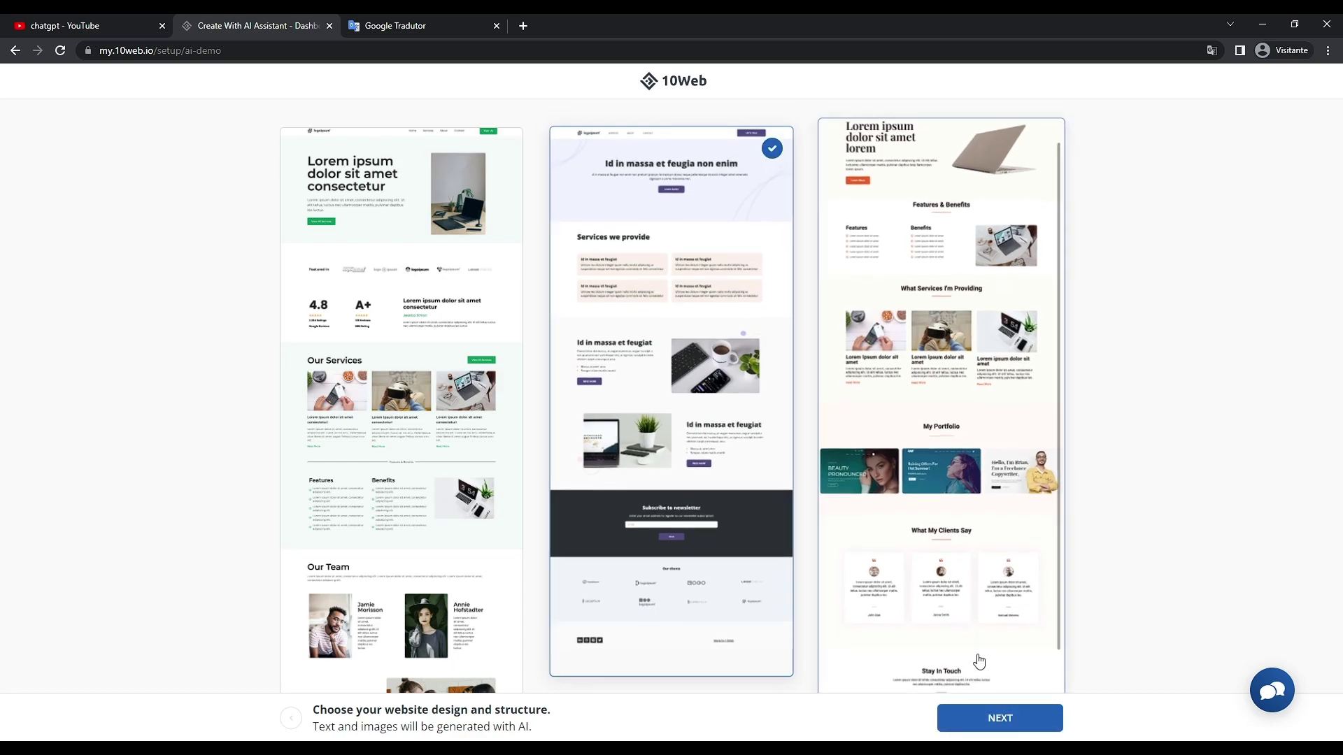
{"action": "key", "text": "Return"}
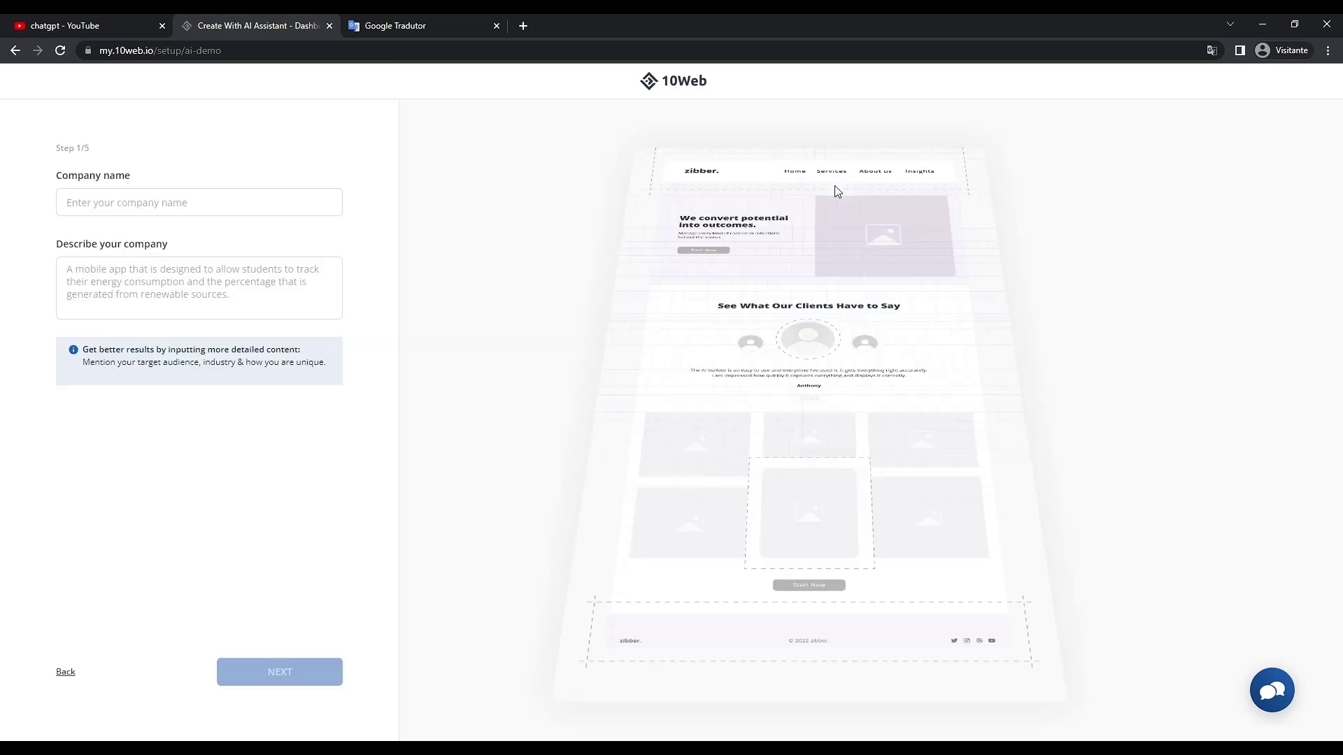
Enter "Loucos por café" as the company name.
{"action": "left_click", "coordinate": [179, 204]}
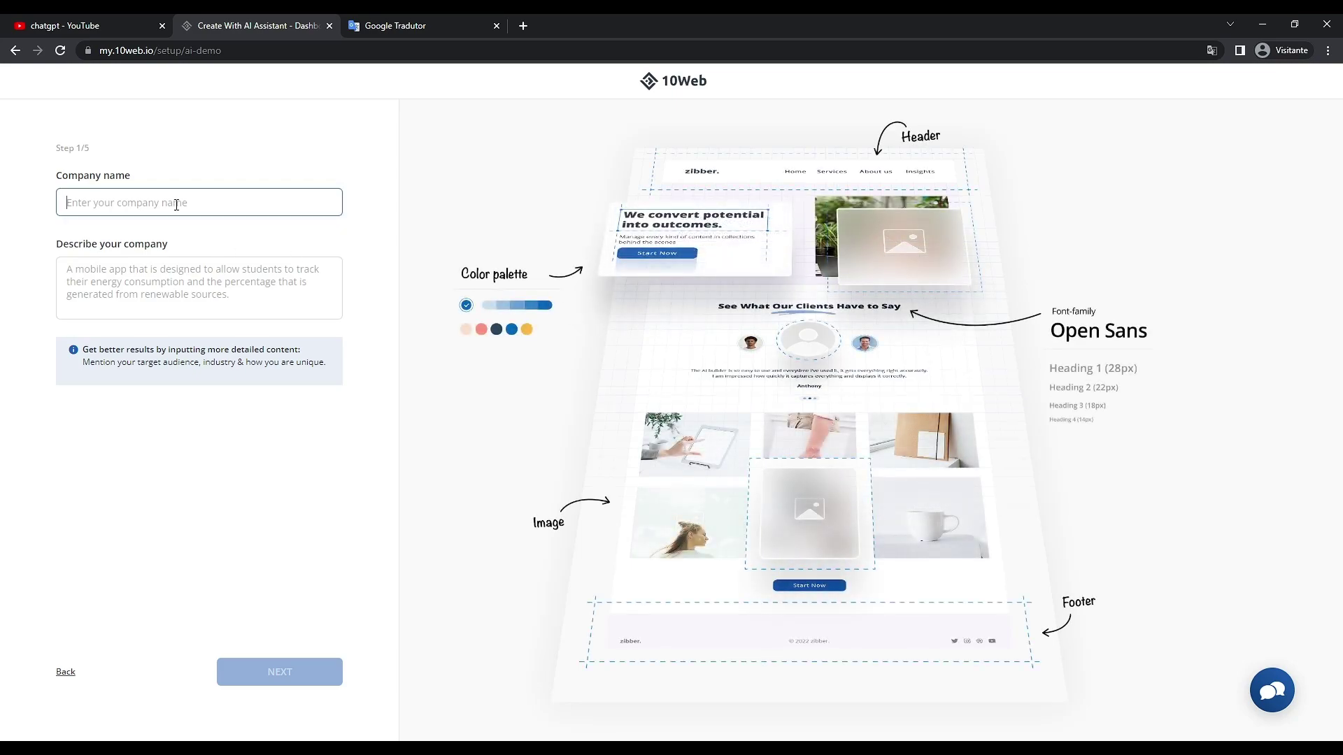
{"action": "type", "text": "Louco"}
{"action": "type", "text": "s por café"}
Draft the company description "Um lugar para apreciadores de café se encontrarem para tomar aquele expresso e fazer network" and clear it.
{"action": "left_click", "coordinate": [184, 268]}
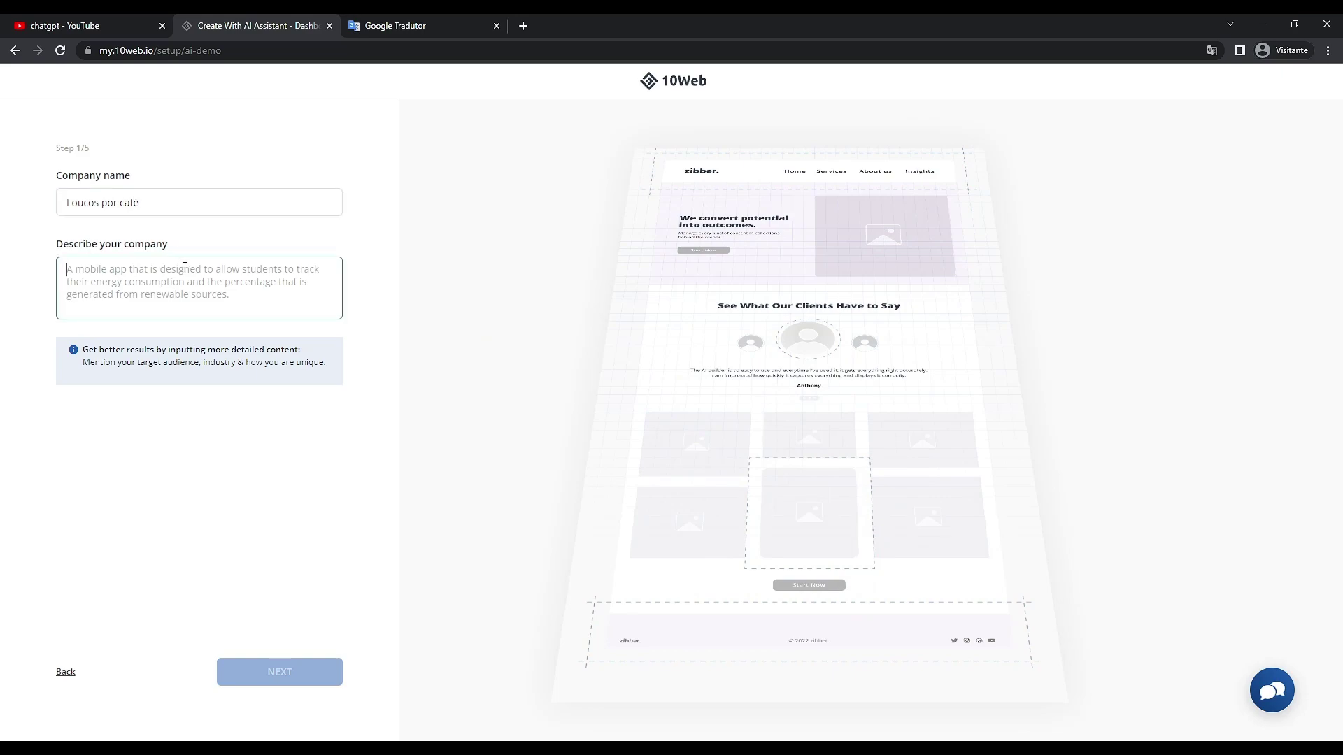
{"action": "type", "text": "Um "}
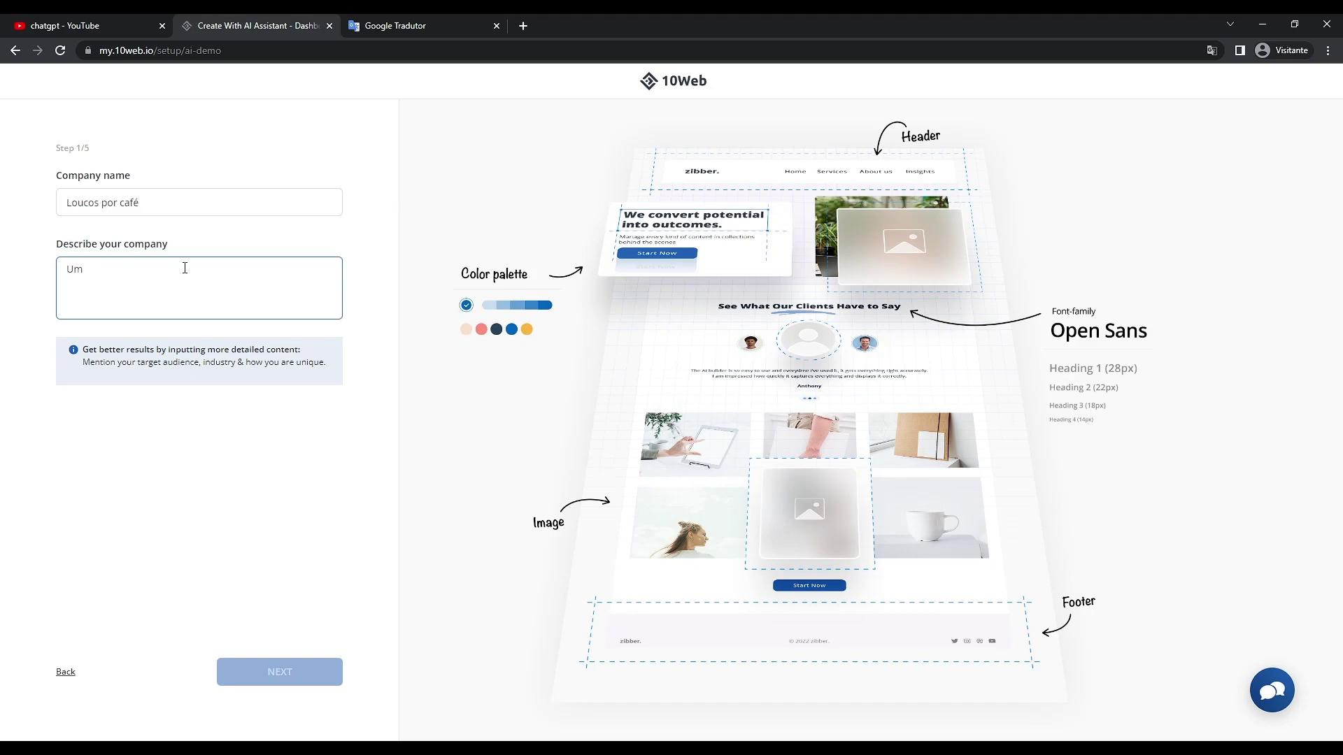
{"action": "type", "text": "lugar para apreciadores de café"}
{"action": "type", "text": "se encontrarem para tomar aquele"}
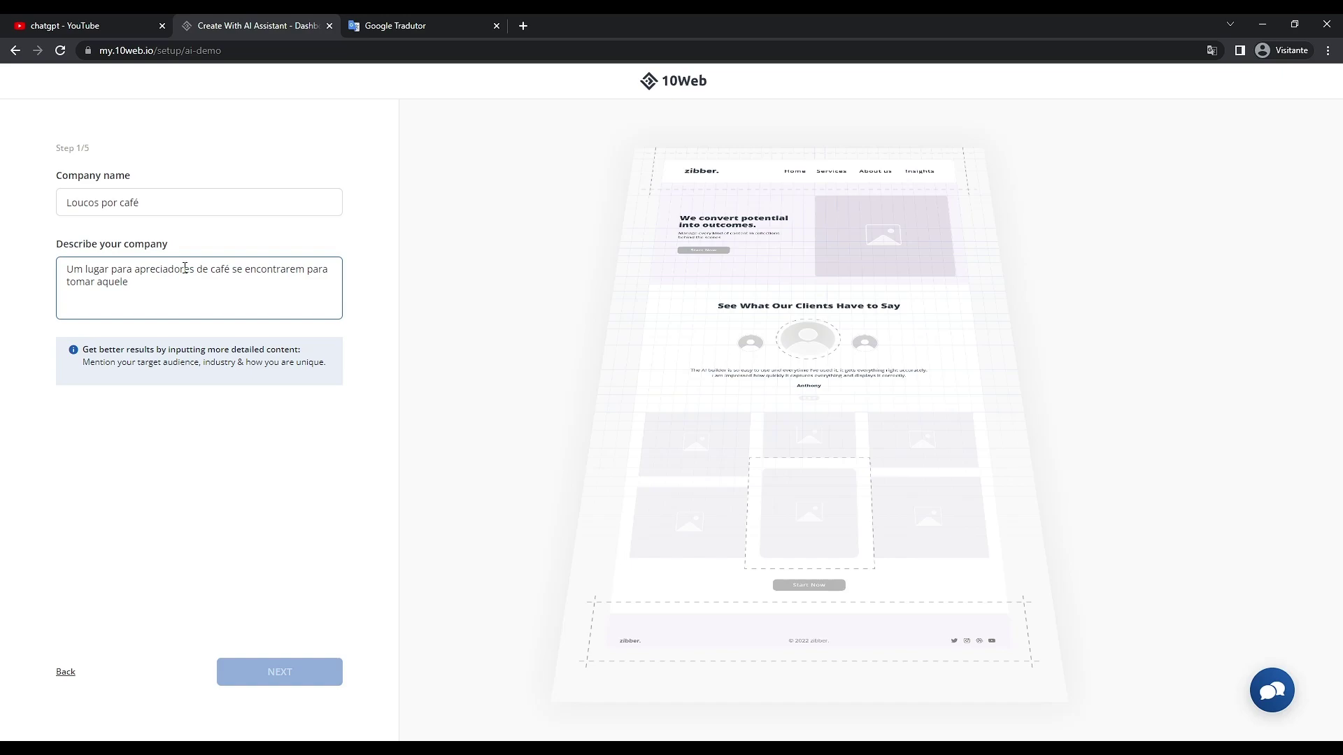
{"action": "type", "text": " expresso e"}
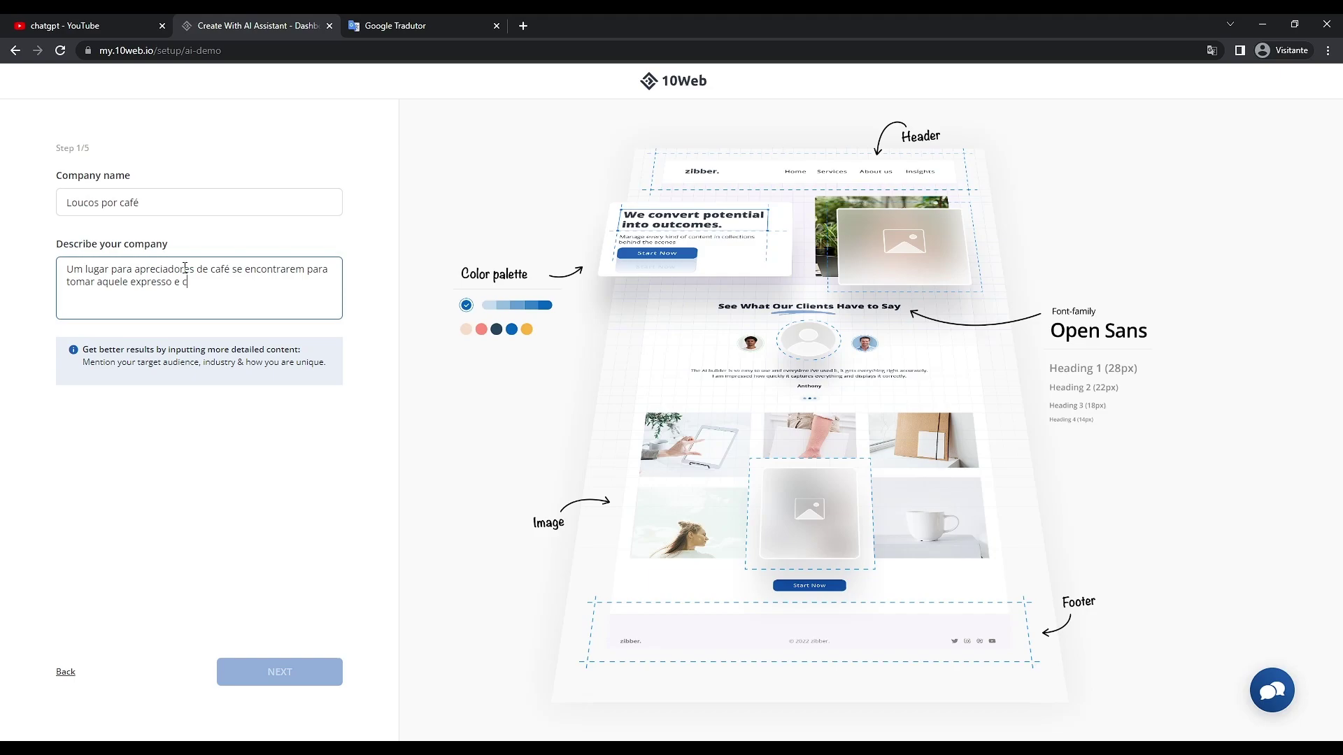
{"action": "type", "text": " c"}
{"action": "key", "text": "BackSpace"}
{"action": "type", "text": "fazer network"}
{"action": "left_click_drag", "start_coordinate": [249, 283], "coordinate": [67, 269]}
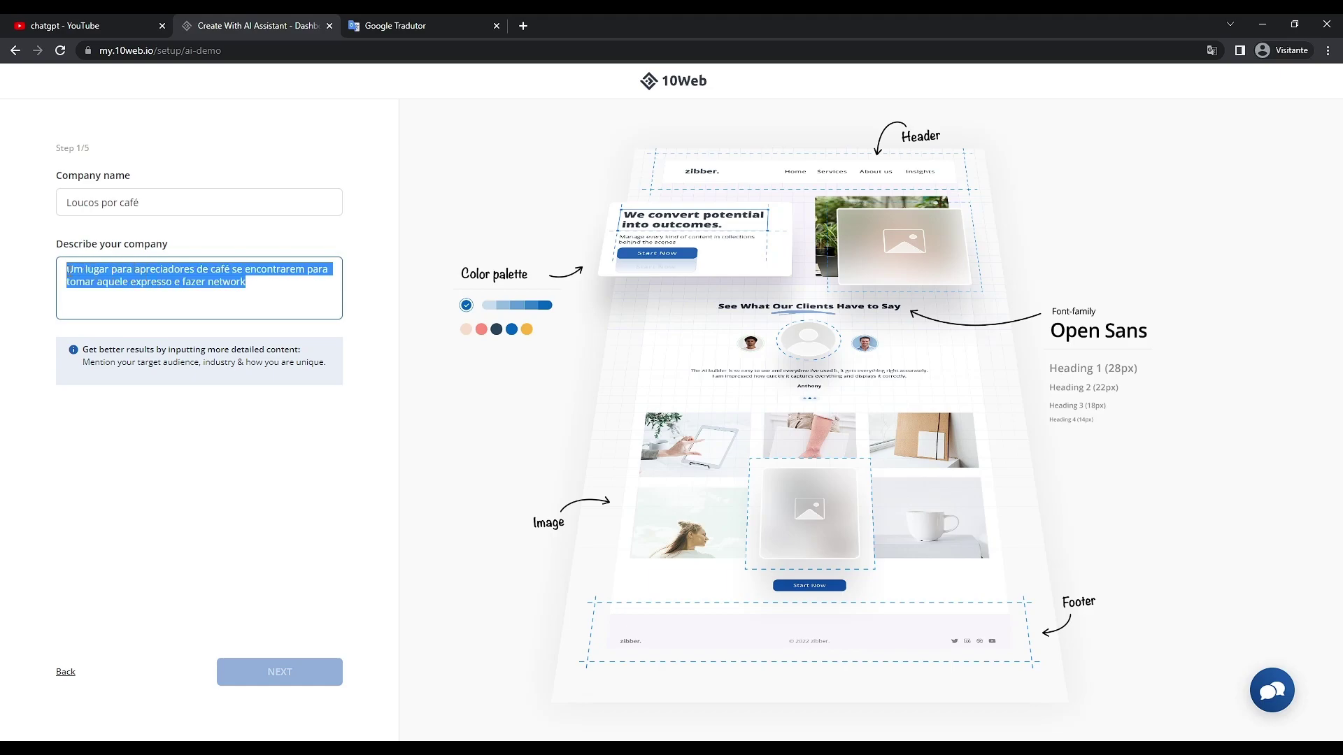
{"action": "key", "text": "BackSpace"}
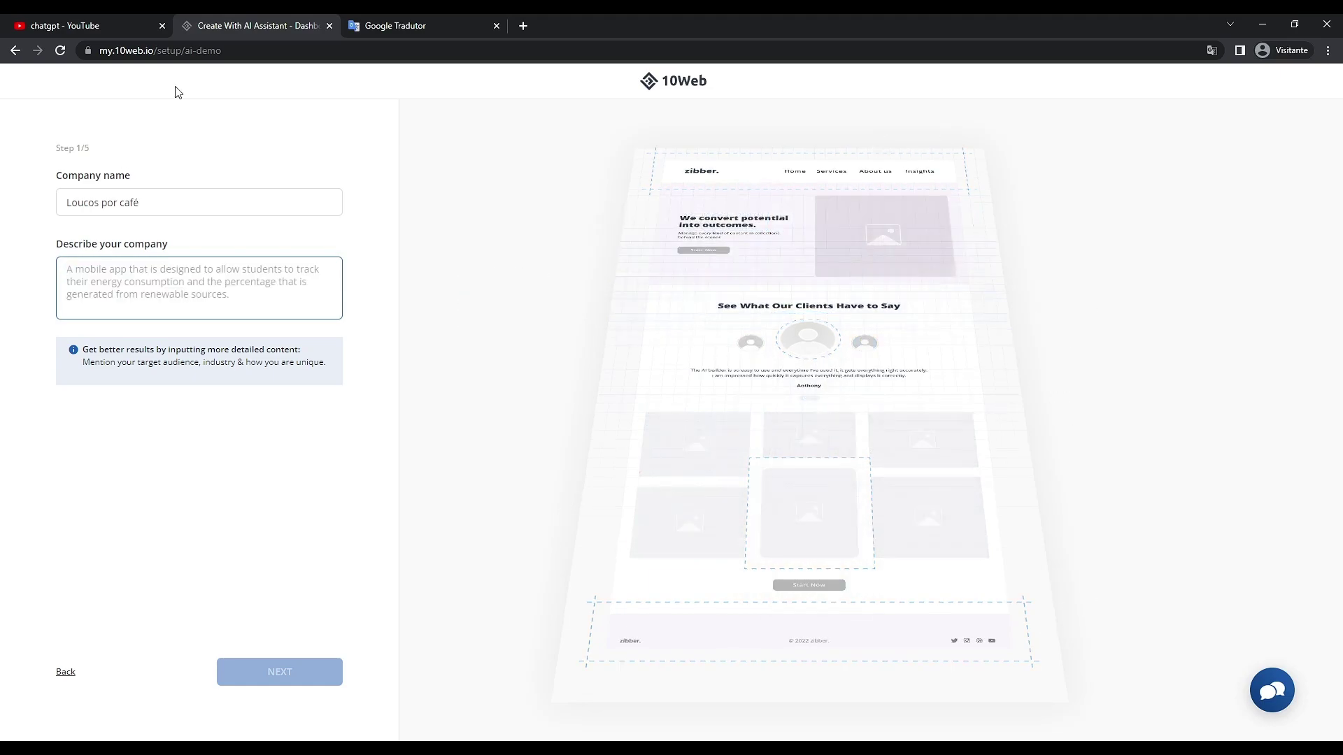
Switch to Google Translate and replace the source text with "uma cafeteria que vende vários tipos de café," for translation into English.
{"action": "left_click", "coordinate": [388, 26]}
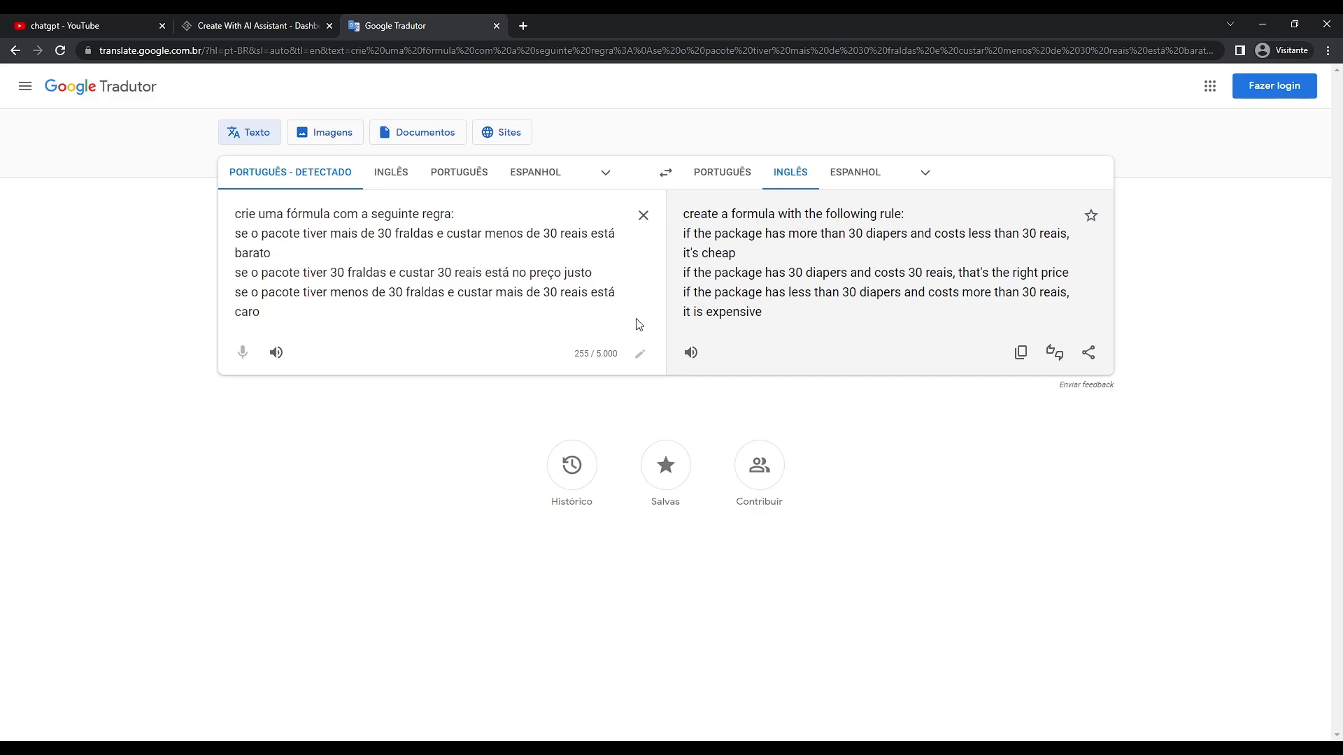
{"action": "left_click", "coordinate": [642, 216]}
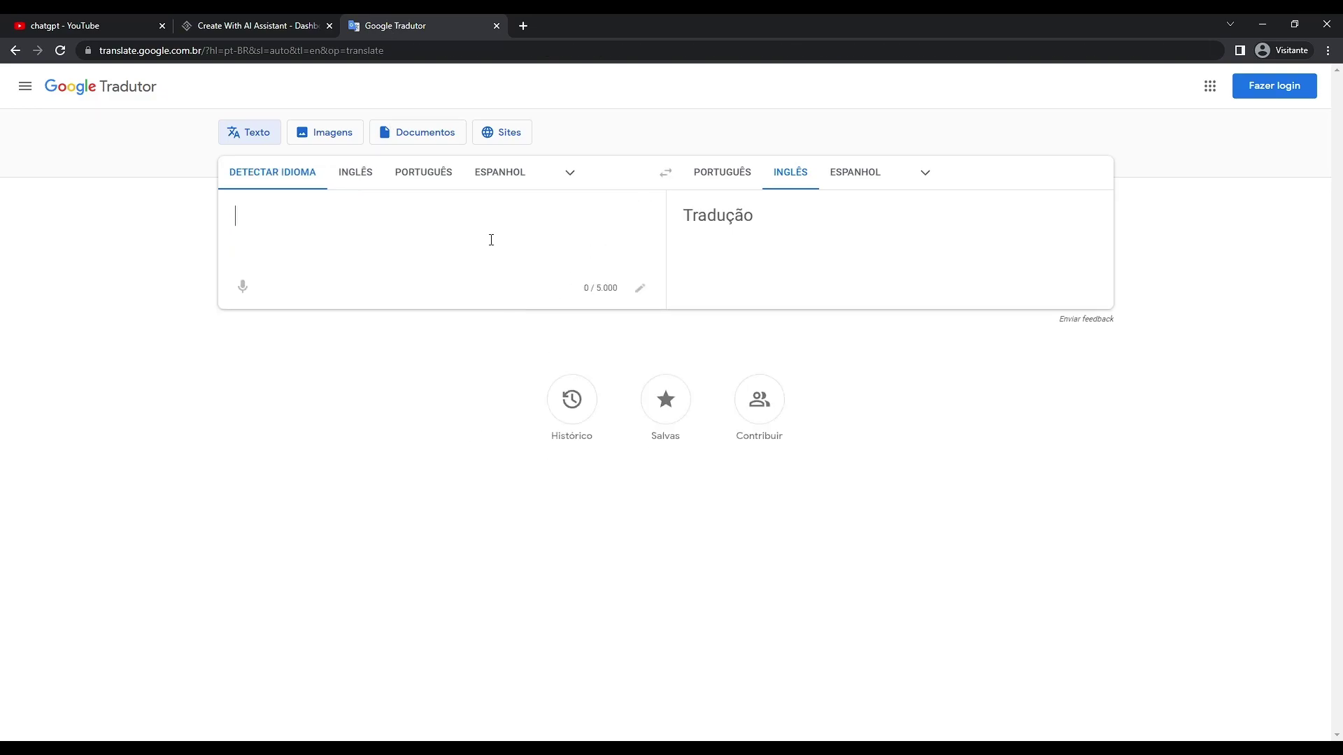
{"action": "type", "text": "uma cafeteria"}
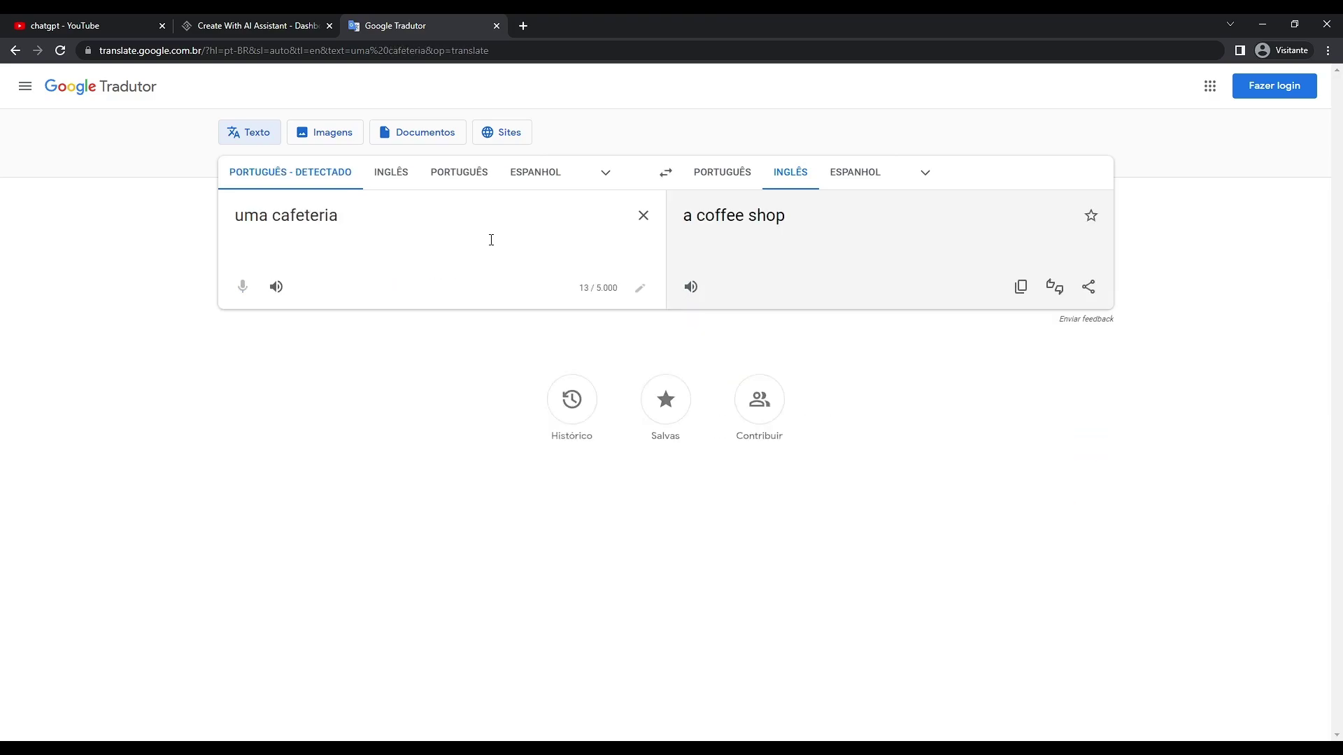
{"action": "type", "text": " que ve"}
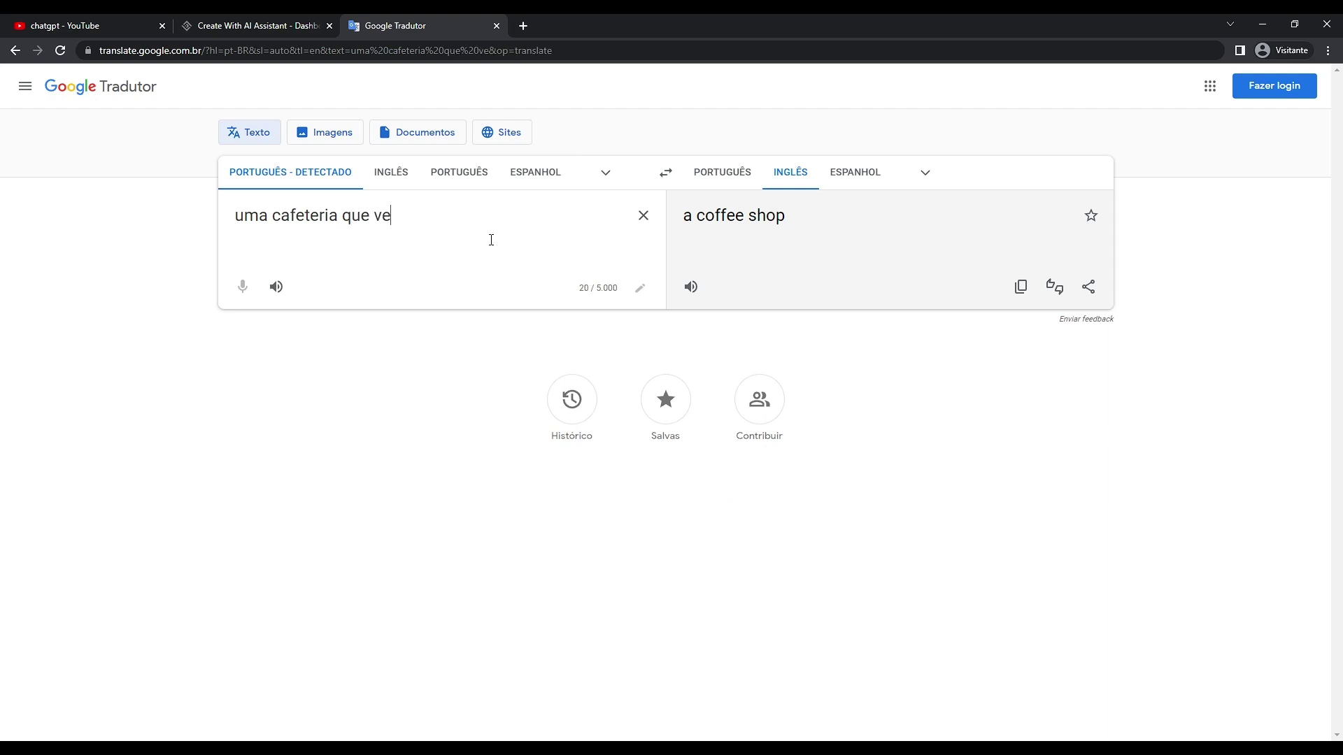
{"action": "type", "text": "nde vári"}
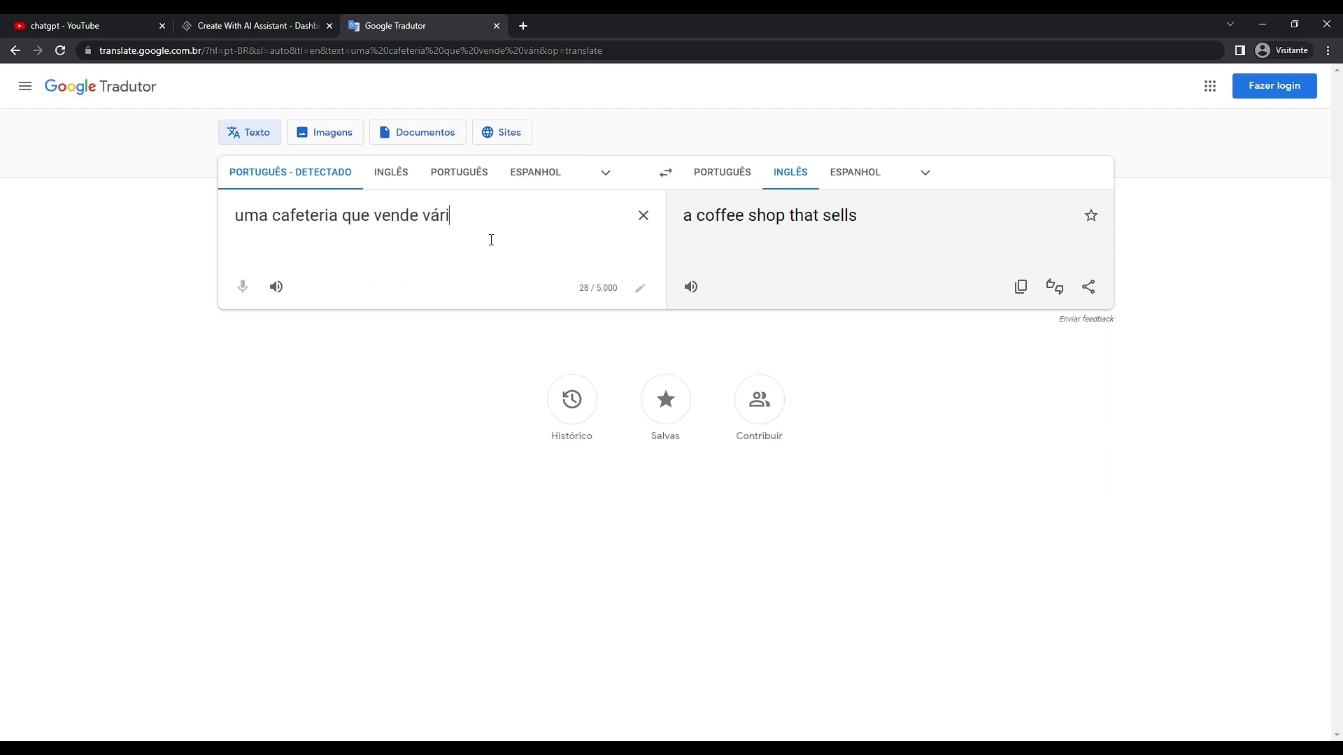
{"action": "type", "text": "os tipos de c"}
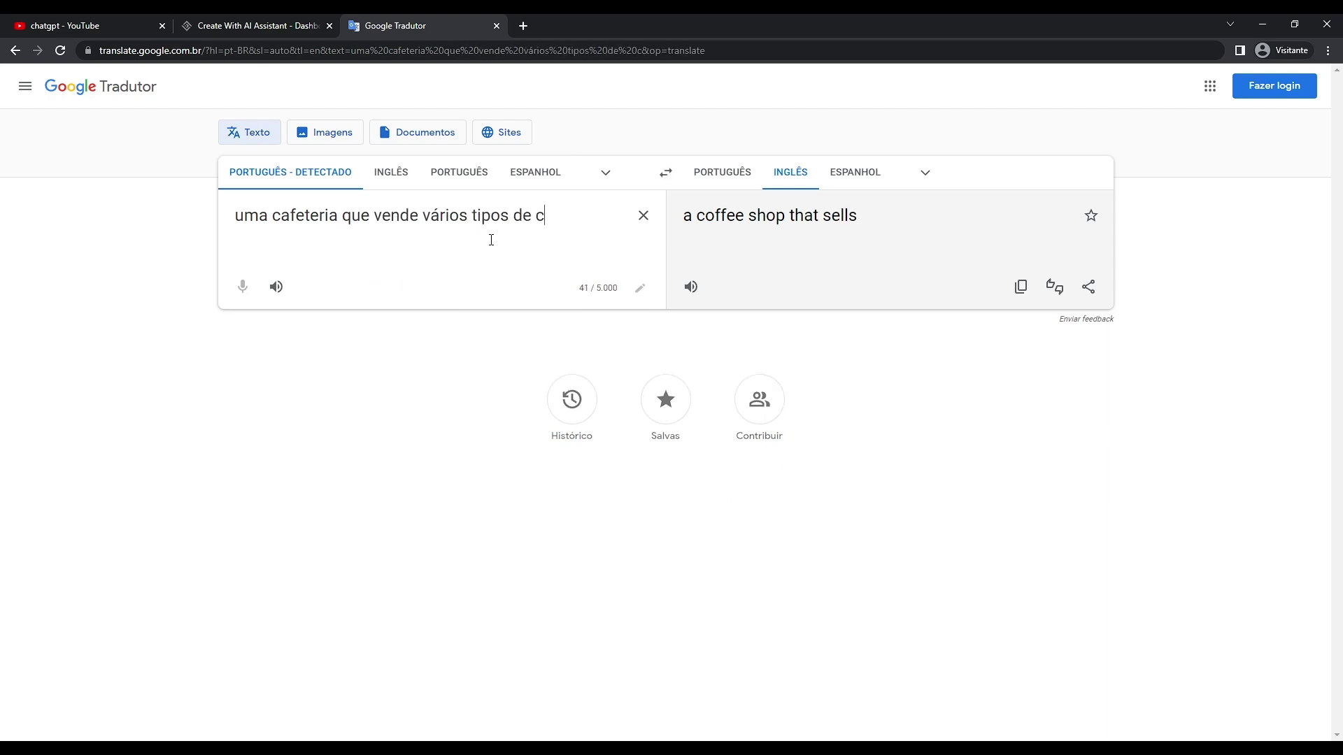
{"action": "type", "text": "afé, "}
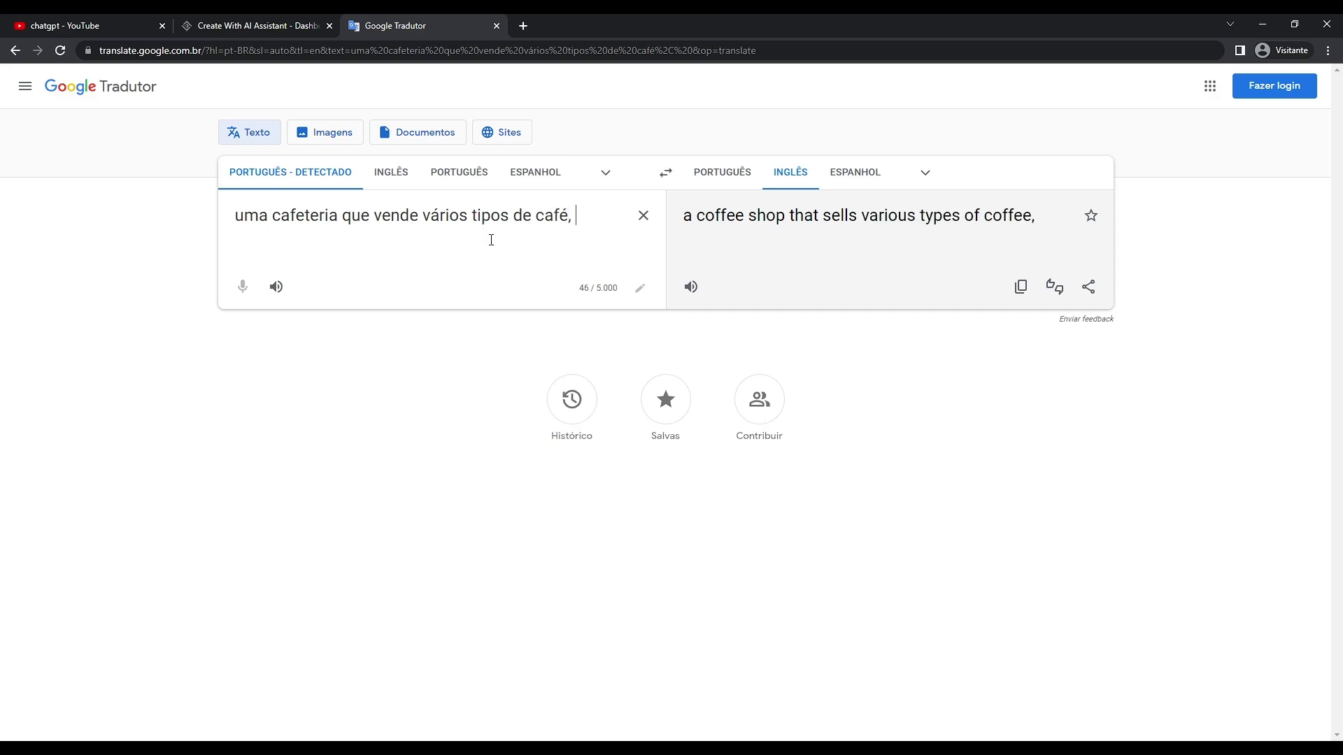
Extend the Portuguese source text with "com salgados e bolos," after "vários tipos de café,".
{"action": "type", "text": "com comidas "}
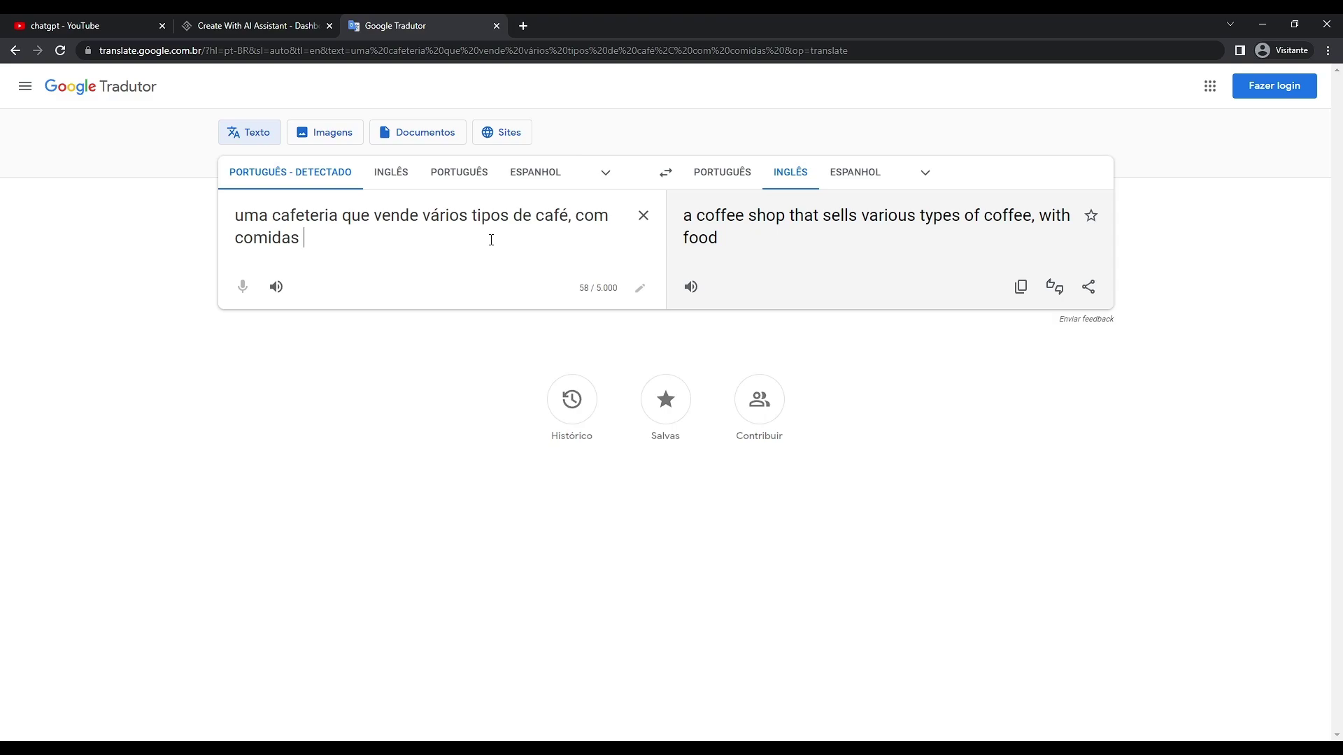
{"action": "type", "text": "e lac"}
{"action": "key", "text": "BackSpace"}
{"action": "key", "text": "BackSpace"}
{"action": "key", "text": "BackSpace"}
{"action": "key", "text": "BackSpace"}
{"action": "key", "text": "BackSpace"}
{"action": "key", "text": "BackSpace"}
{"action": "key", "text": "BackSpace"}
{"action": "key", "text": "BackSpace"}
{"action": "key", "text": "BackSpace"}
{"action": "key", "text": "BackSpace"}
{"action": "key", "text": "BackSpace"}
{"action": "key", "text": "BackSpace"}
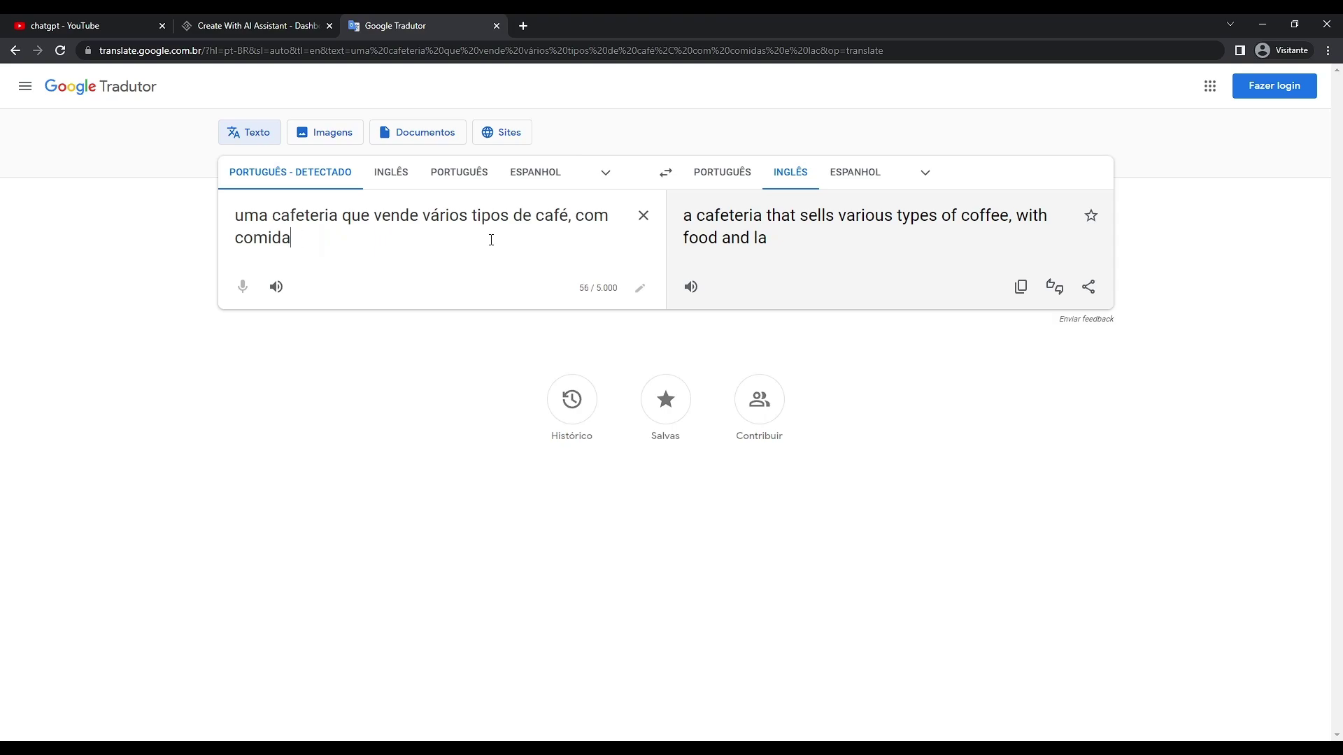
{"action": "key", "text": "BackSpace"}
{"action": "type", "text": "s"}
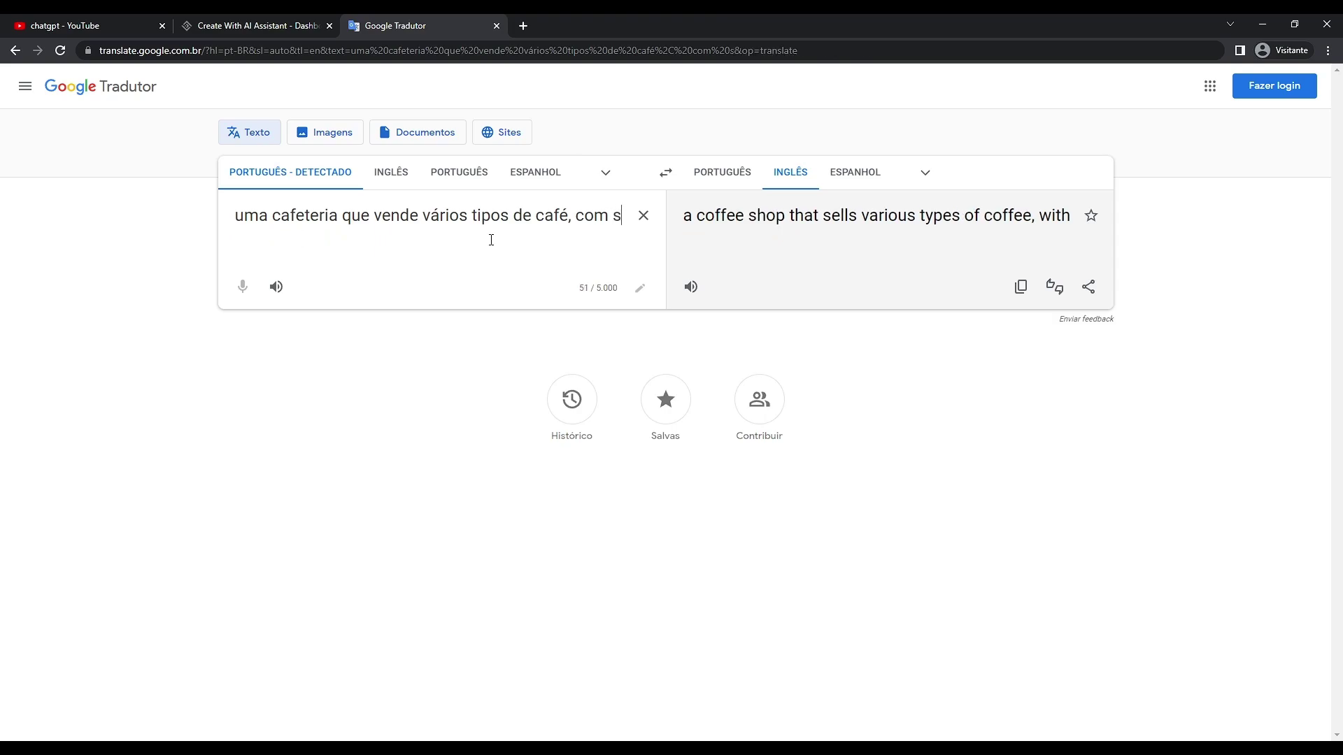
{"action": "type", "text": "algados e"}
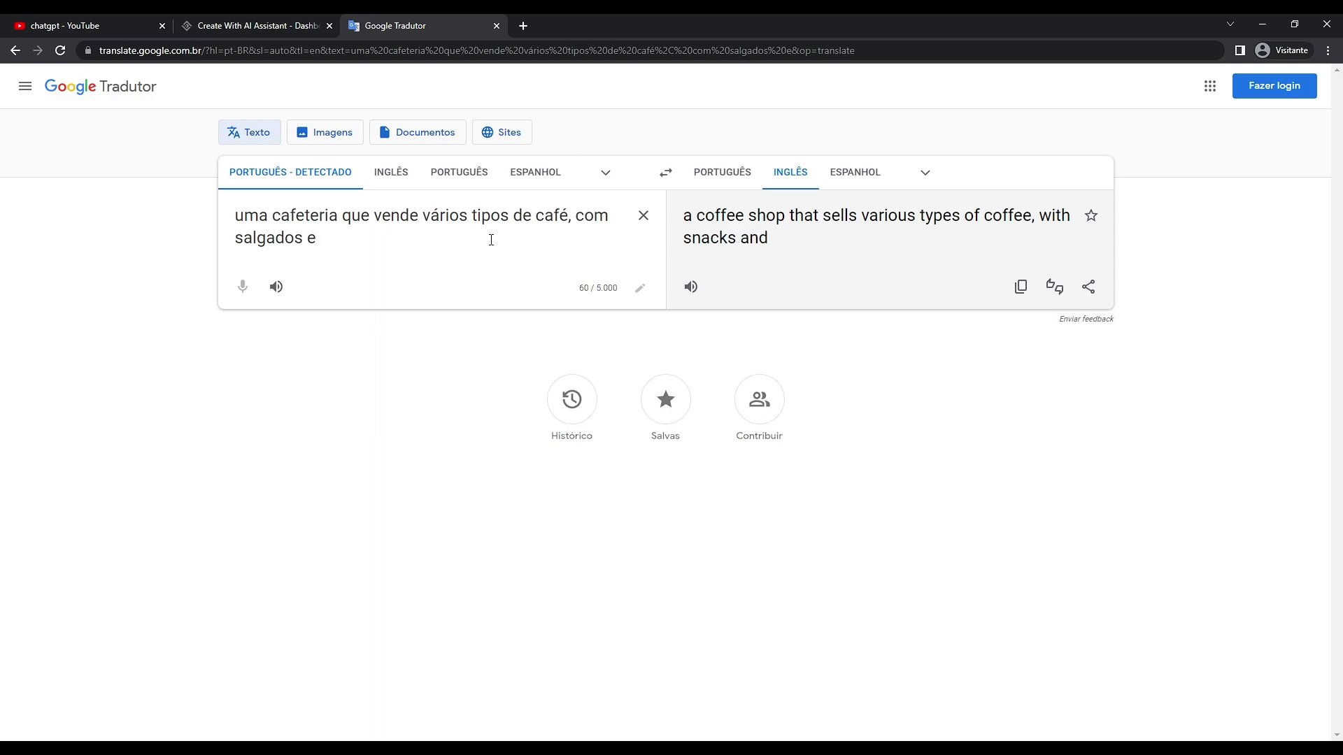
{"action": "type", "text": " bolos,"}
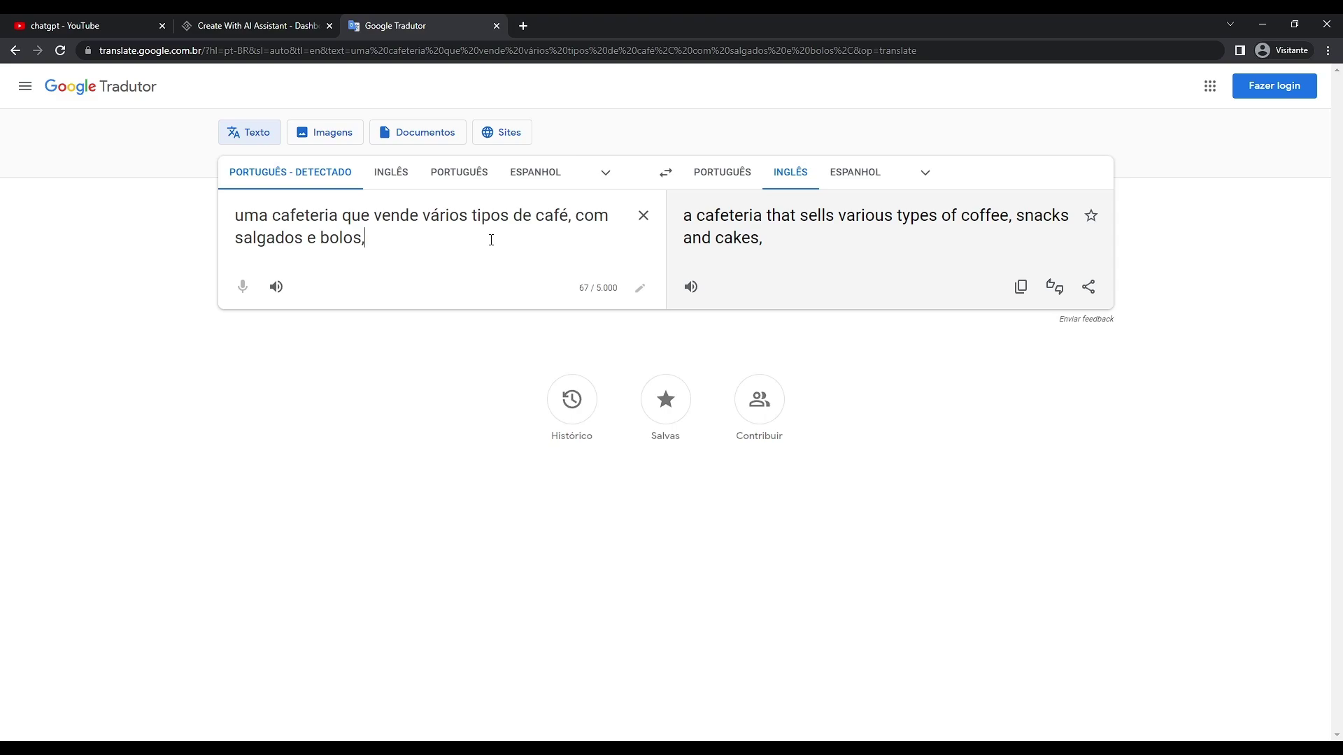
Complete the Portuguese source text with "e com um espaço aconchegante para as pessoas interagirem entre elas".
{"action": "type", "text": " e com u"}
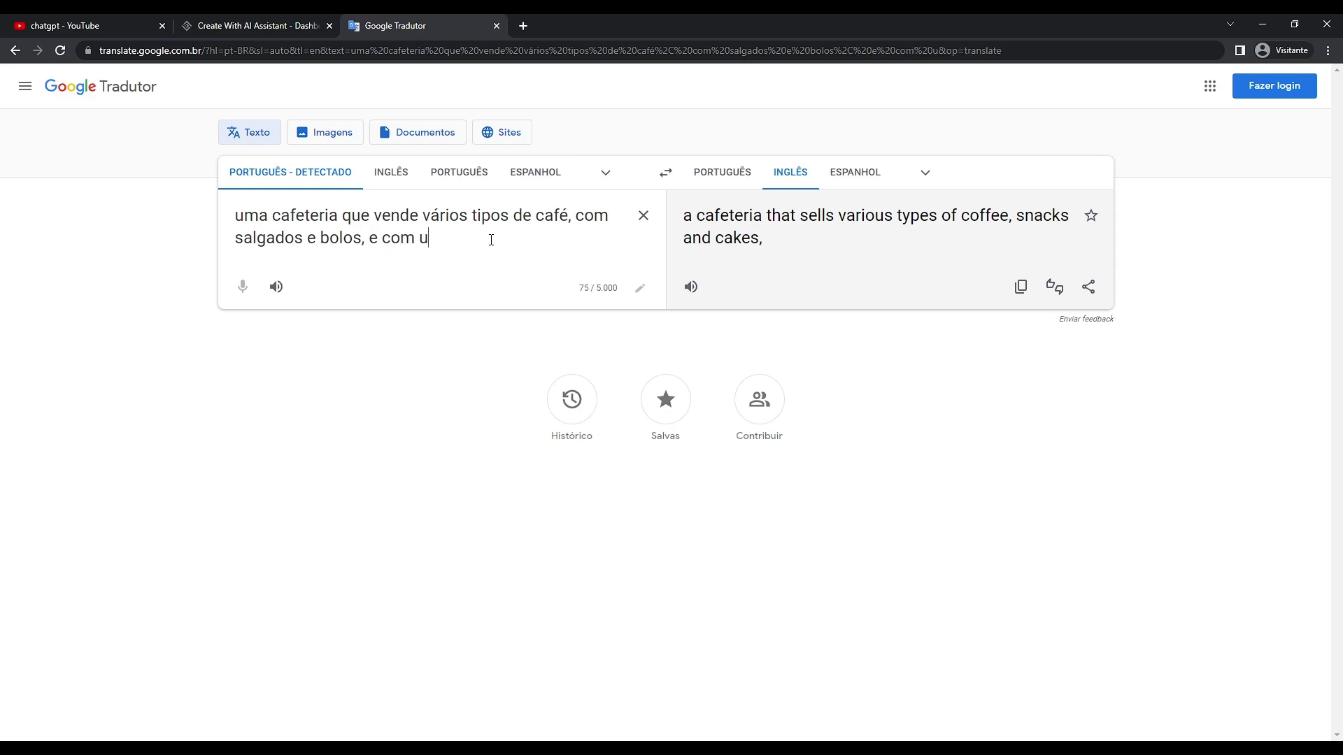
{"action": "type", "text": "m espaç"}
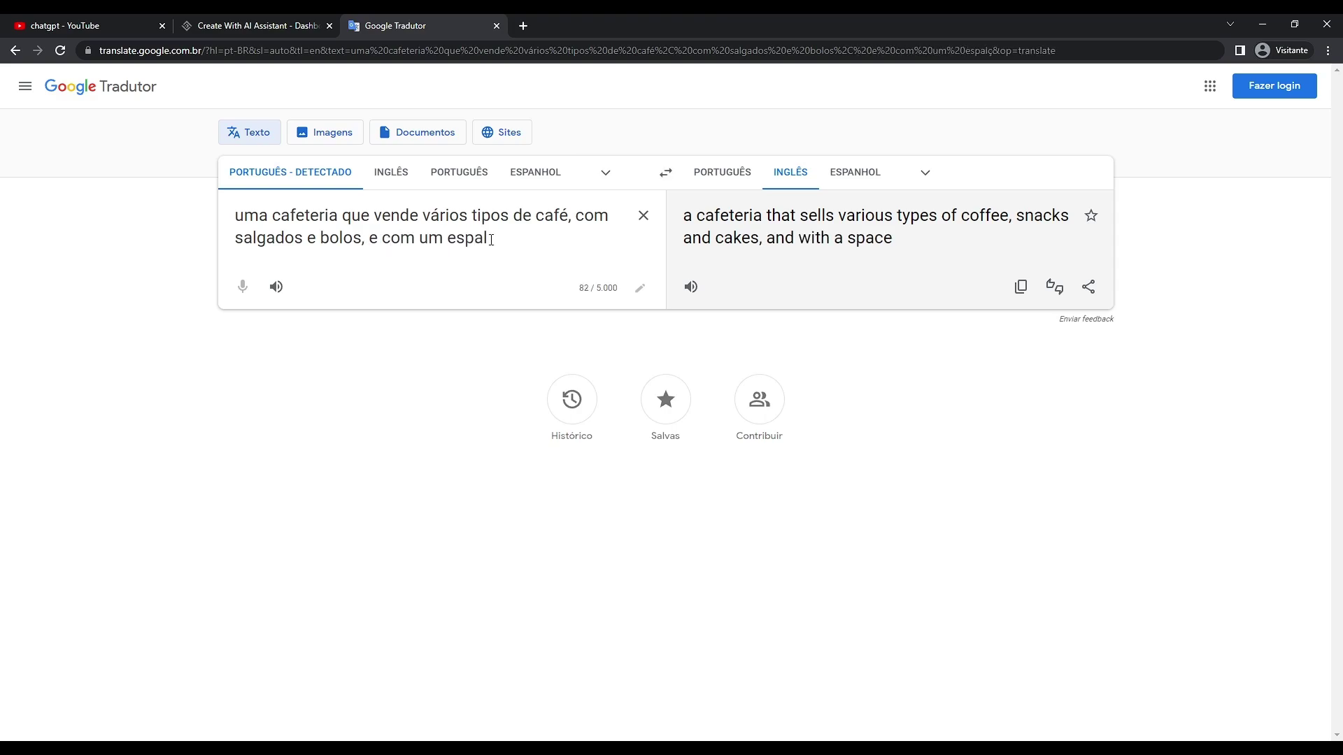
{"action": "type", "text": "o acon"}
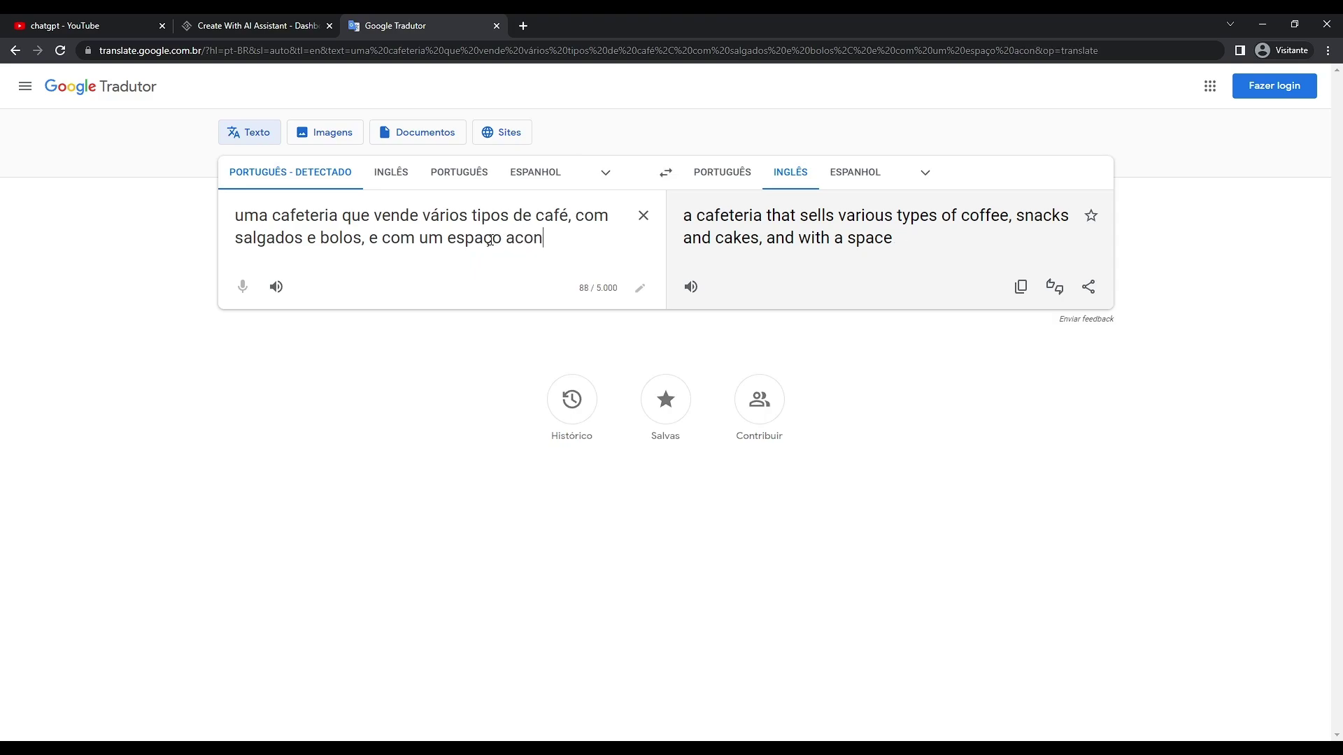
{"action": "type", "text": "chegante"}
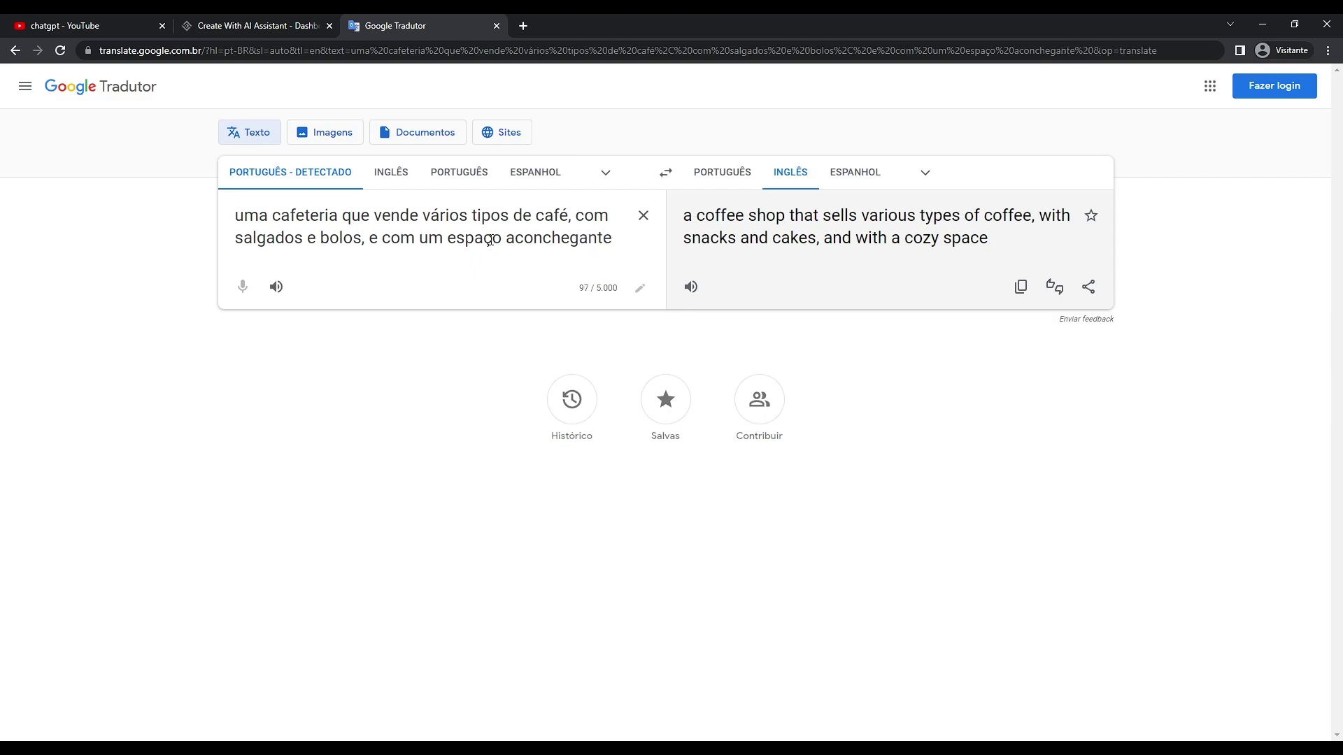
{"action": "type", "text": " para "}
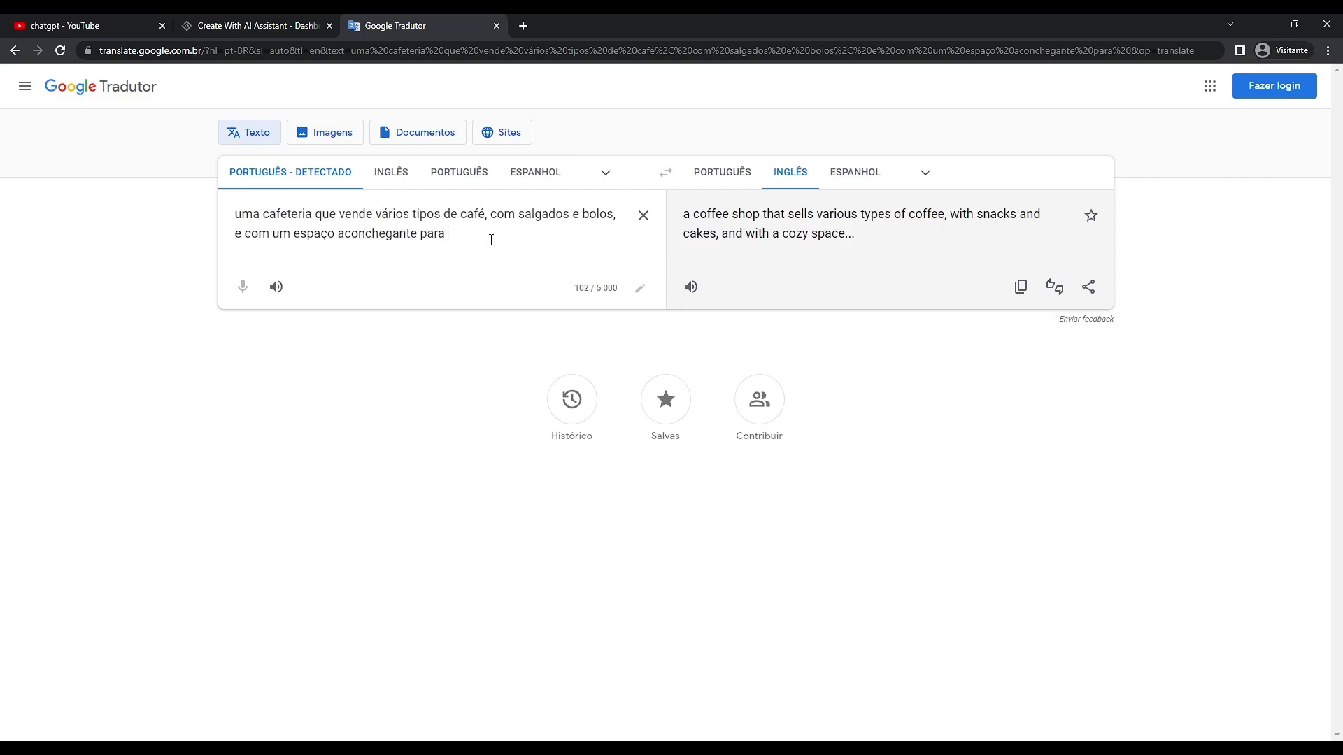
{"action": "type", "text": "as pessoas "}
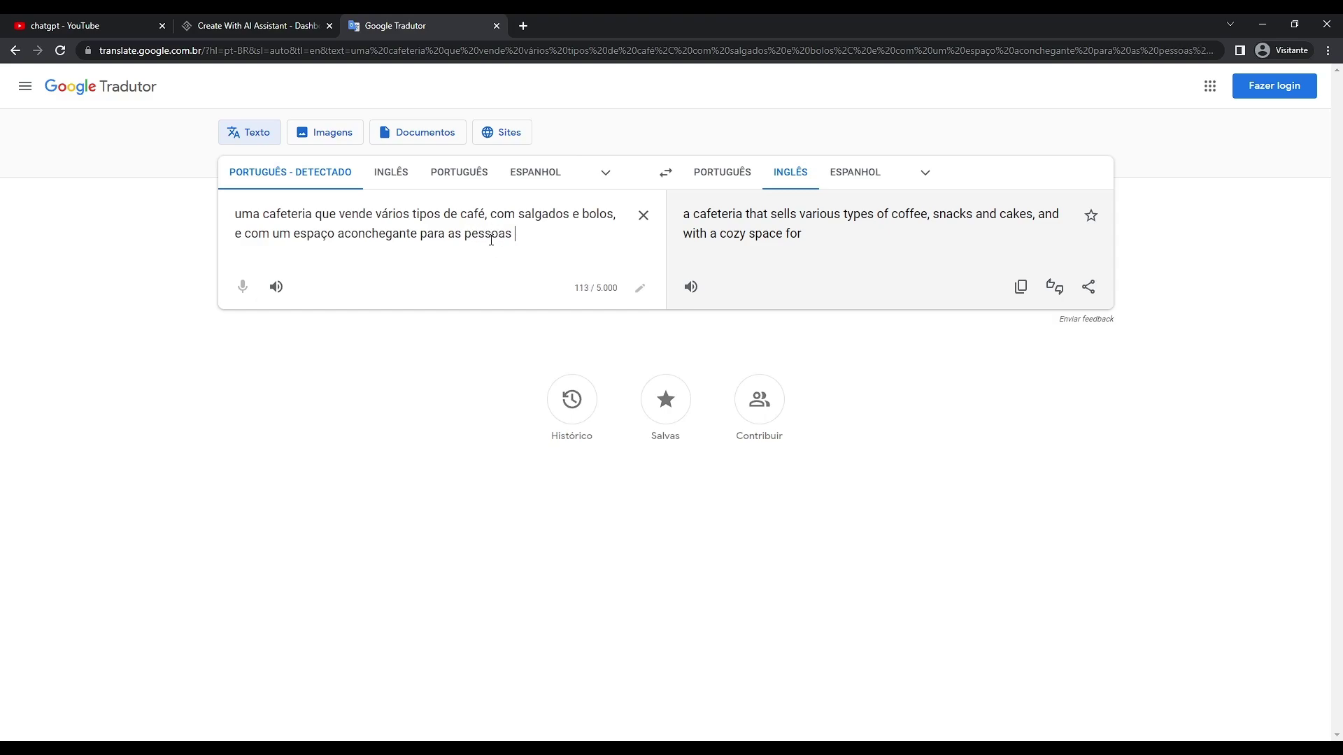
{"action": "type", "text": "interea"}
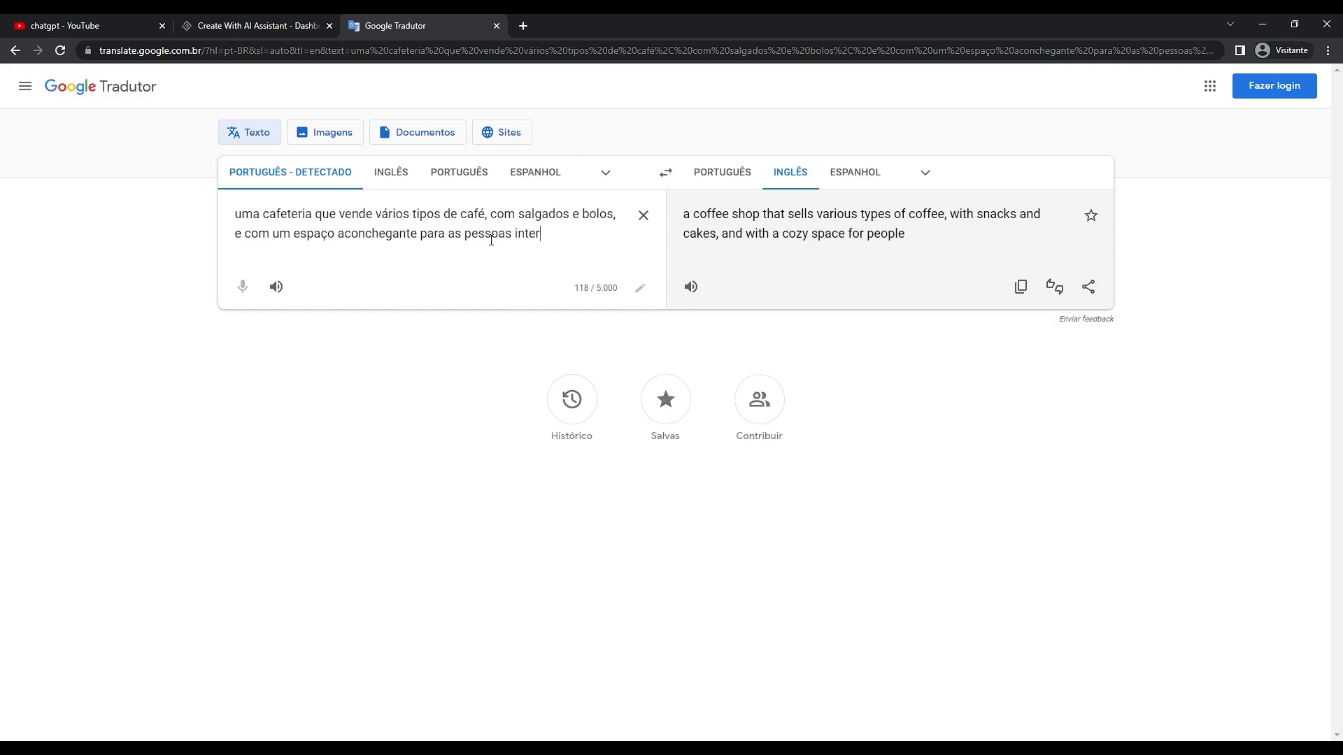
{"action": "key", "text": "BackSpace"}
{"action": "key", "text": "BackSpace"}
{"action": "type", "text": "agierem"}
{"action": "key", "text": "BackSpace"}
{"action": "key", "text": "BackSpace"}
{"action": "key", "text": "BackSpace"}
{"action": "key", "text": "BackSpace"}
{"action": "type", "text": "rem entre elas"}
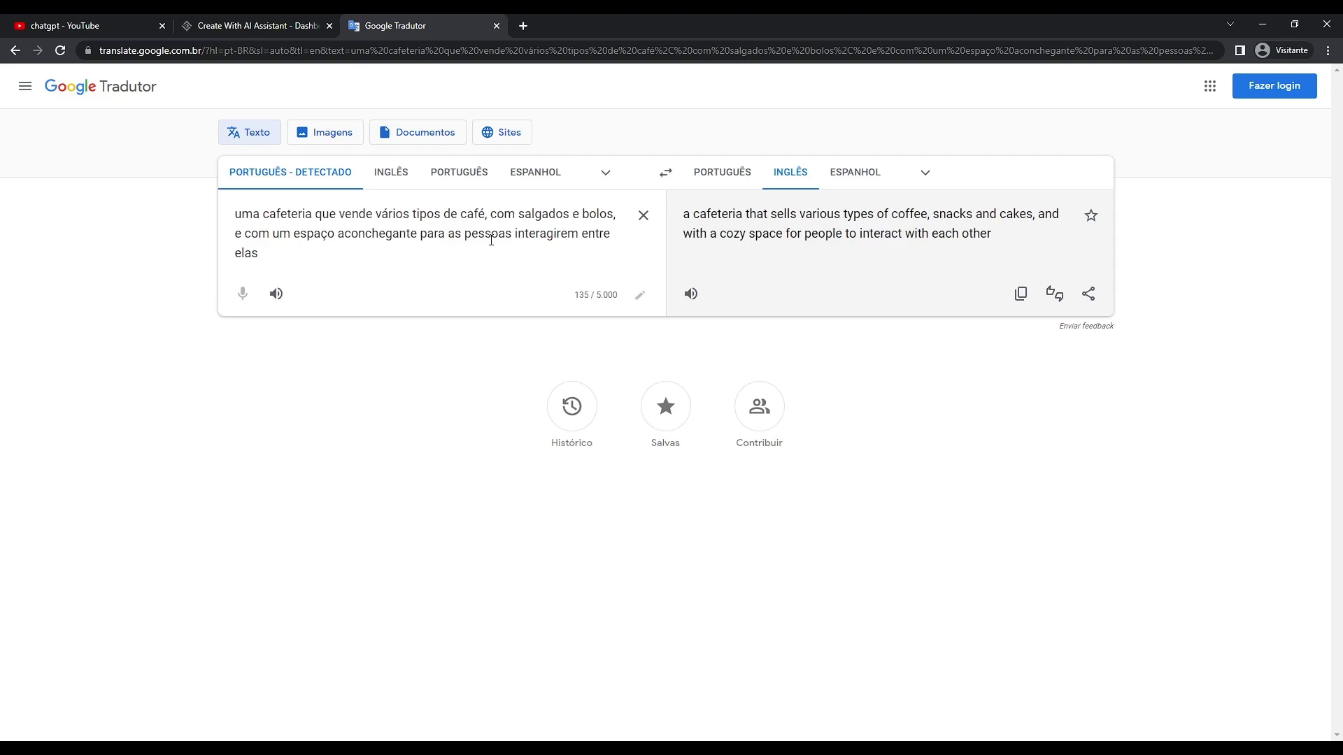
Copy the English translation, switch to 10Web and paste it as the company description.
{"action": "left_click", "coordinate": [1016, 297]}
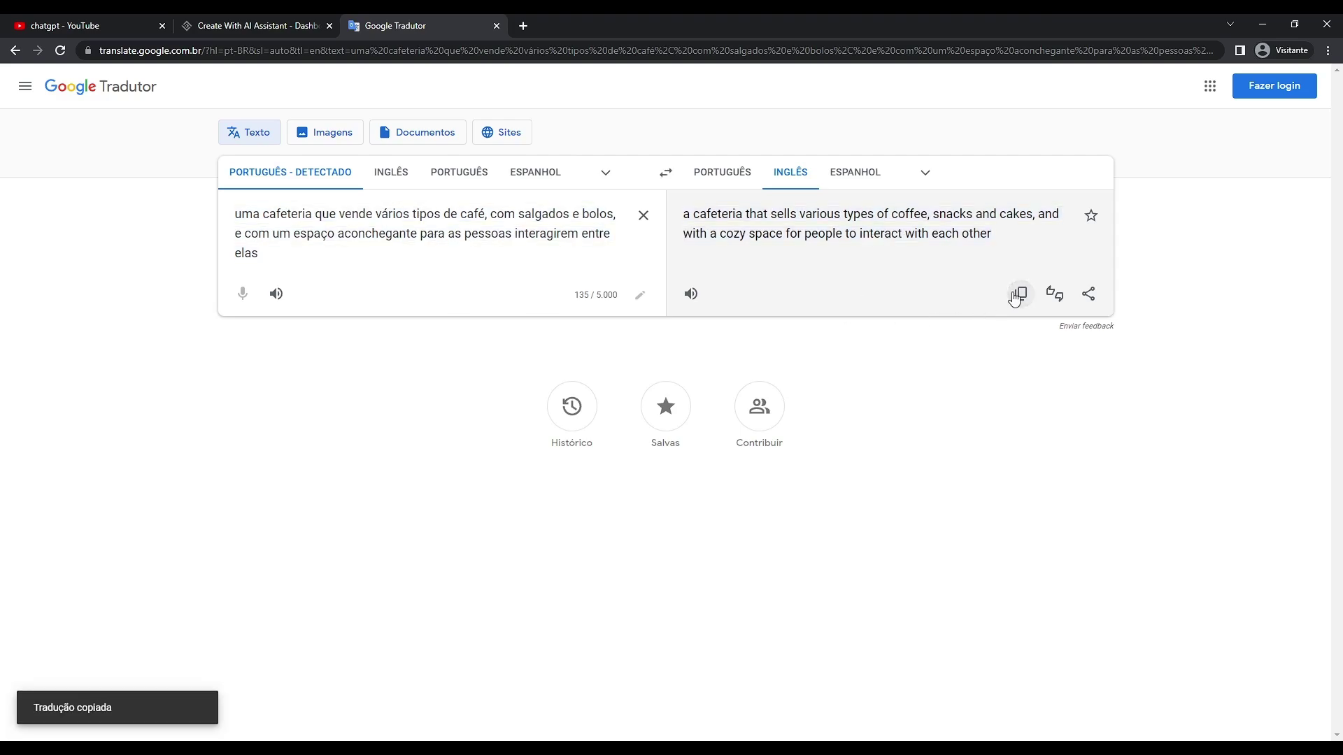
{"action": "left_click", "coordinate": [287, 26]}
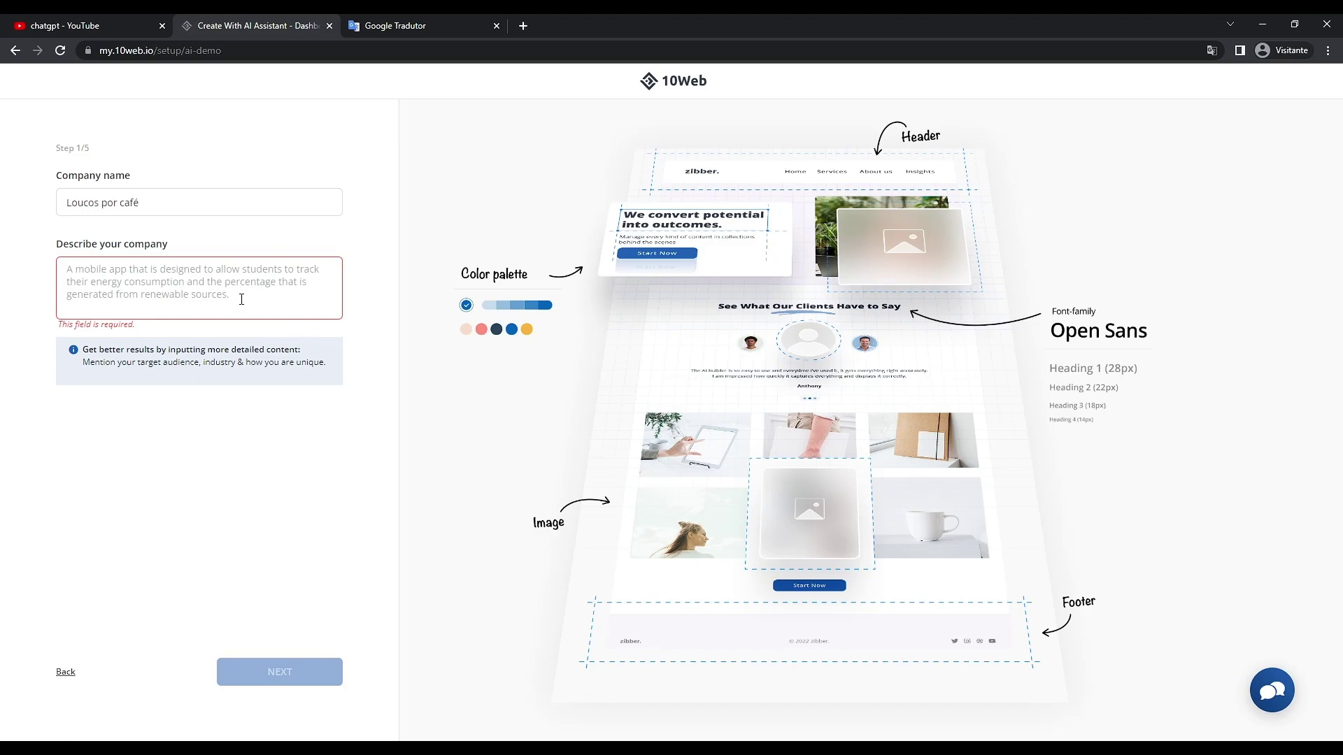
{"action": "key", "text": "ctrl+v"}
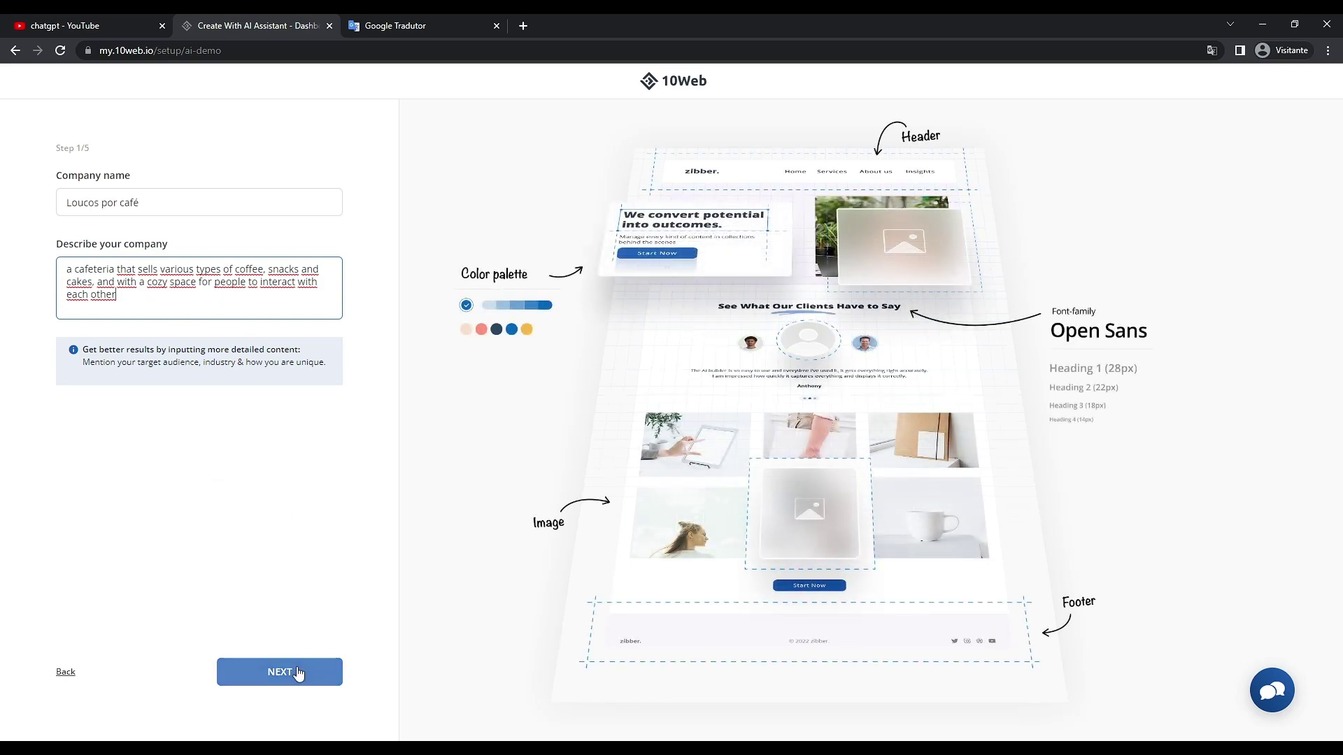
Replace "cafeteria" with "coffee shop" in the company description and continue to the services step.
{"action": "left_click", "coordinate": [116, 269]}
{"action": "key", "text": "BackSpace"}
{"action": "key", "text": "BackSpace"}
{"action": "key", "text": "BackSpace"}
{"action": "key", "text": "BackSpace"}
{"action": "key", "text": "BackSpace"}
{"action": "key", "text": "BackSpace"}
{"action": "key", "text": "BackSpace"}
{"action": "key", "text": "BackSpace"}
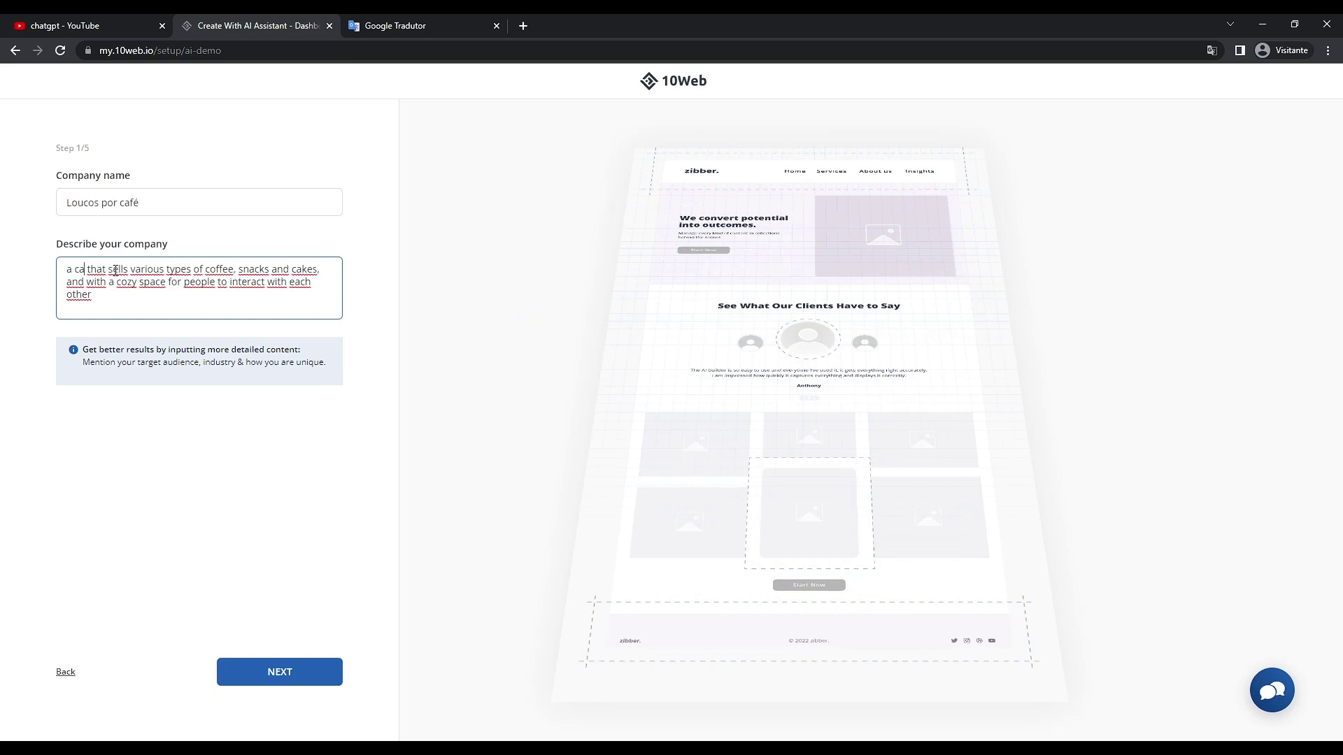
{"action": "type", "text": "offe s"}
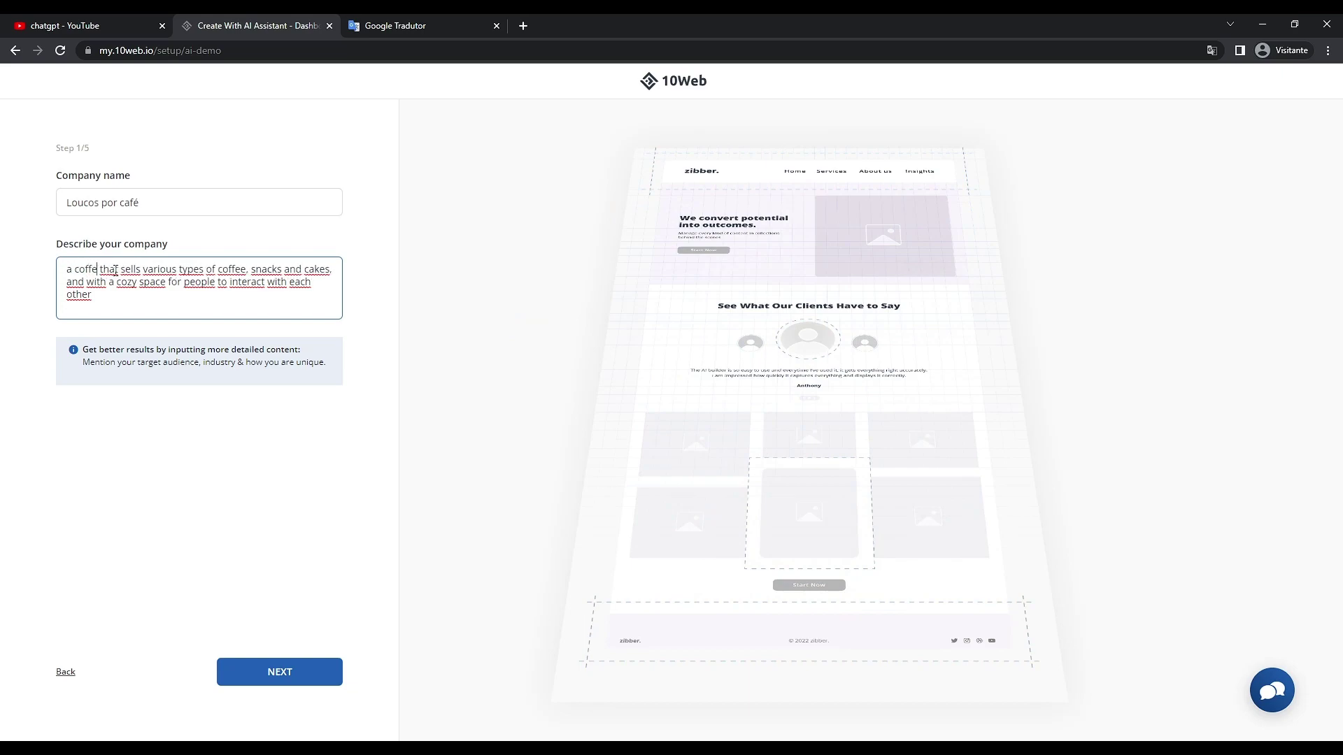
{"action": "key", "text": "BackSpace"}
{"action": "key", "text": "BackSpace"}
{"action": "key", "text": "BackSpace"}
{"action": "type", "text": "ee shop"}
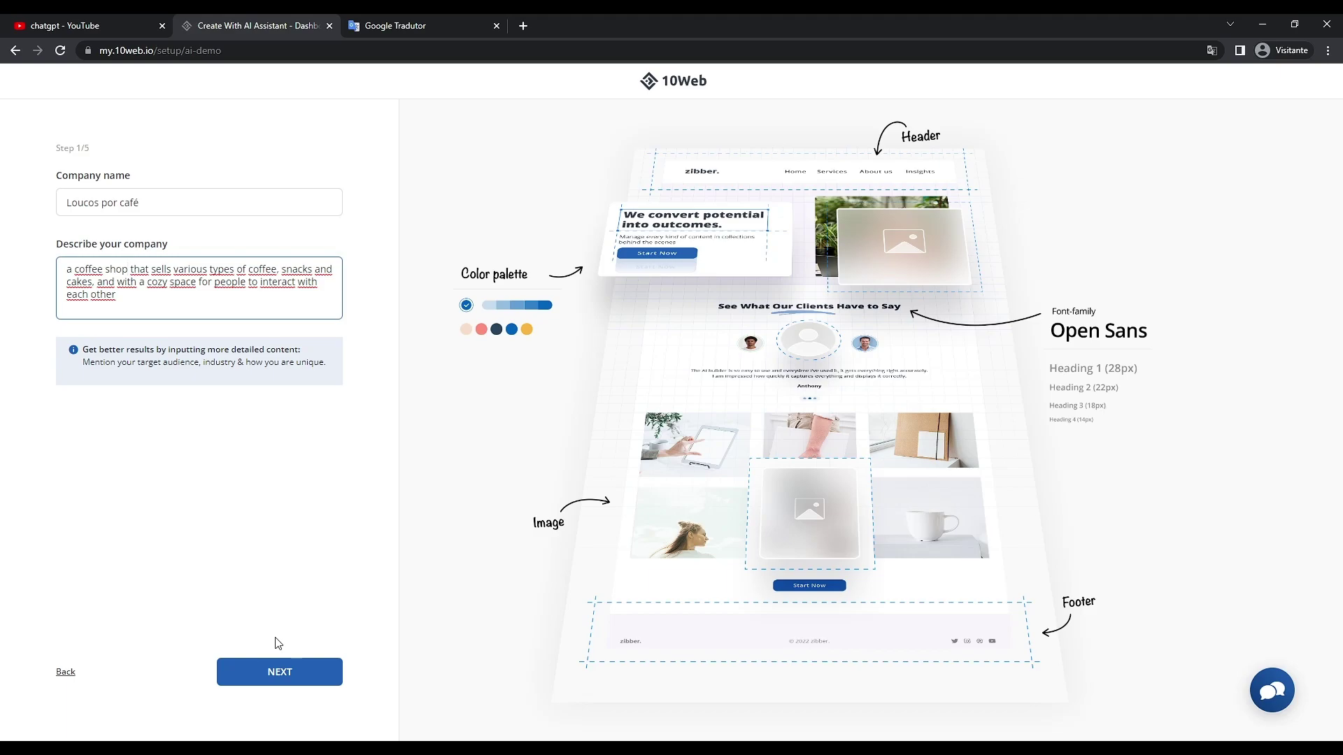
{"action": "left_click", "coordinate": [282, 673]}
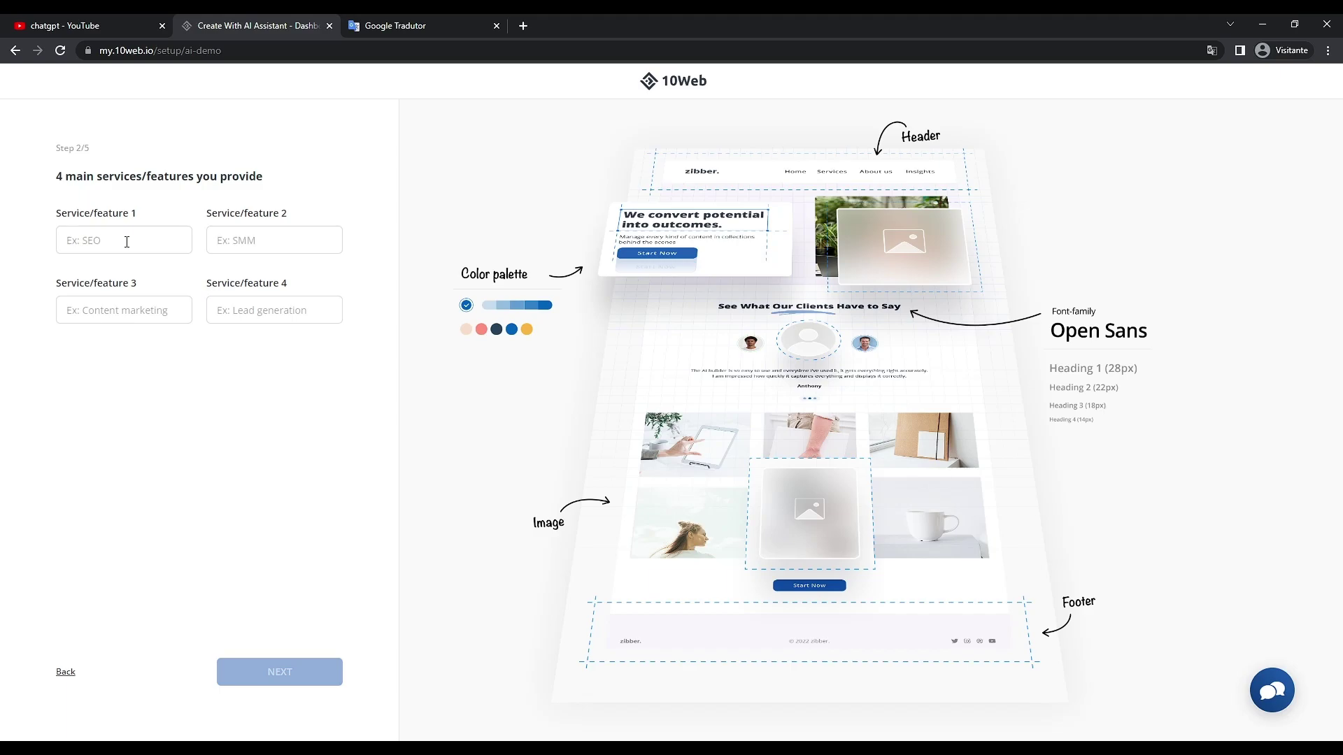
Enter "Coffe", "snacks", "cakes" and "network" as the four main services and continue to the case studies.
{"action": "left_click", "coordinate": [126, 242]}
{"action": "type", "text": "Coffe"}
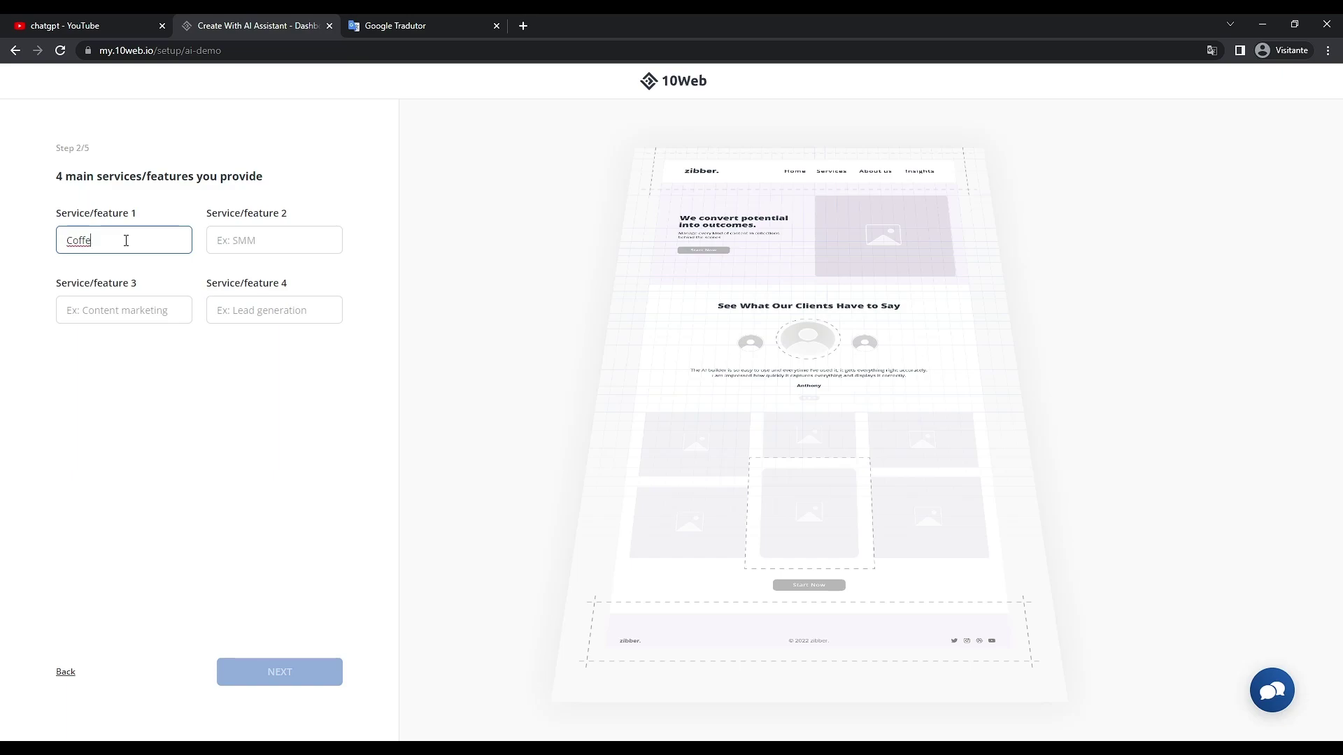
{"action": "left_click", "coordinate": [247, 244]}
{"action": "type", "text": "snacks"}
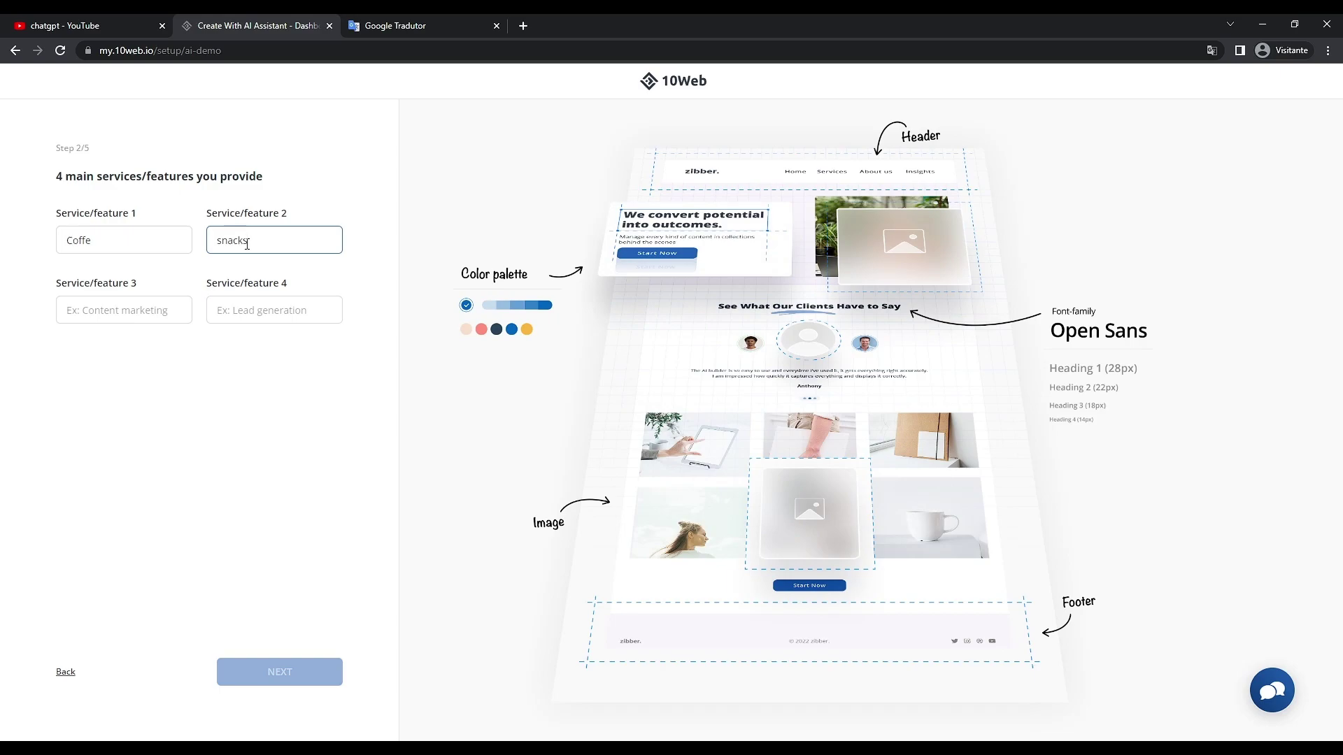
{"action": "left_click", "coordinate": [126, 313]}
{"action": "type", "text": "cakes"}
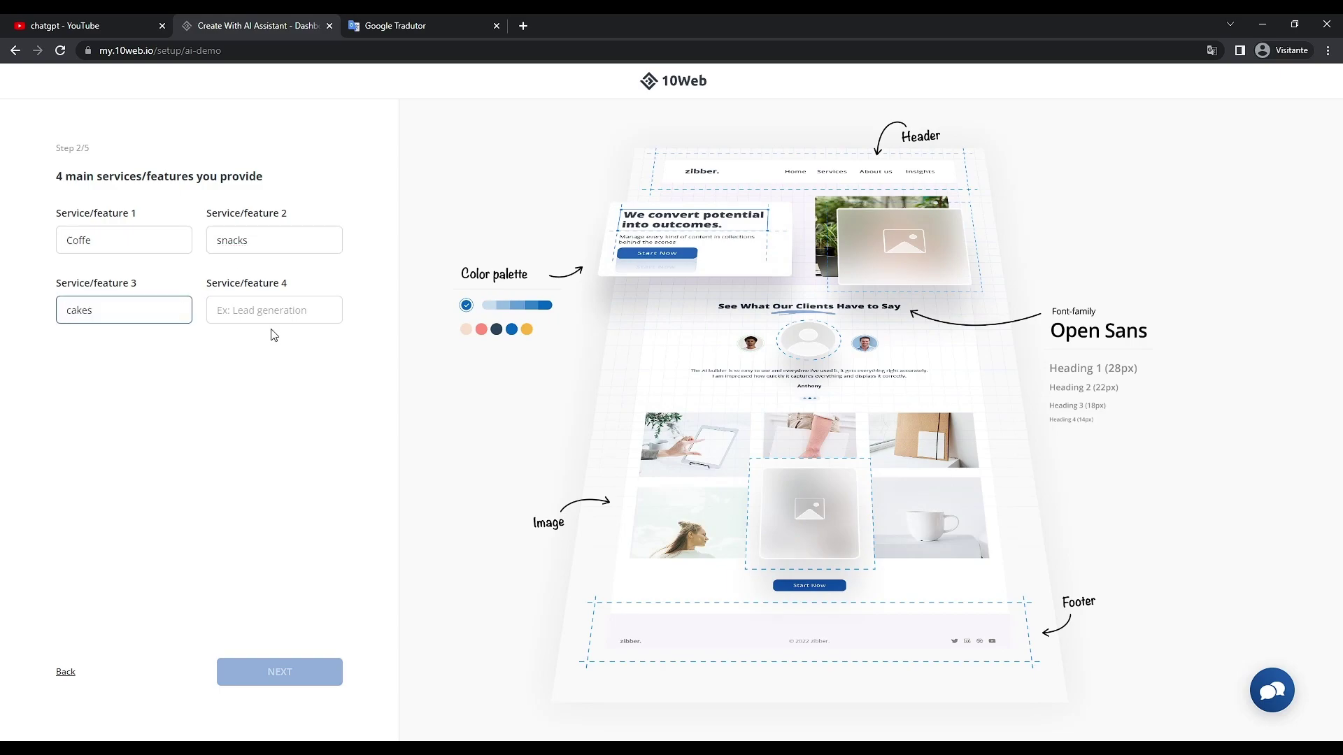
{"action": "left_click", "coordinate": [280, 312]}
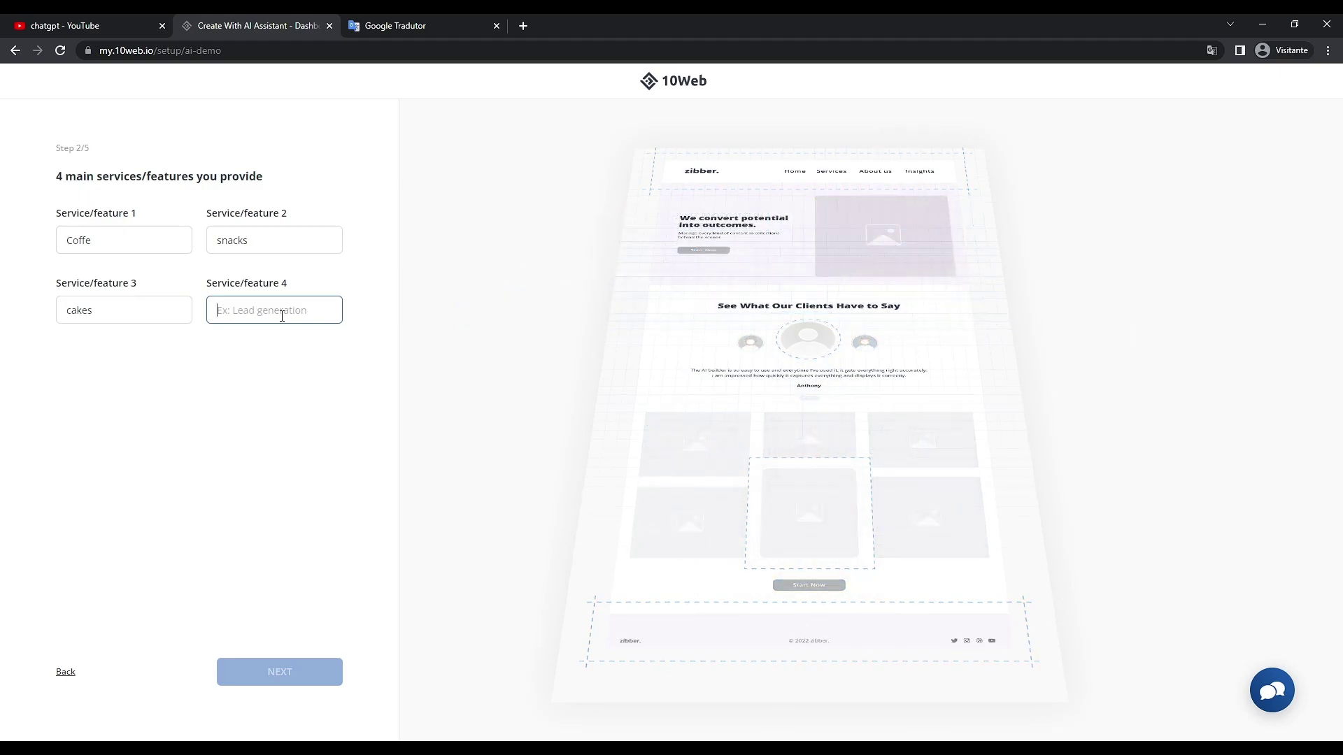
{"action": "type", "text": "network"}
{"action": "left_click", "coordinate": [291, 675]}
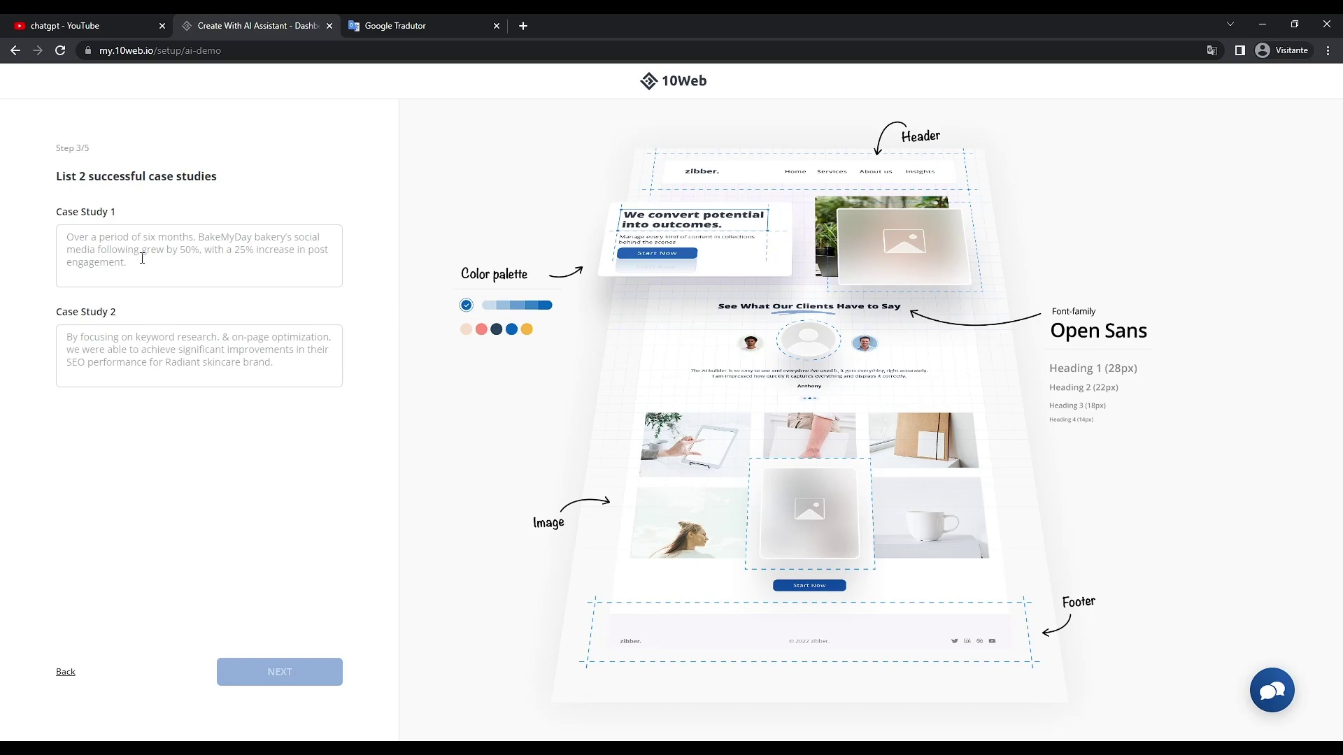
{"action": "left_click", "coordinate": [139, 265]}
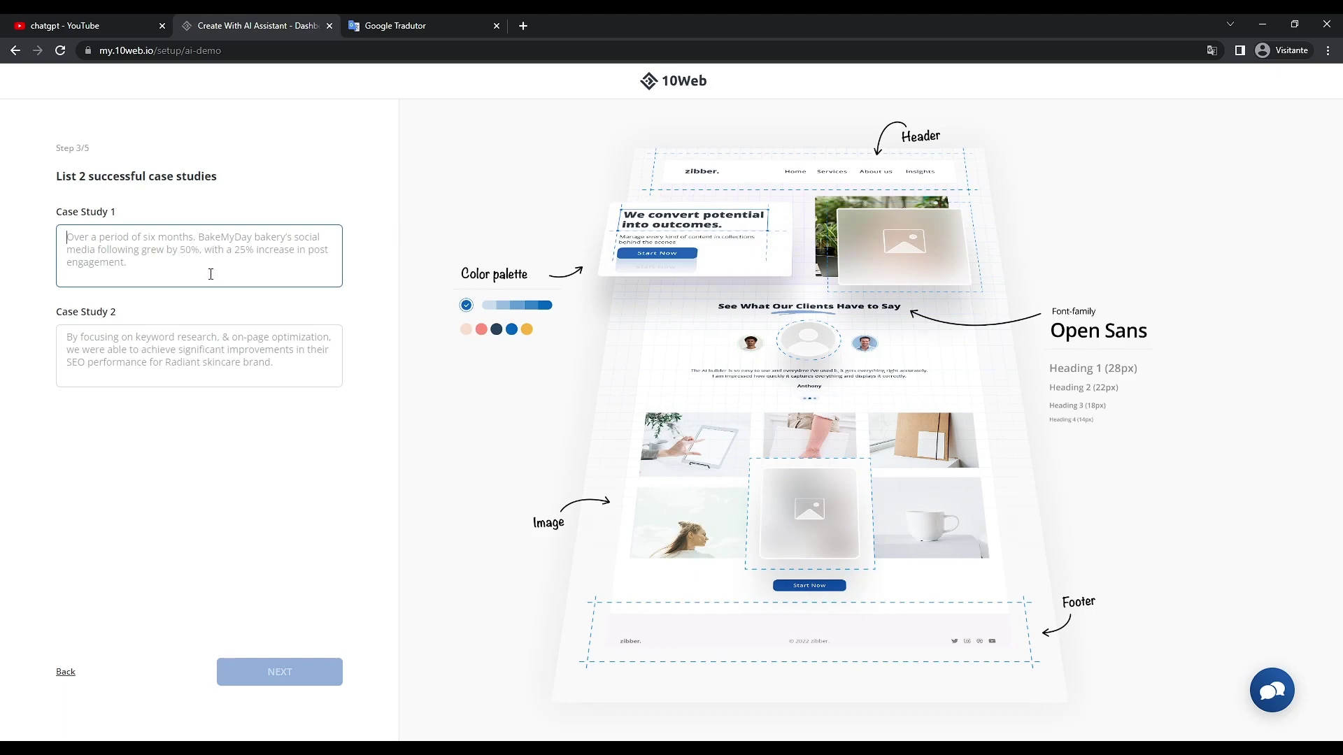
{"action": "type", "text": "examples 1"}
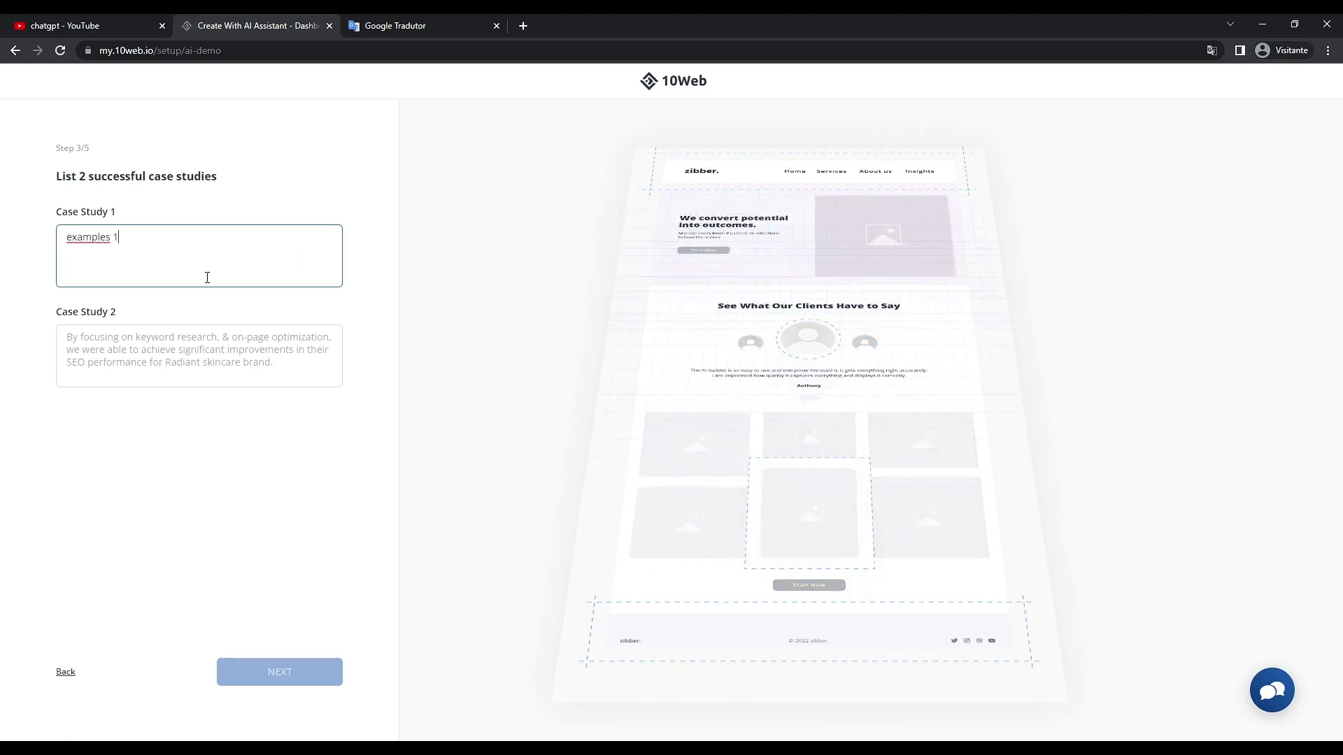
{"action": "key", "text": "BackSpace"}
{"action": "type", "text": "1"}
{"action": "key", "text": "BackSpace"}
{"action": "key", "text": "BackSpace"}
{"action": "key", "text": "BackSpace"}
{"action": "key", "text": "BackSpace"}
{"action": "key", "text": "BackSpace"}
{"action": "key", "text": "BackSpace"}
{"action": "key", "text": "BackSpace"}
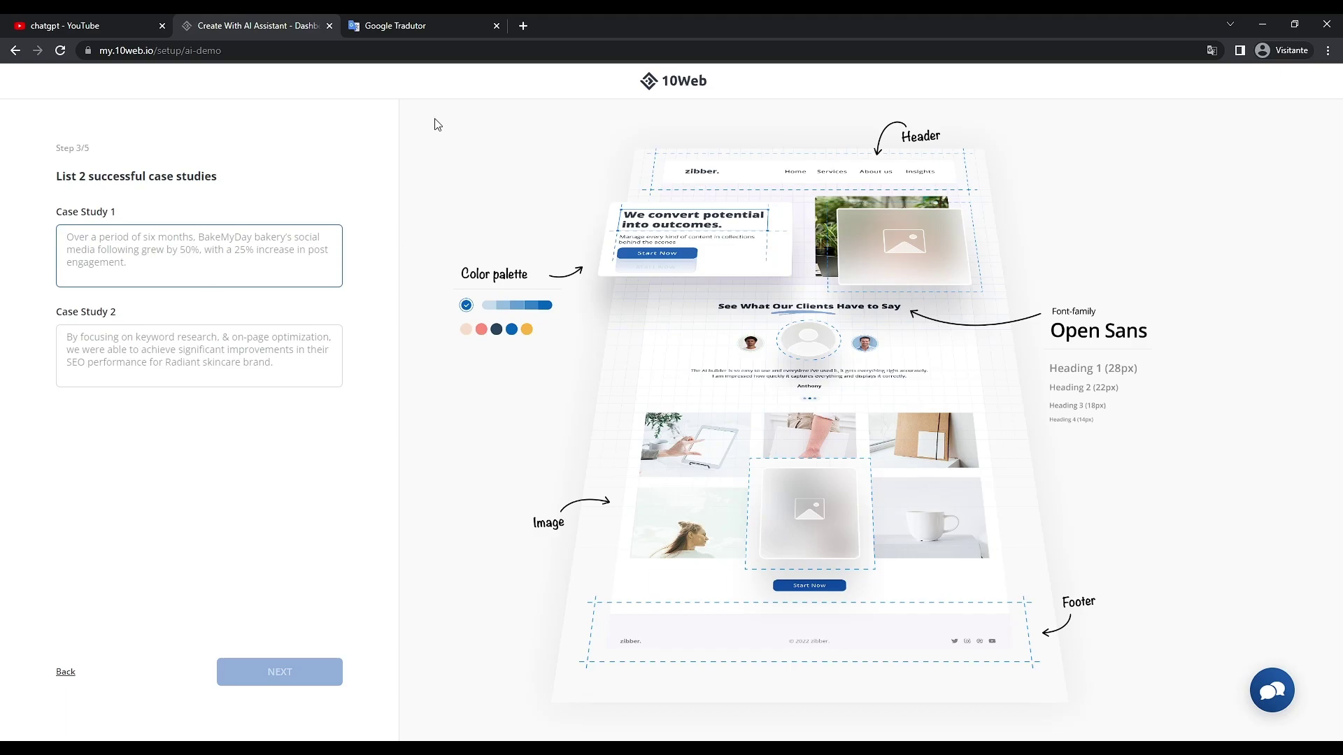
Switch to Google Translate and replace the source text with "foi considerada por 3 anos consecutivos a melhor cafeteria da cidade".
{"action": "left_click", "coordinate": [437, 33]}
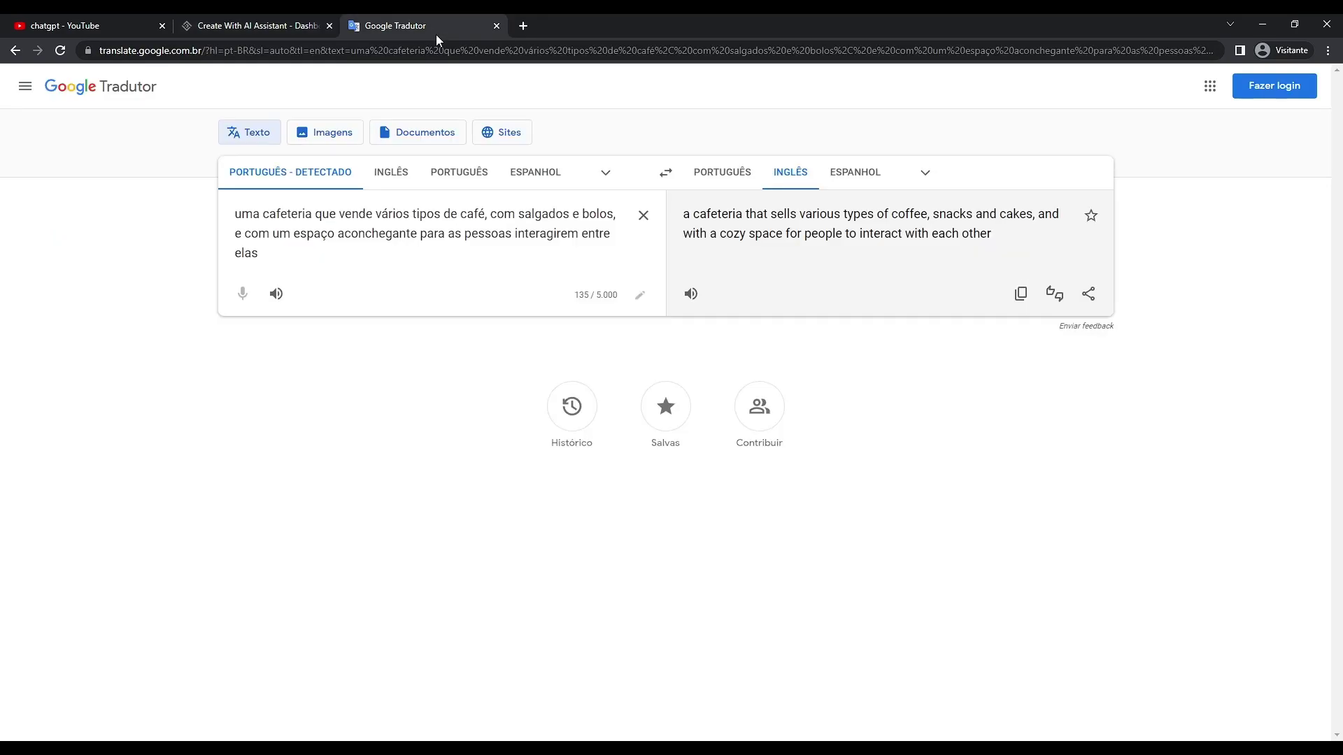
{"action": "left_click", "coordinate": [642, 215]}
{"action": "type", "text": "foi"}
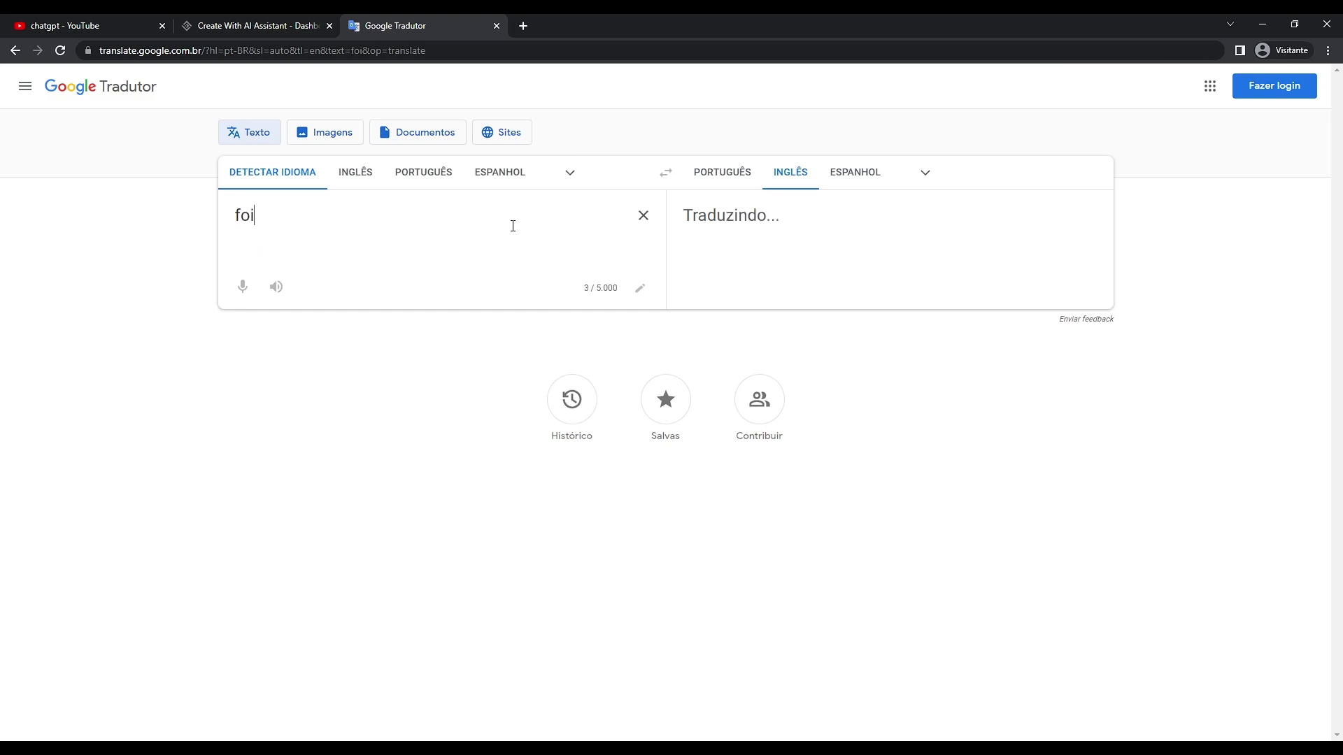
{"action": "type", "text": " consee"}
{"action": "key", "text": "BackSpace"}
{"action": "key", "text": "BackSpace"}
{"action": "type", "text": "iderada por 3 anos consce"}
{"action": "key", "text": "BackSpace"}
{"action": "type", "text": "etu"}
{"action": "key", "text": "BackSpace"}
{"action": "key", "text": "BackSpace"}
{"action": "type", "text": "utivos a melhoire"}
{"action": "key", "text": "BackSpace"}
{"action": "key", "text": "BackSpace"}
{"action": "key", "text": "BackSpace"}
{"action": "type", "text": "r cafete"}
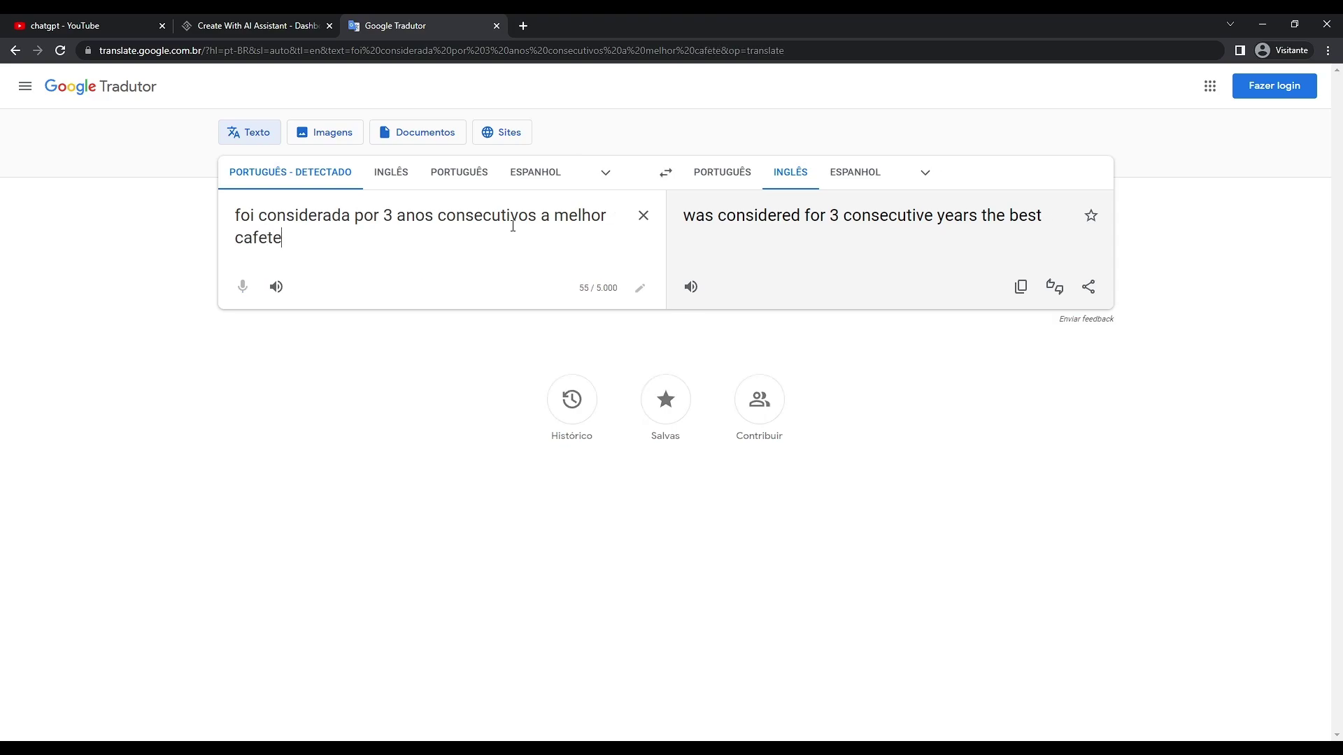
{"action": "type", "text": "ria"}
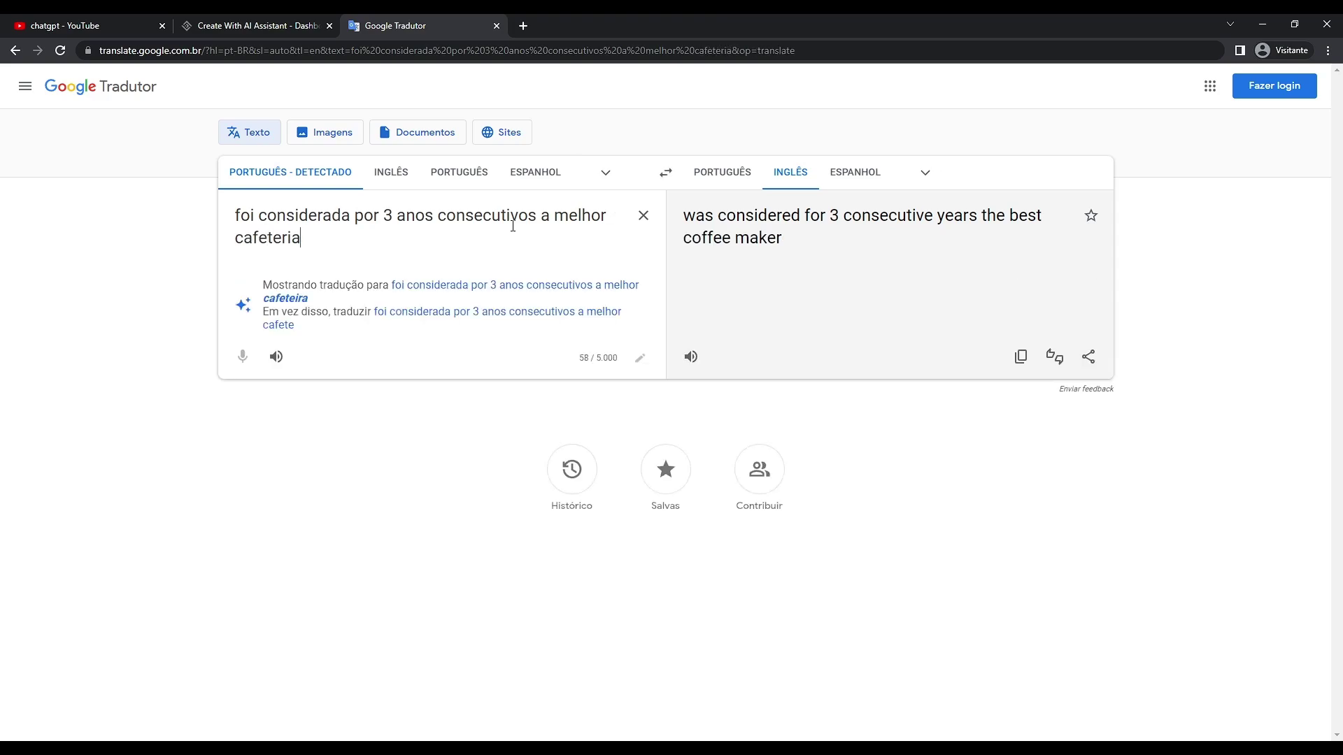
{"action": "type", "text": " da cidade"}
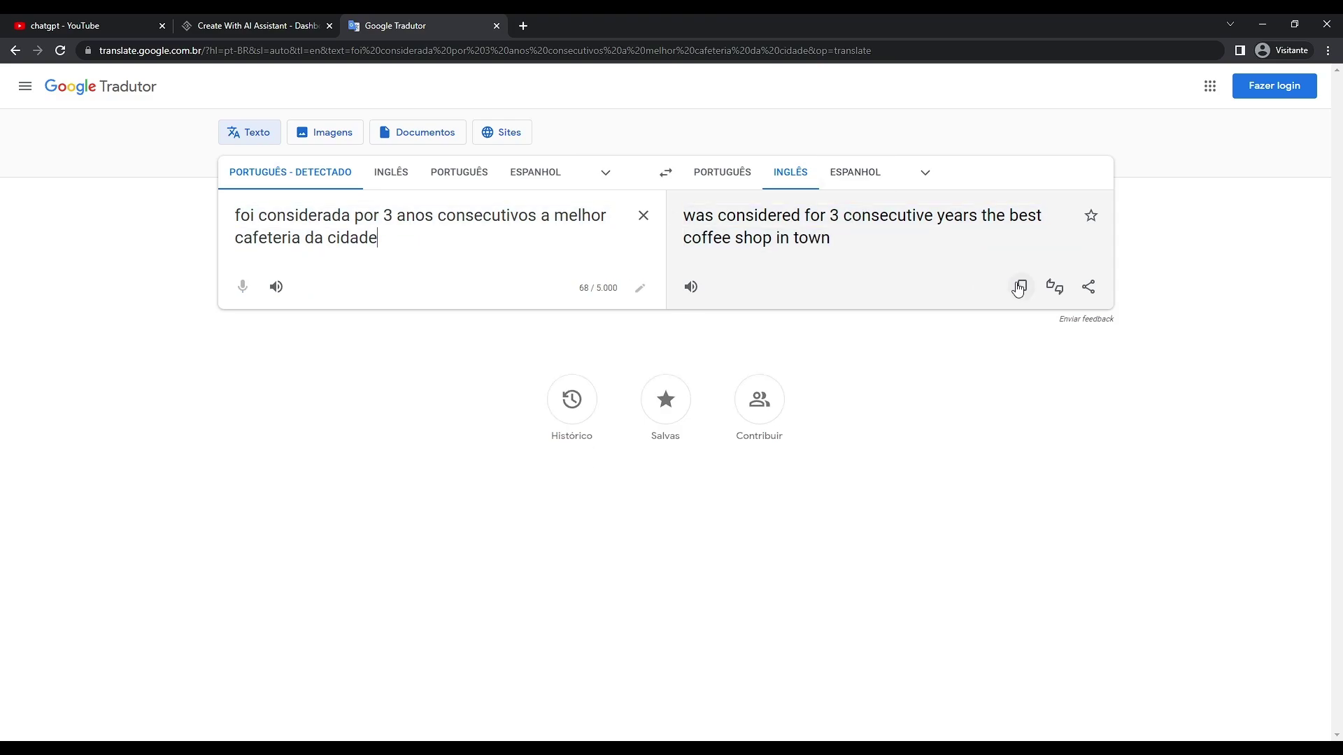
Copy the English translation, switch to 10Web and paste it into Case Study 1.
{"action": "left_click", "coordinate": [1020, 287]}
{"action": "left_click", "coordinate": [253, 27]}
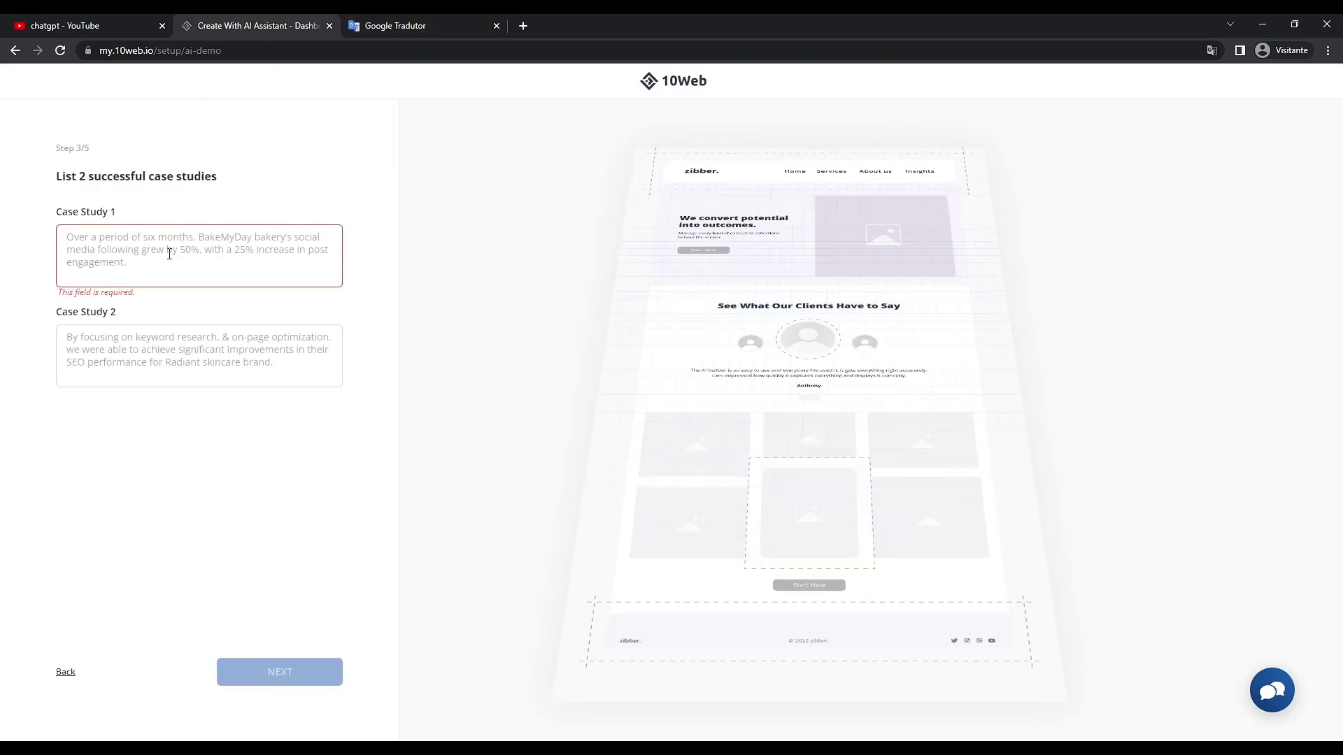
{"action": "left_click", "coordinate": [170, 252]}
{"action": "key", "text": "ctrl+v"}
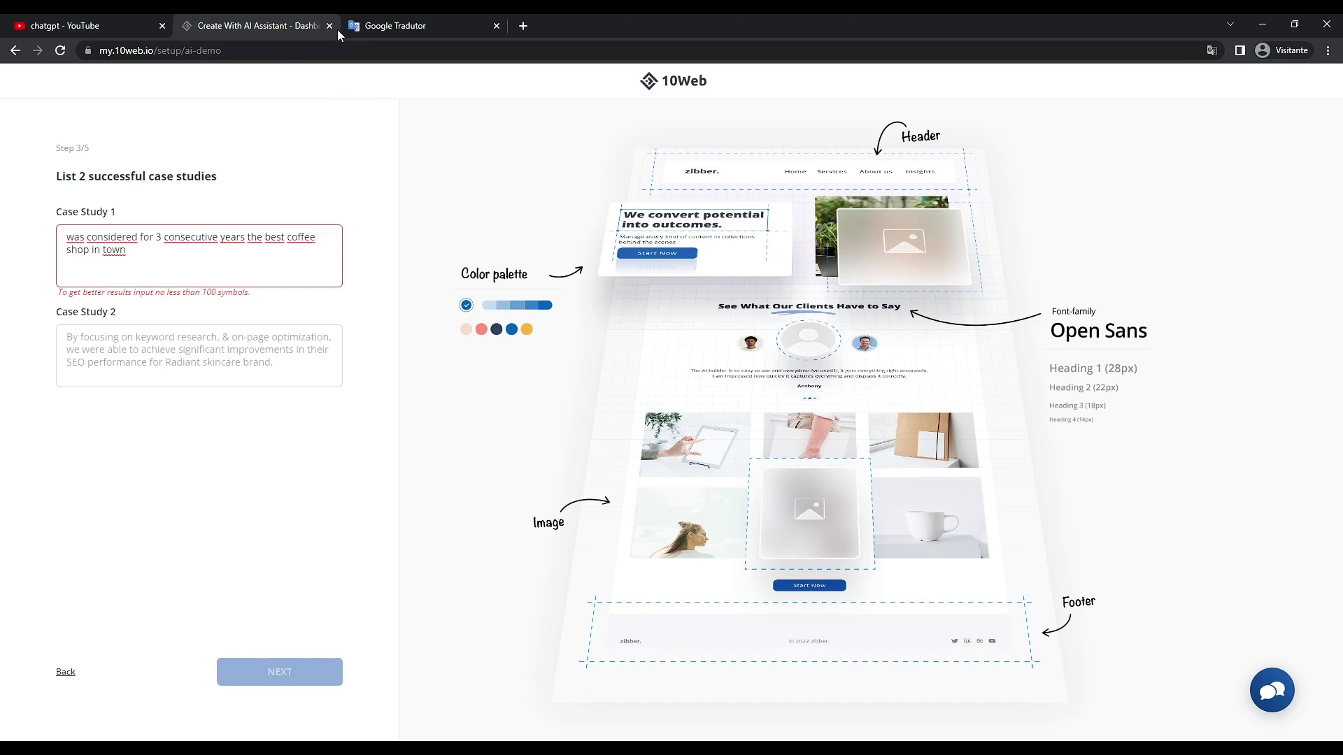
Switch to Google Translate and extend the end of the source text with "nas revistas especializadas em café".
{"action": "left_click", "coordinate": [386, 27]}
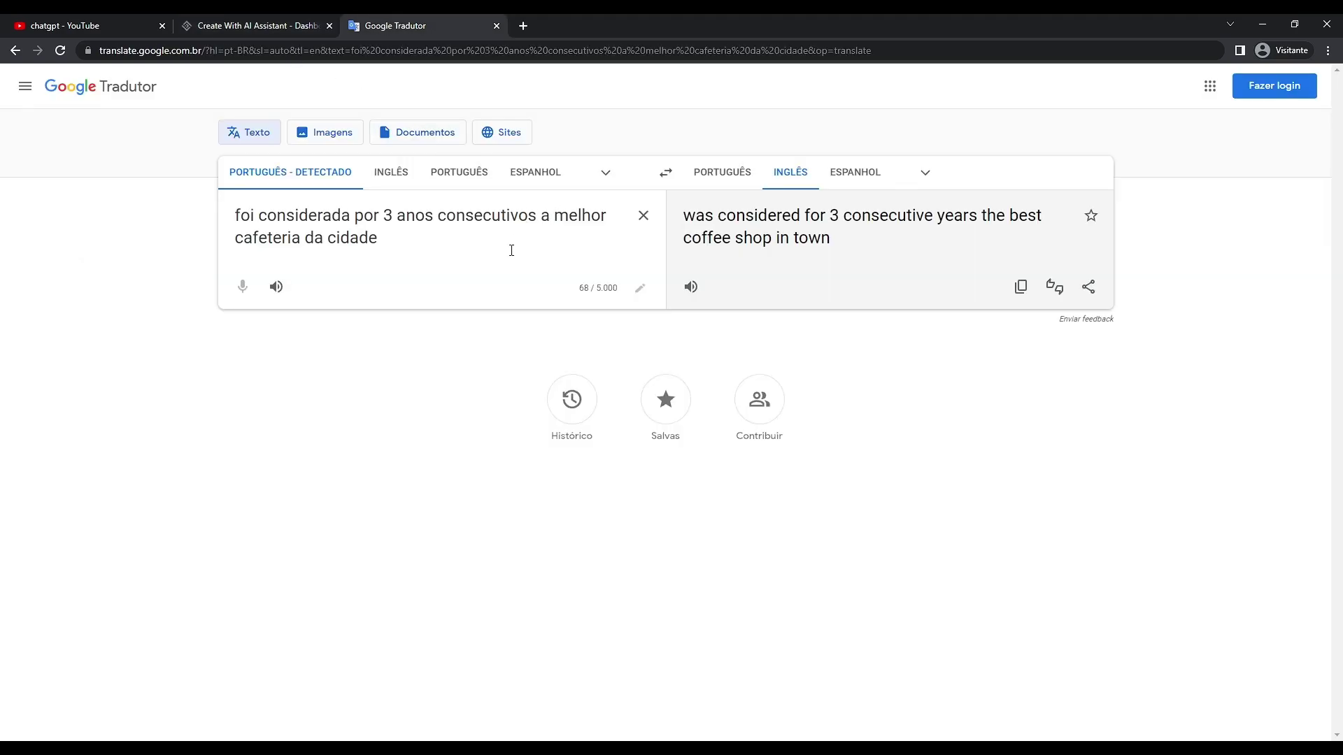
{"action": "type", "text": "na revistar"}
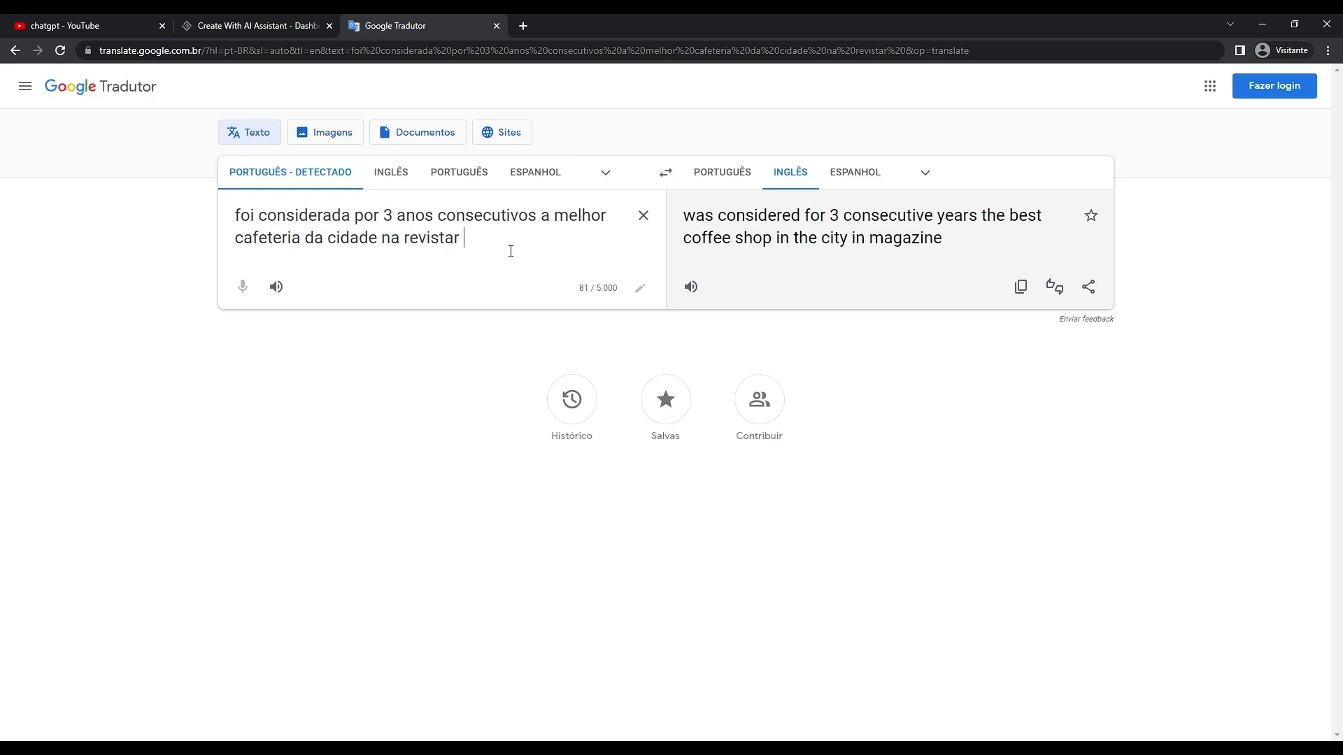
{"action": "key", "text": "BackSpace"}
{"action": "key", "text": "BackSpace"}
{"action": "key", "text": "BackSpace"}
{"action": "key", "text": "BackSpace"}
{"action": "key", "text": "BackSpace"}
{"action": "key", "text": "BackSpace"}
{"action": "key", "text": "BackSpace"}
{"action": "key", "text": "BackSpace"}
{"action": "type", "text": "s revistas eps"}
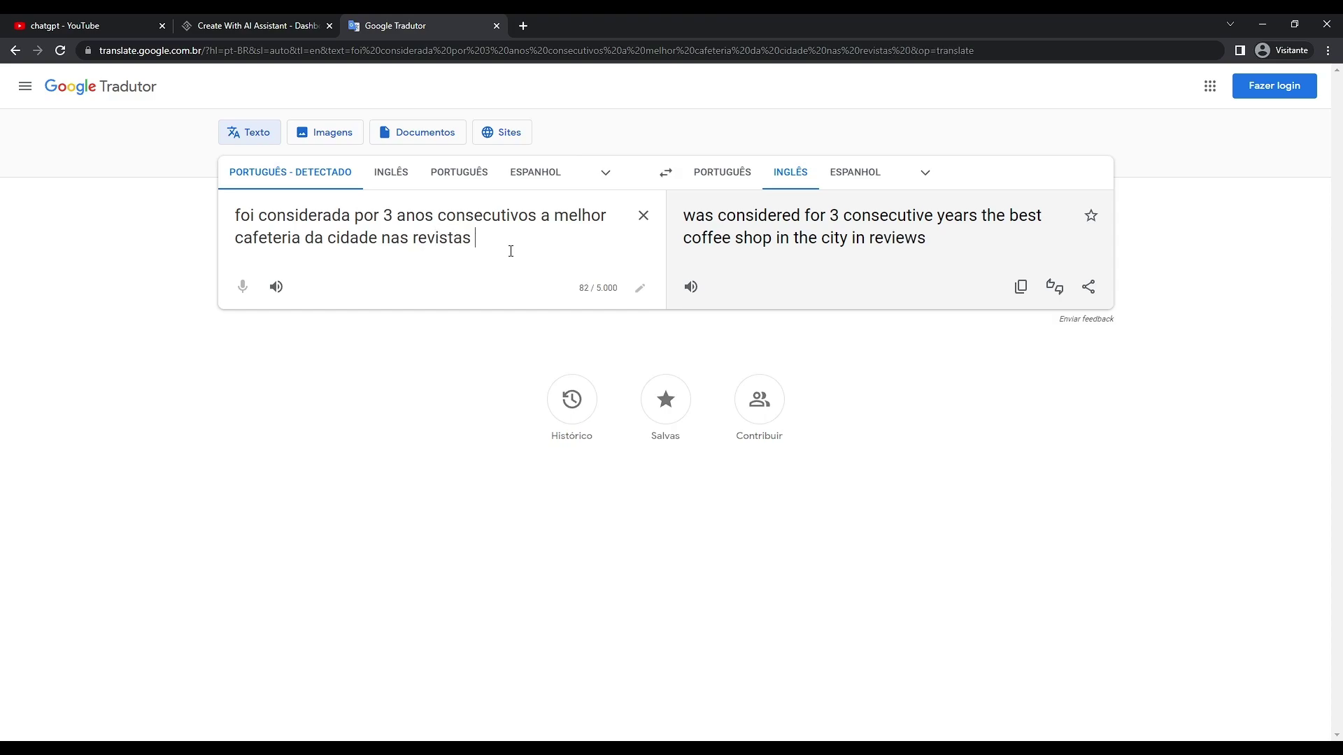
{"action": "key", "text": "BackSpace"}
{"action": "key", "text": "BackSpace"}
{"action": "type", "text": "specia"}
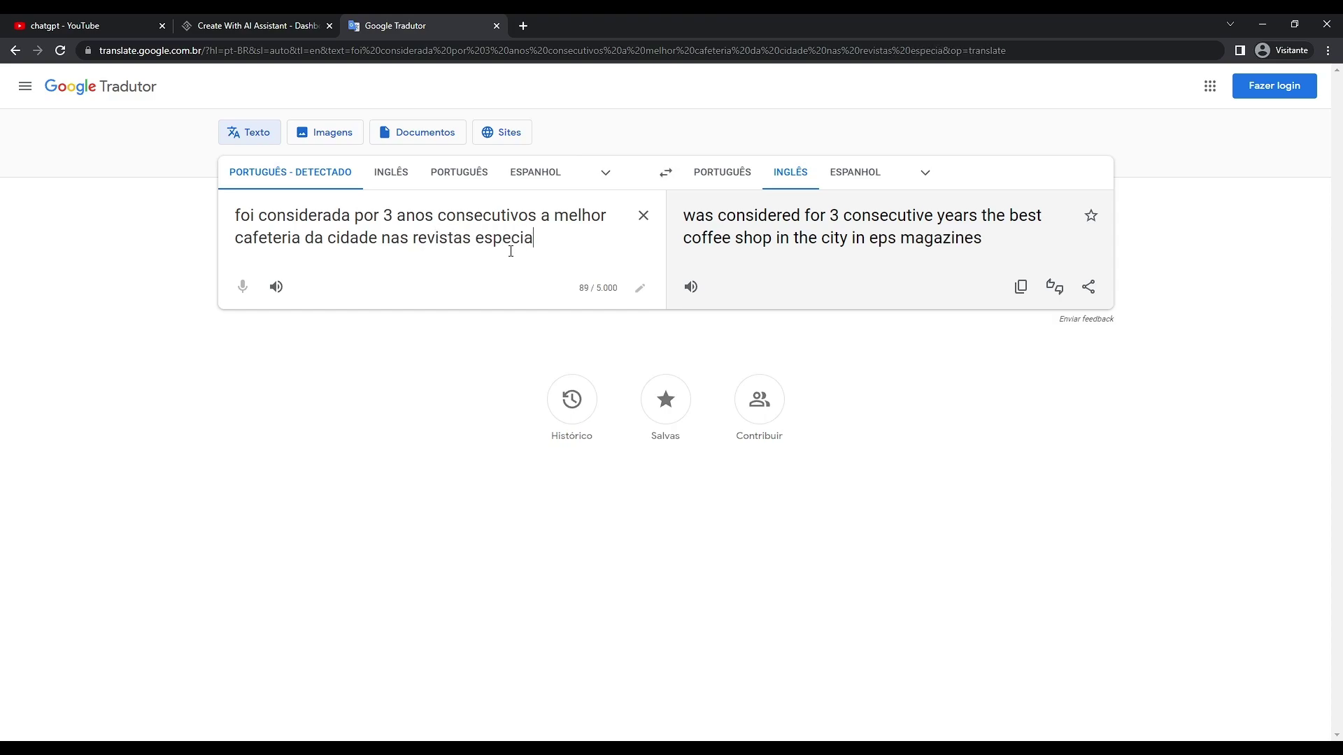
{"action": "type", "text": "lizadas em café"}
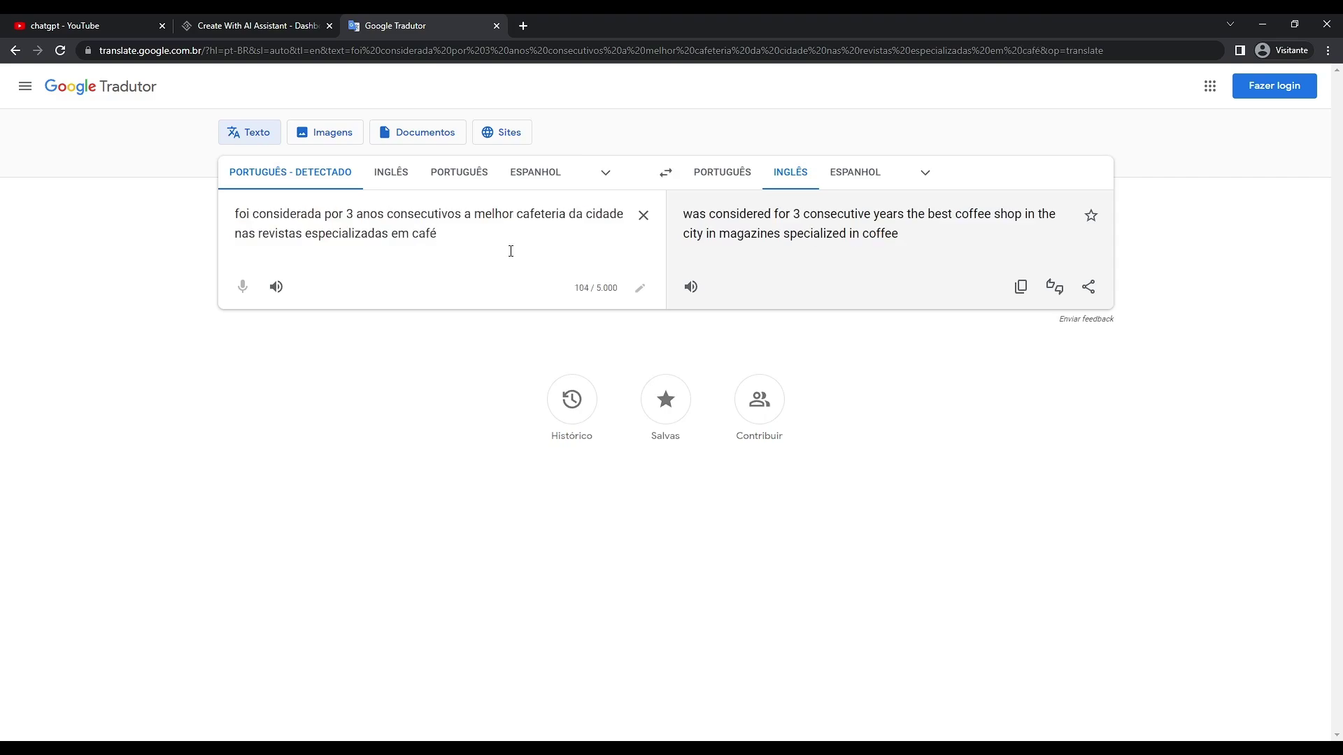
Copy the extended English translation, switch to 10Web and replace the Case Study 1 text with it.
{"action": "left_click", "coordinate": [1021, 286]}
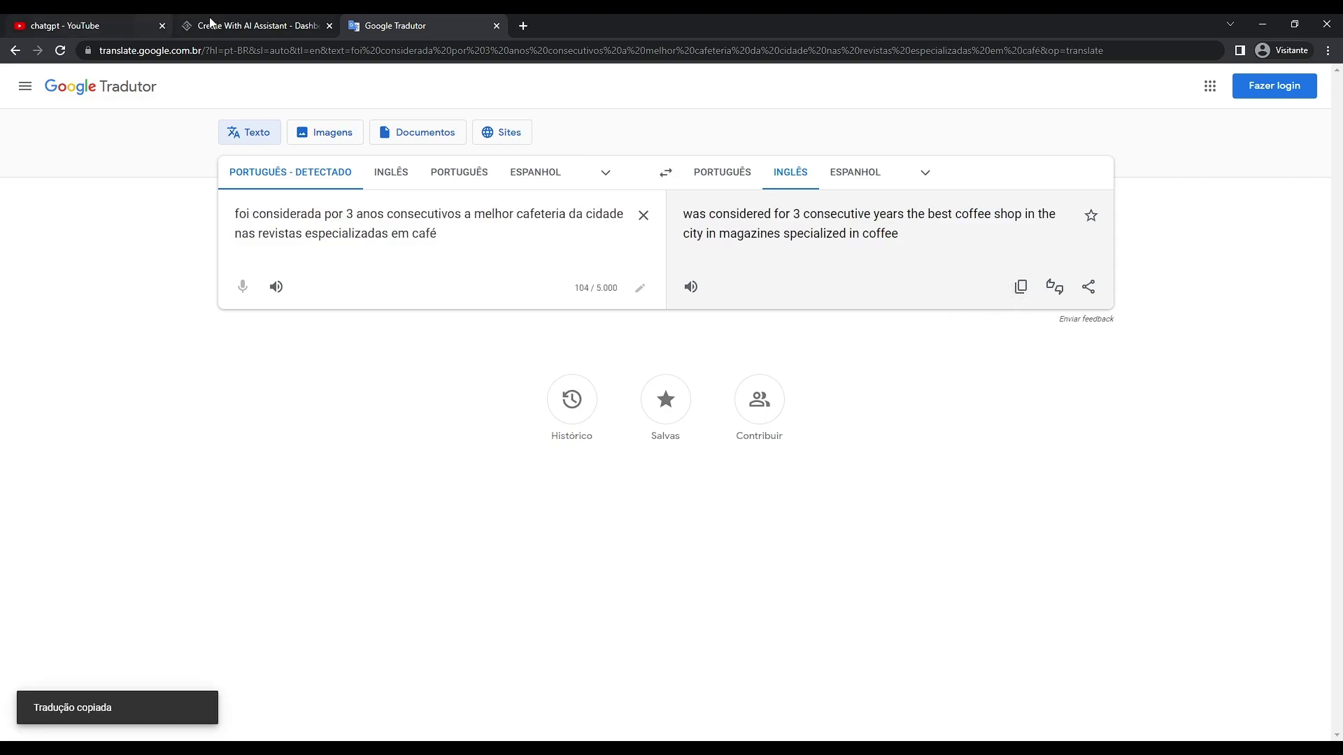
{"action": "left_click", "coordinate": [188, 25]}
{"action": "left_click_drag", "start_coordinate": [154, 250], "coordinate": [44, 237]}
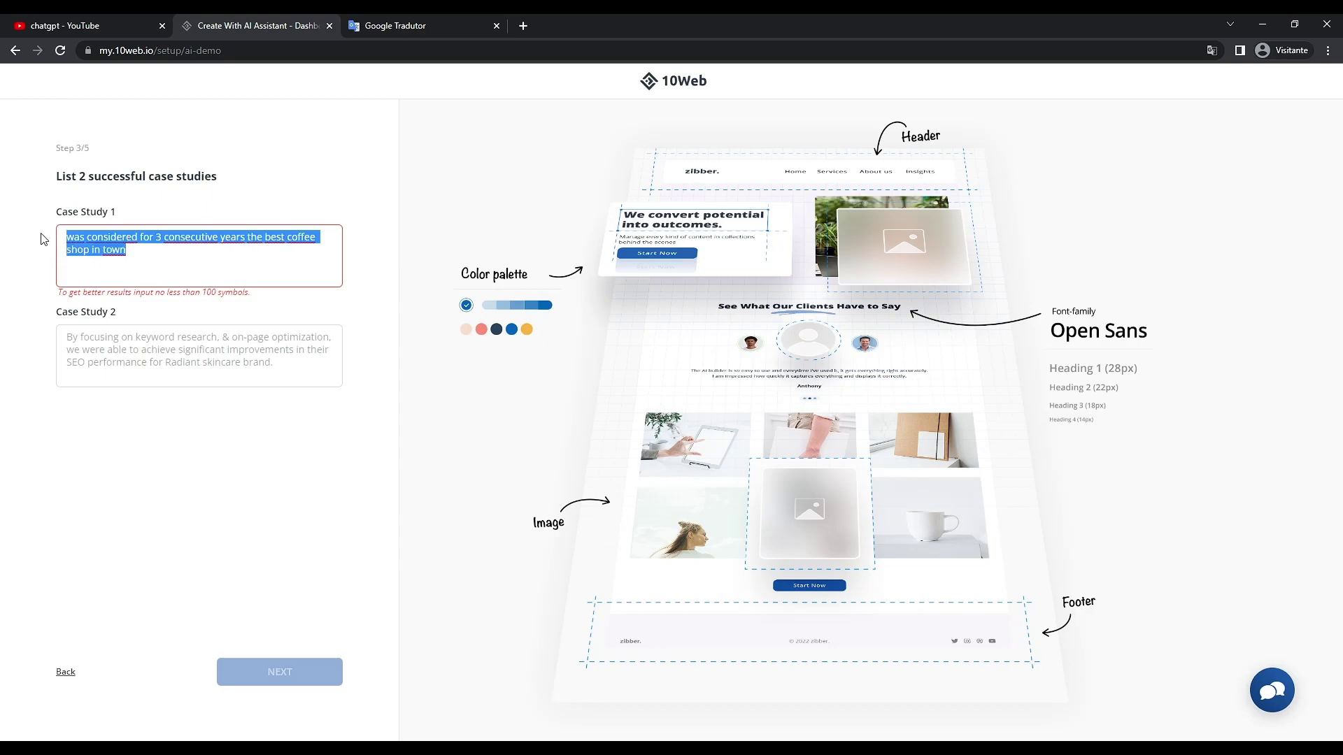
{"action": "key", "text": "ctrl+v"}
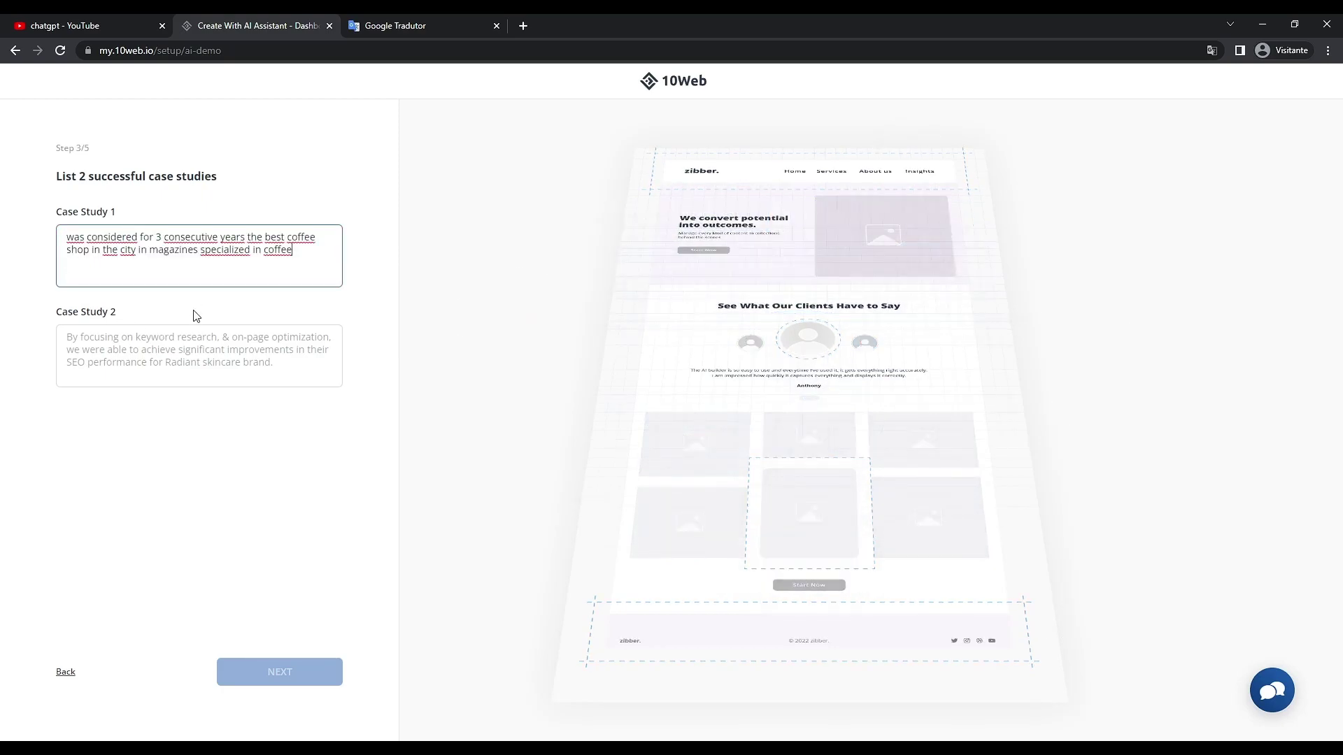
Switch to Google Translate and replace the source text with "Usando o café como uma ferramenta de união de pessoas".
{"action": "left_click", "coordinate": [245, 359]}
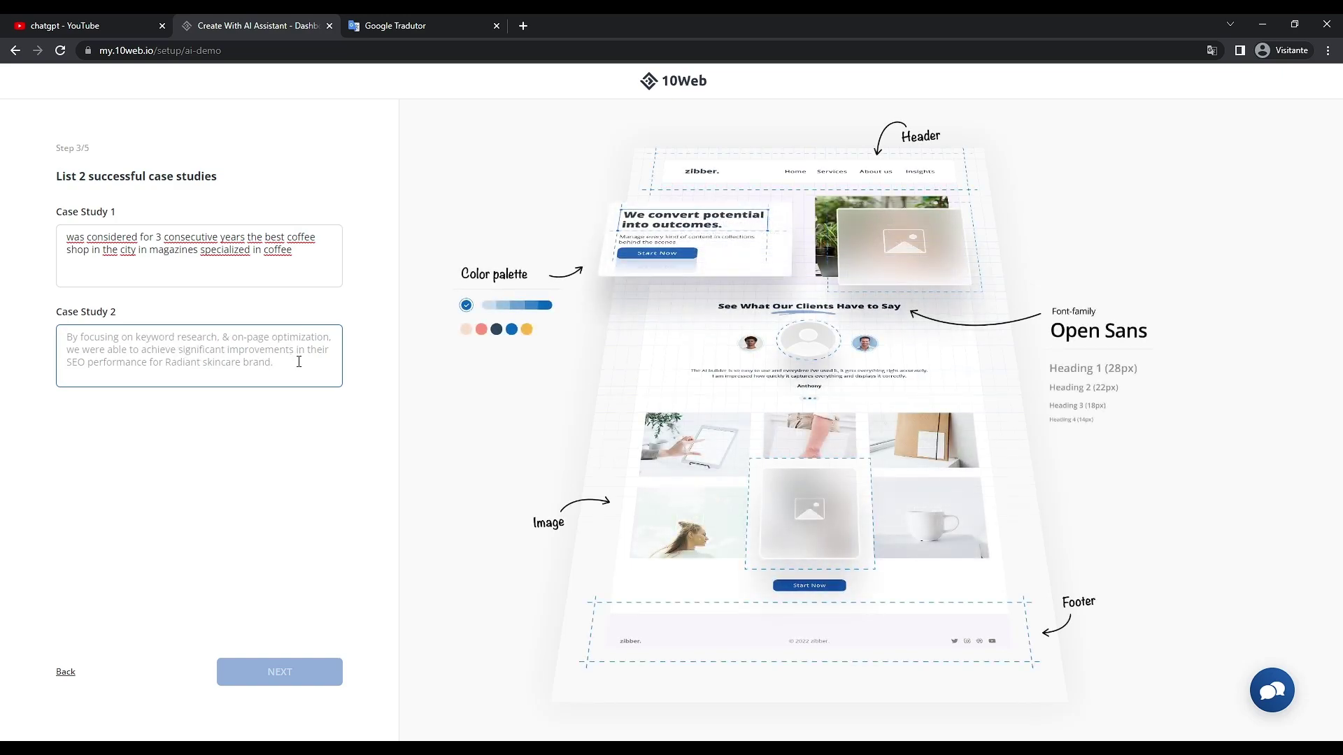
{"action": "left_click", "coordinate": [433, 28]}
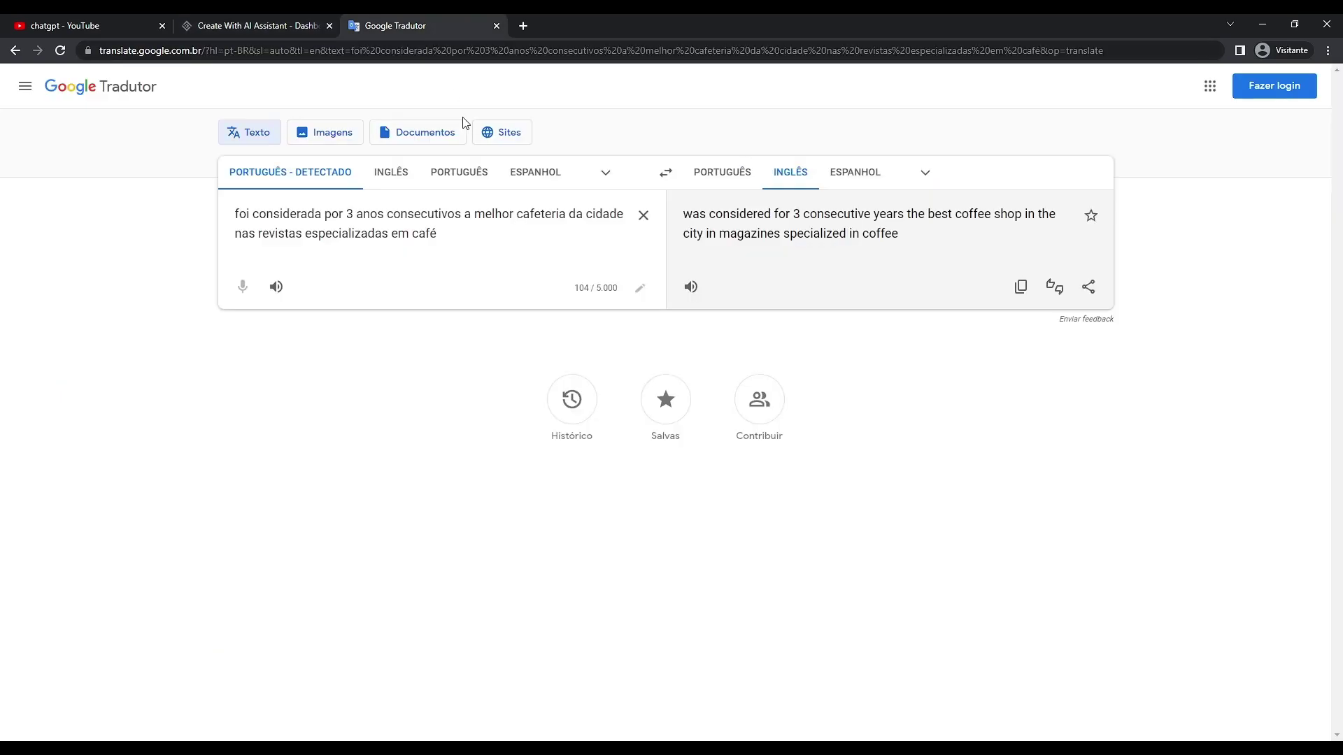
{"action": "left_click", "coordinate": [642, 218]}
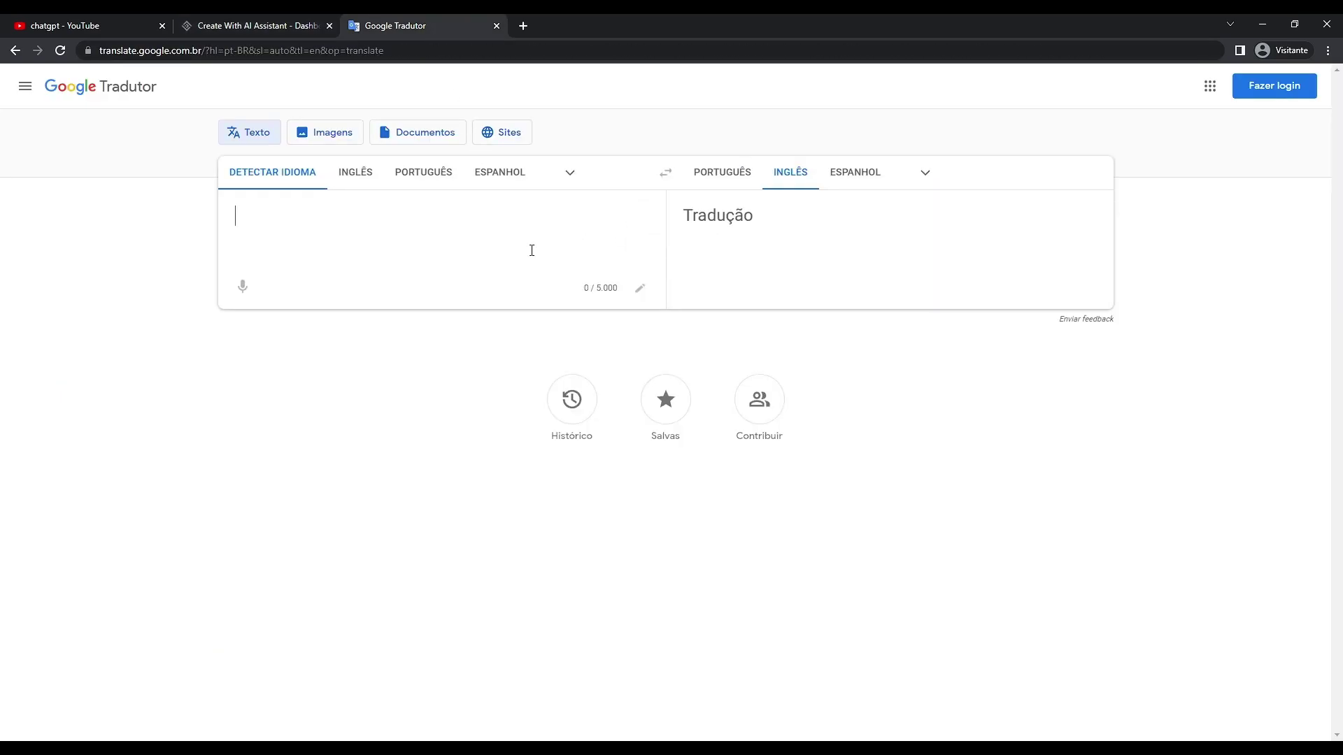
{"action": "type", "text": "Usando o caf"}
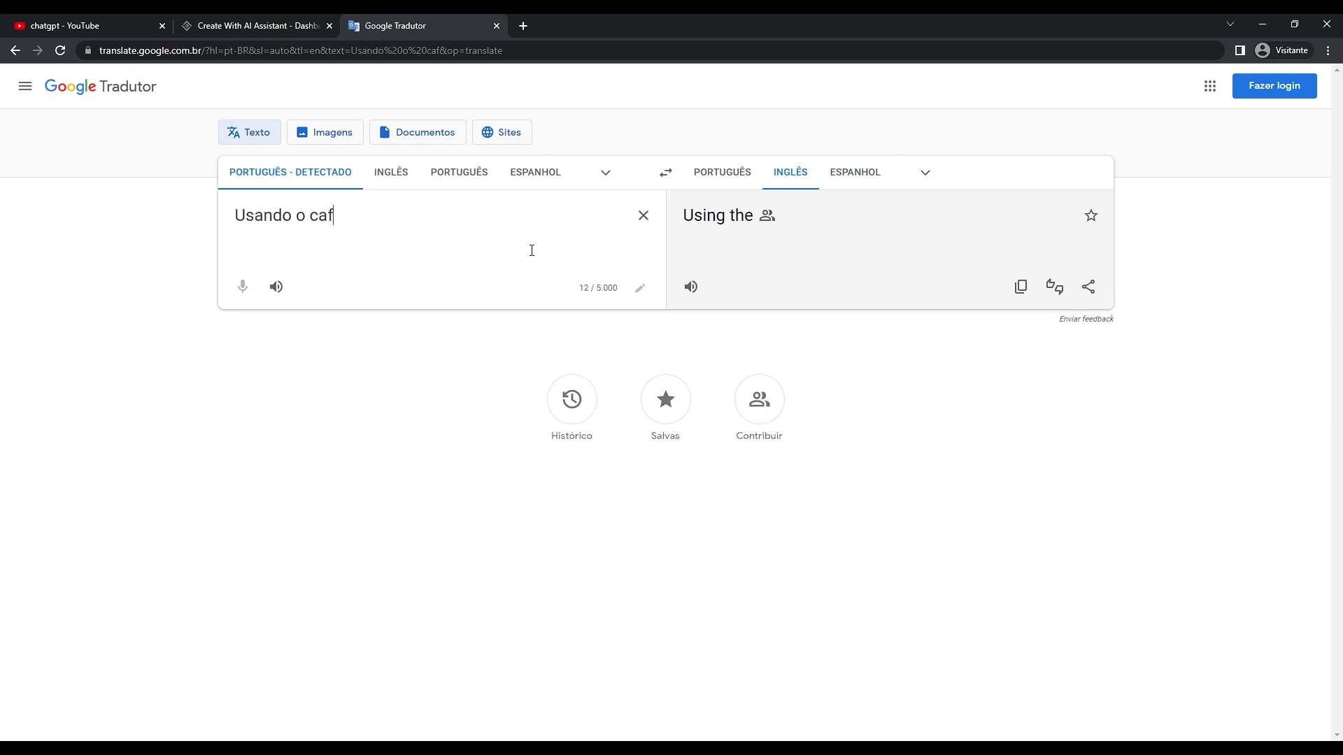
{"action": "type", "text": "é como u"}
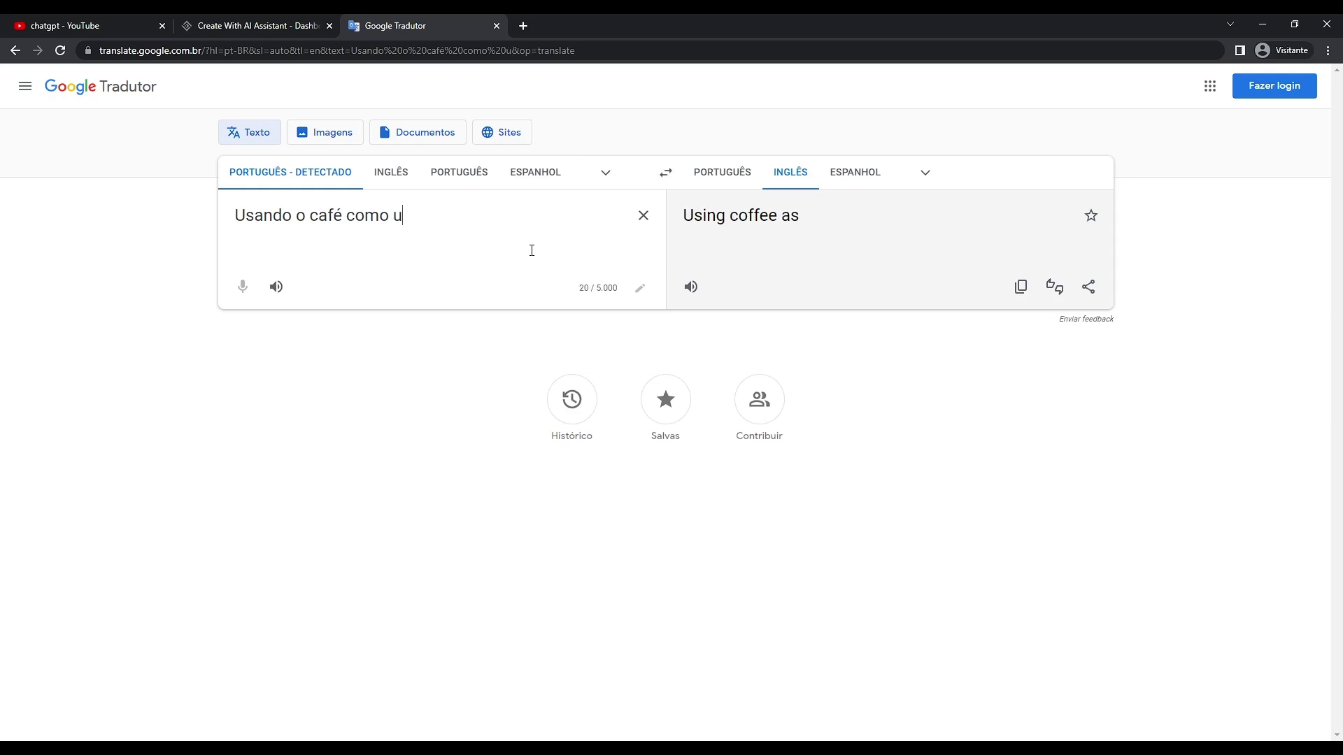
{"action": "type", "text": "ma ferramenta "}
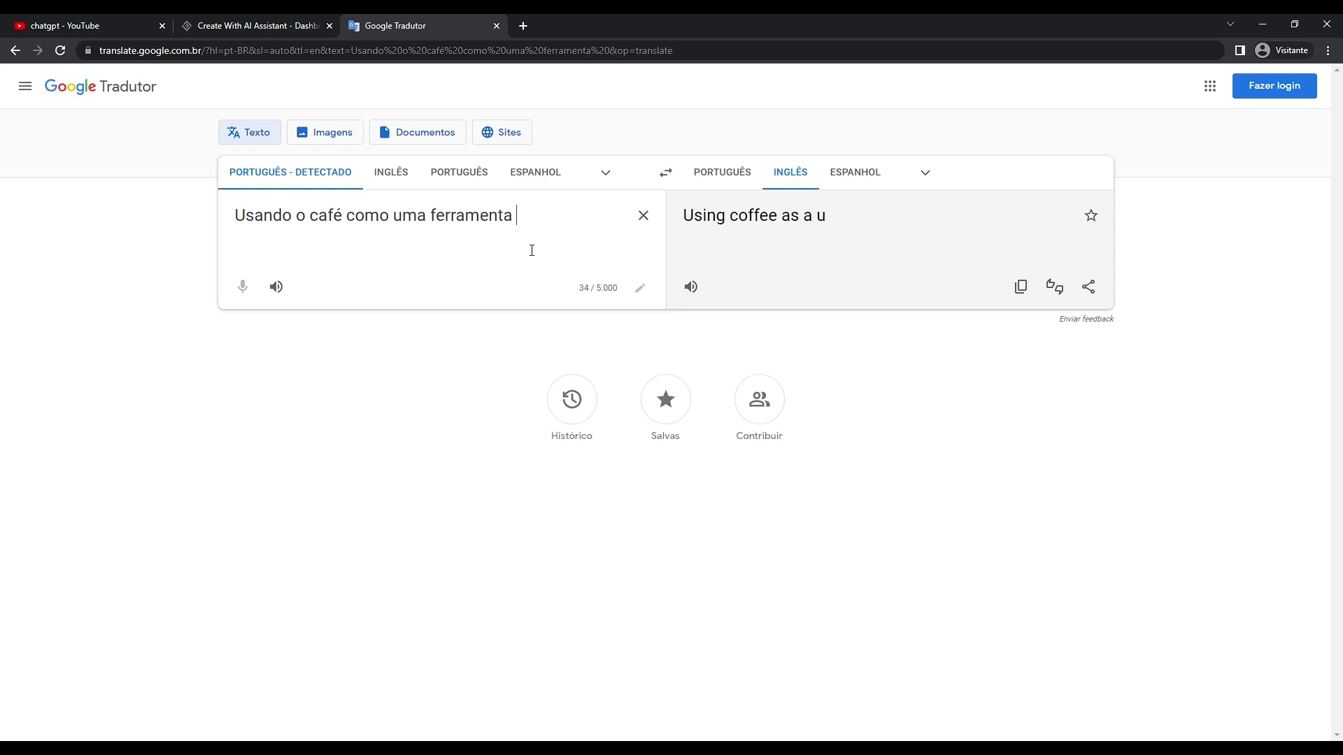
{"action": "type", "text": "de uni"}
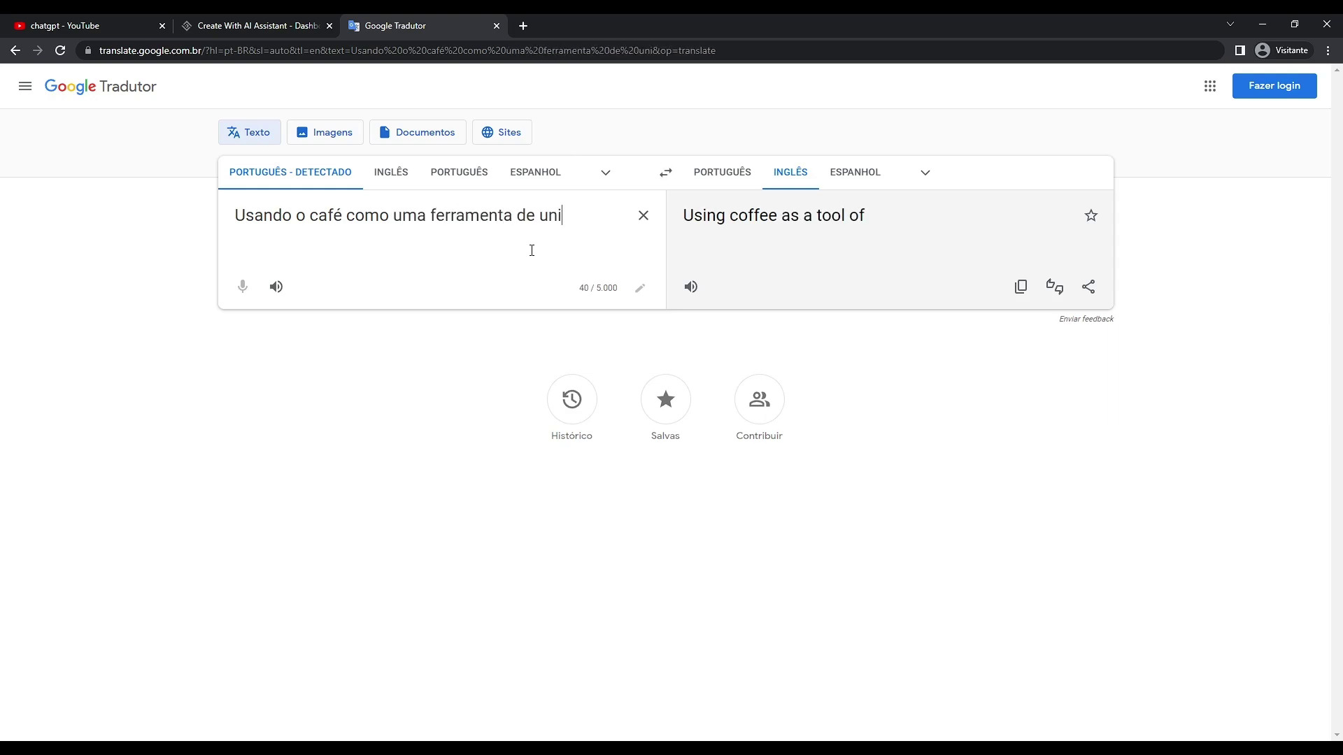
{"action": "type", "text": "ão de pessoas"}
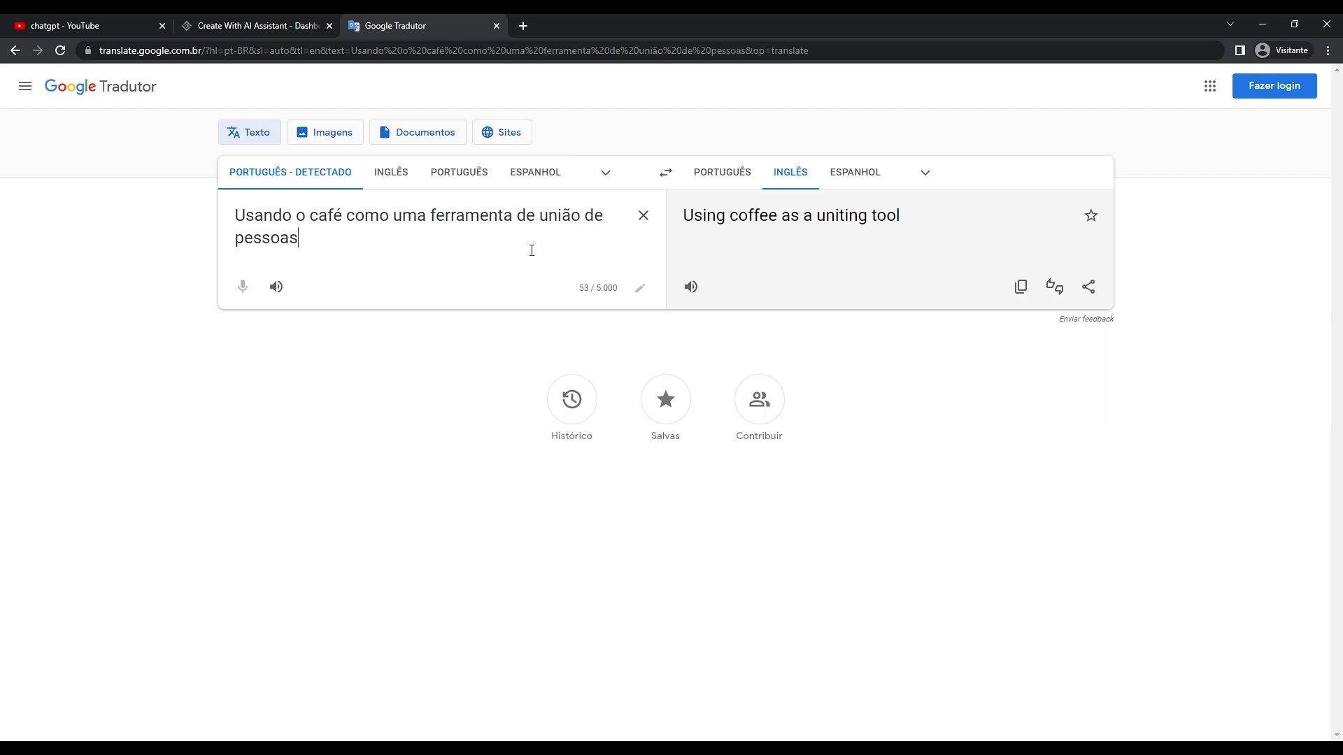
Continue the source text with "esse espaço foi criado com a intenção de ser um ponto de encontro para empreendedores".
{"action": "type", "text": " esse esp"}
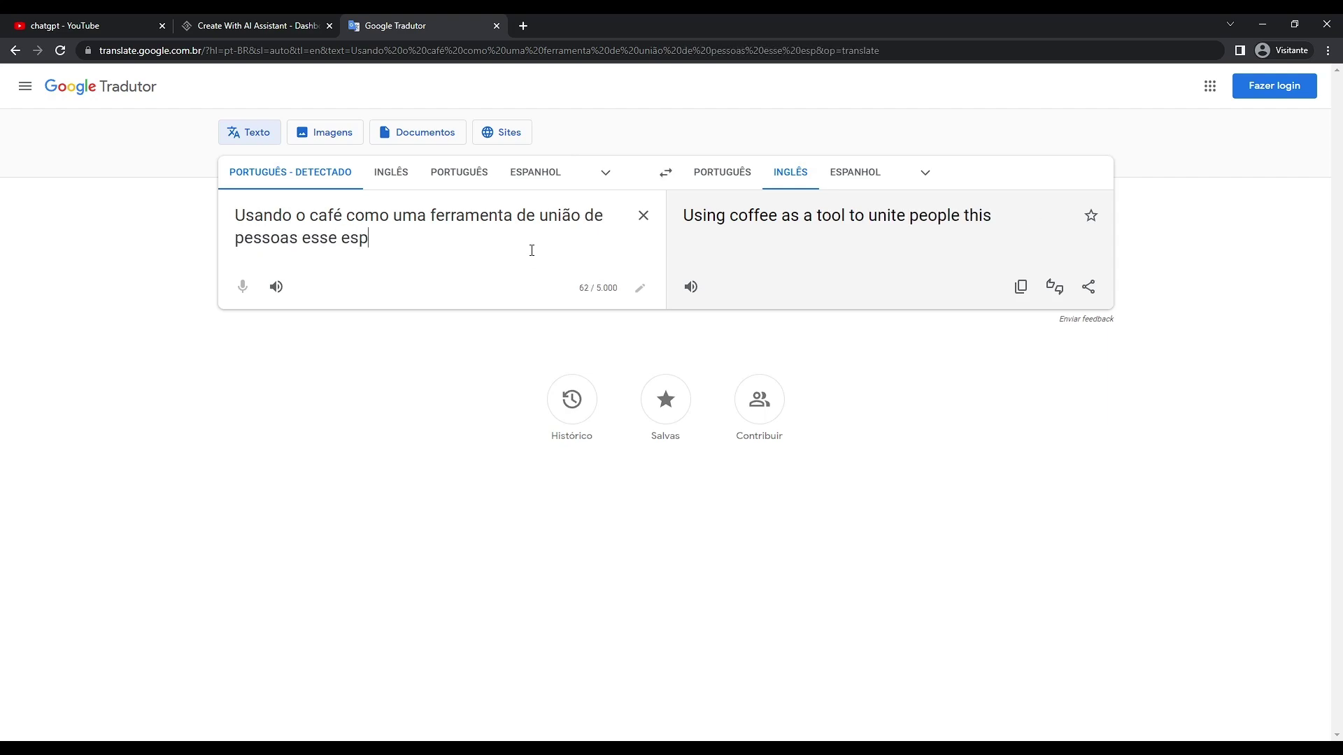
{"action": "type", "text": "aço foi cr"}
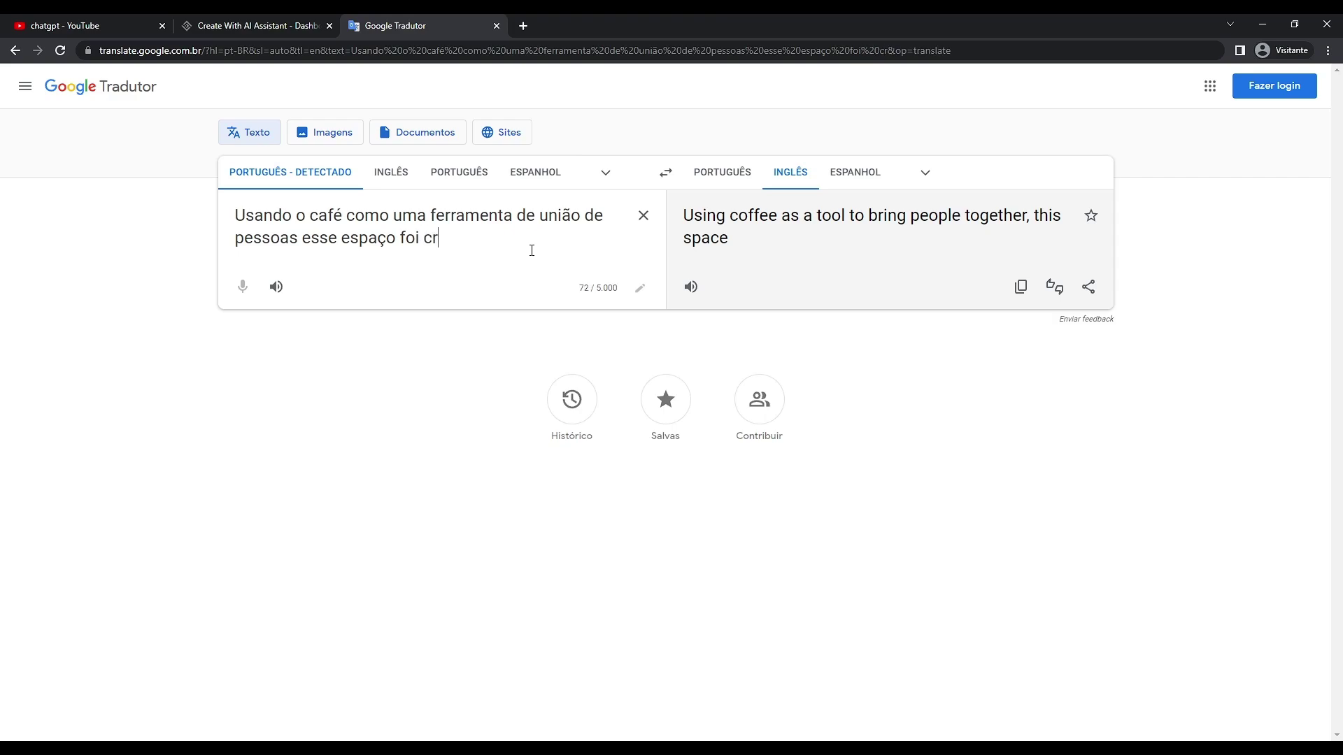
{"action": "type", "text": "iado com a inten"}
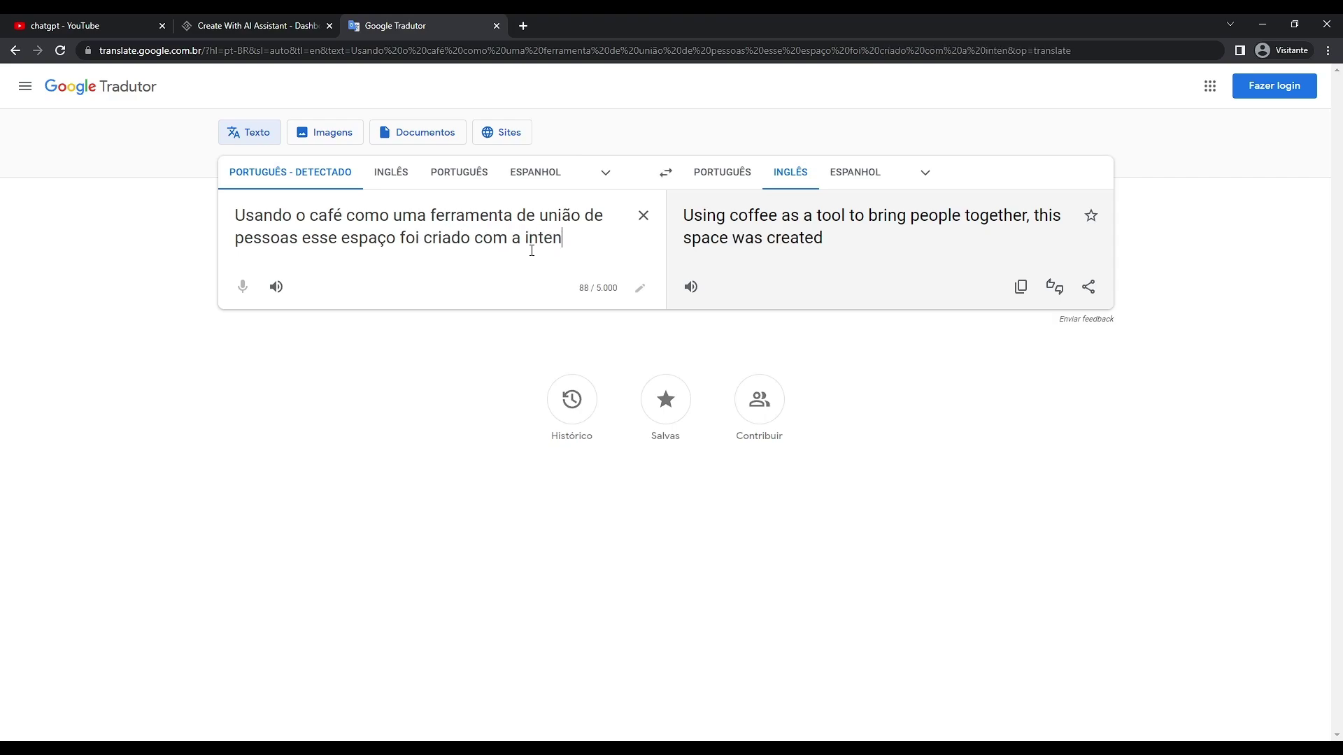
{"action": "type", "text": "ç"}
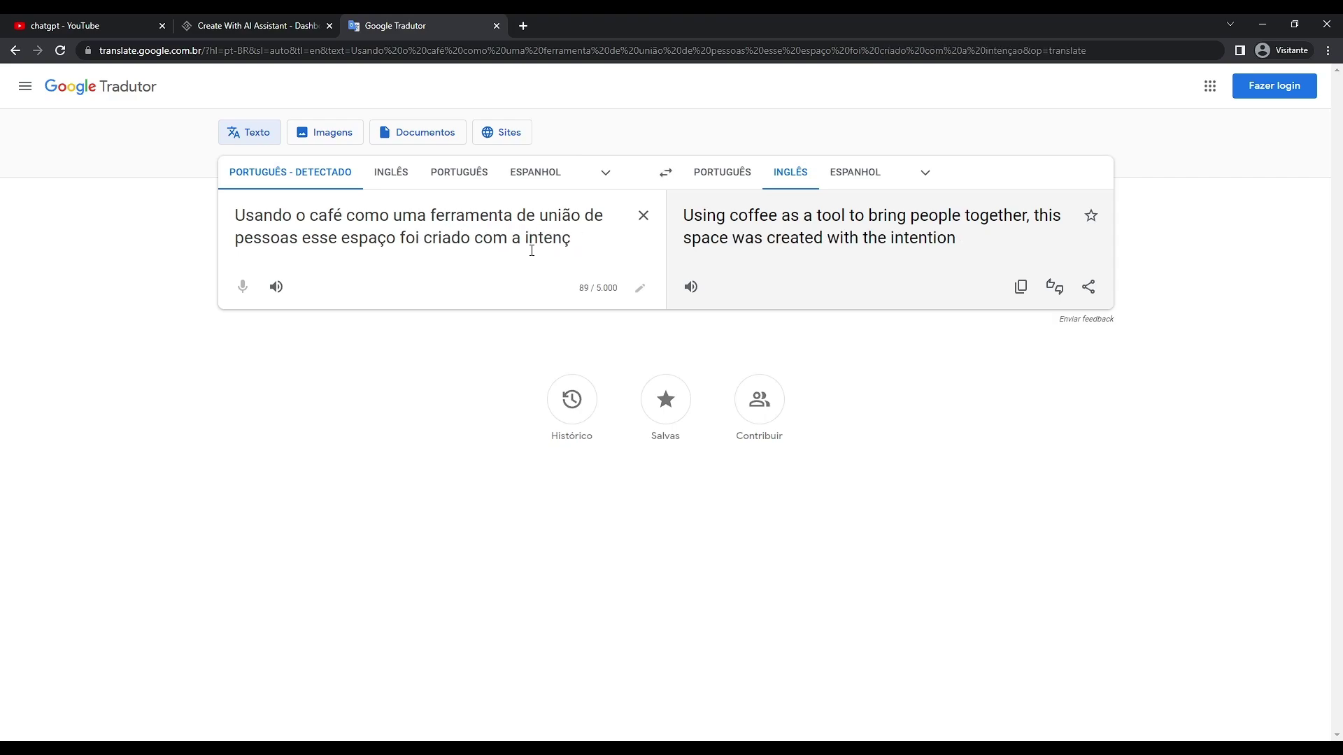
{"action": "type", "text": "ão de "}
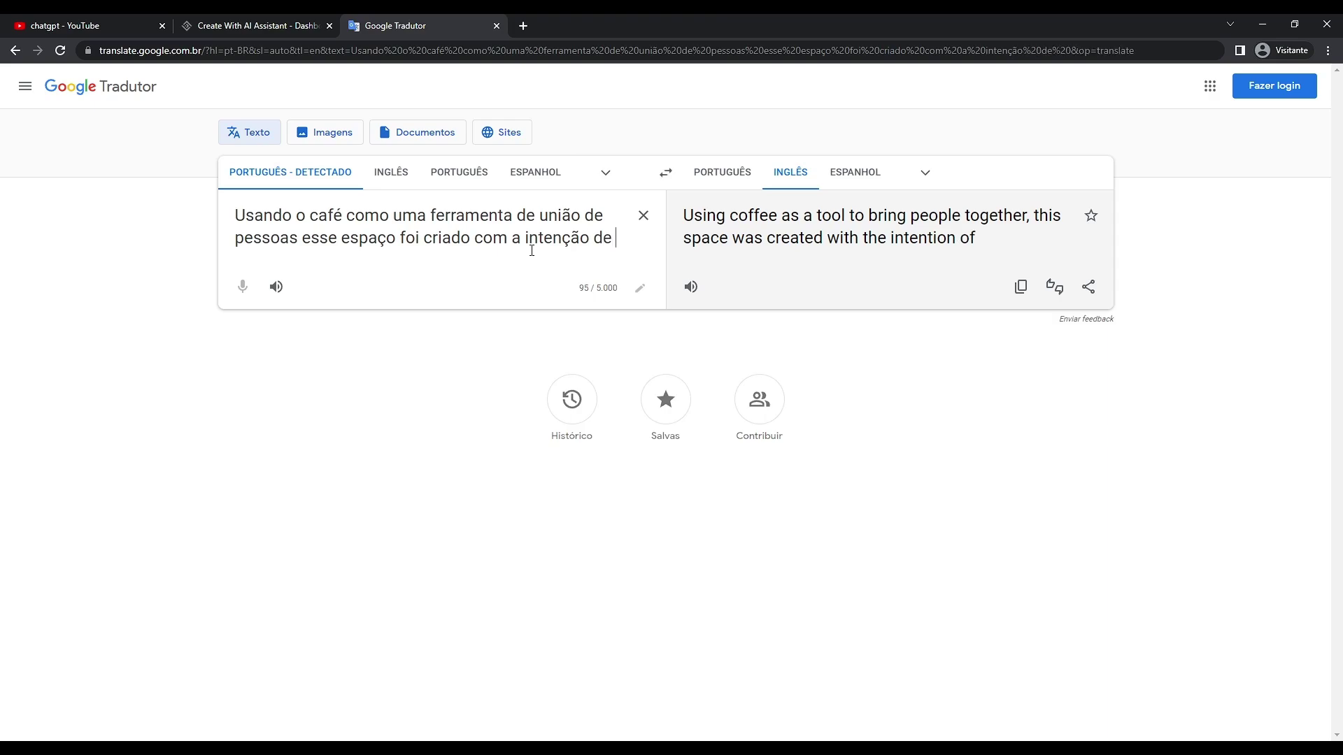
{"action": "type", "text": "ser um ponto de encontro"}
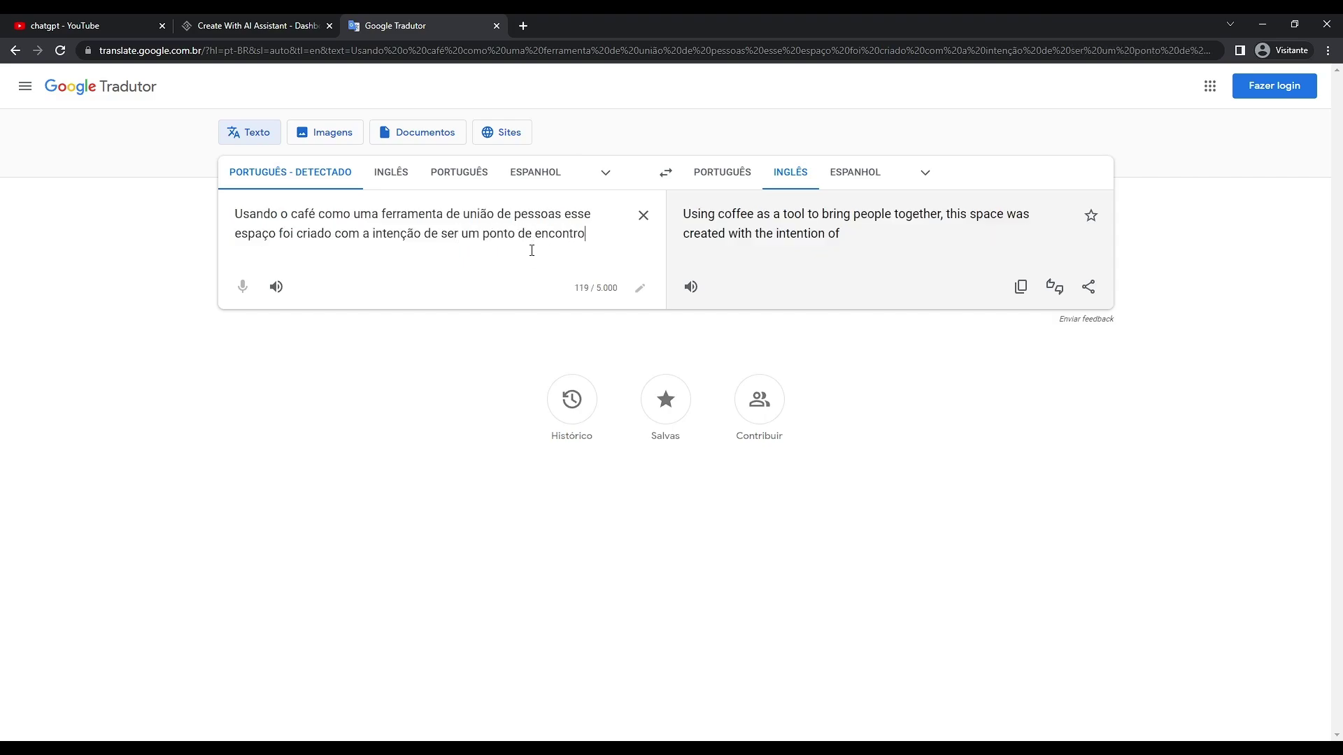
{"action": "type", "text": " para empreendeo"}
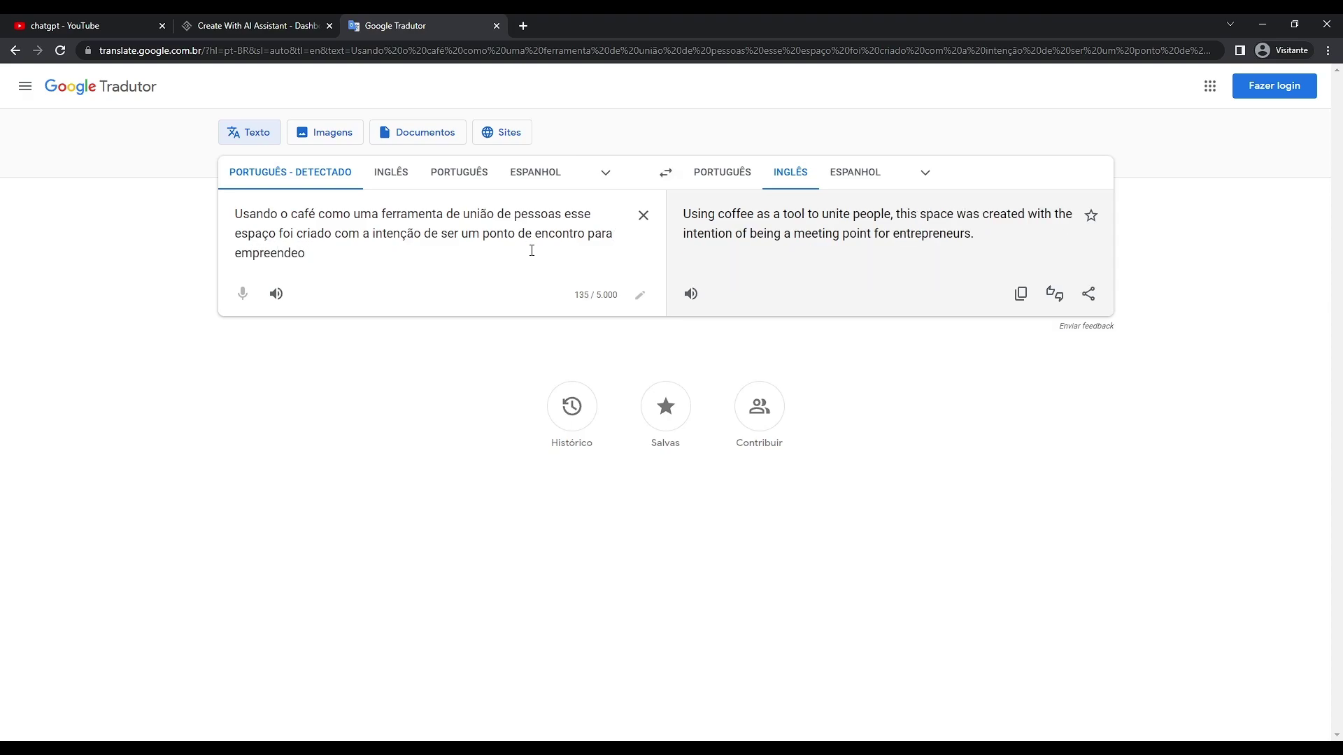
{"action": "key", "text": "BackSpace"}
{"action": "type", "text": "dores"}
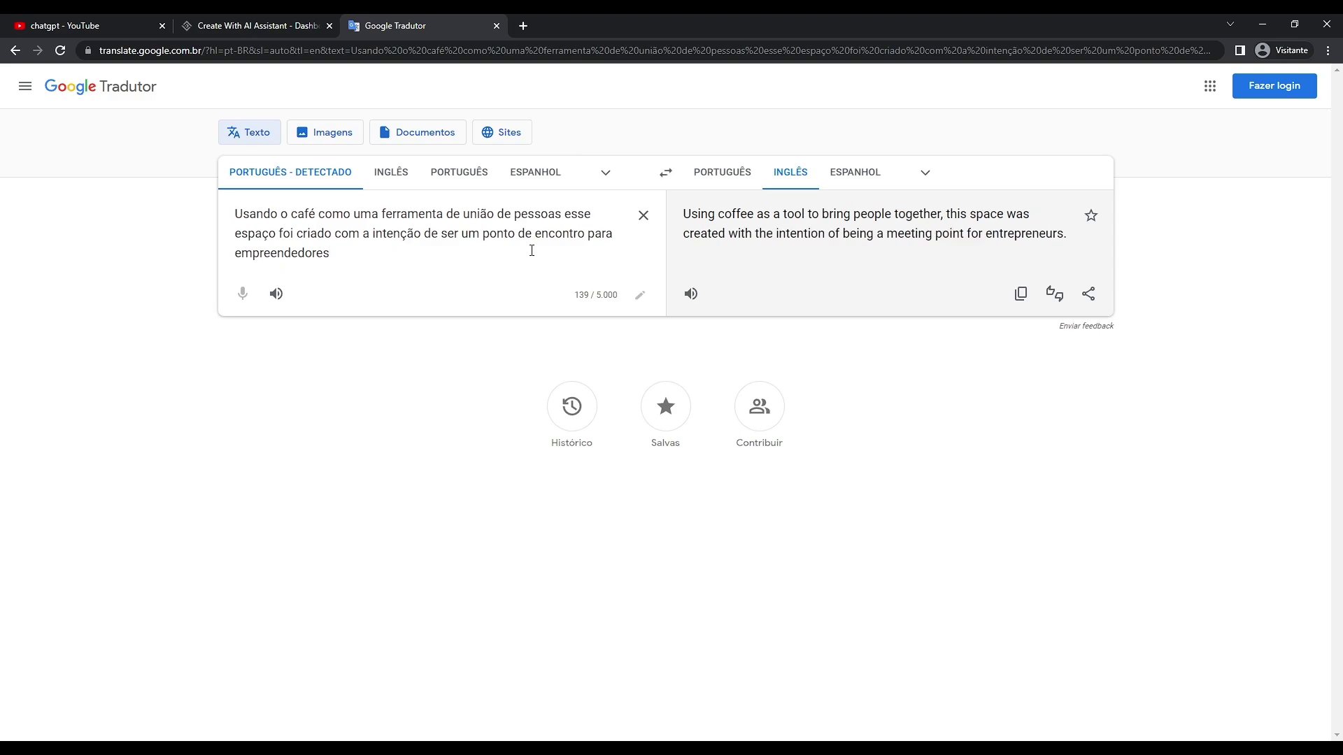
Copy the English translation, switch to 10Web, paste it into Case Study 2 and continue to the company contact details.
{"action": "left_click", "coordinate": [1023, 295]}
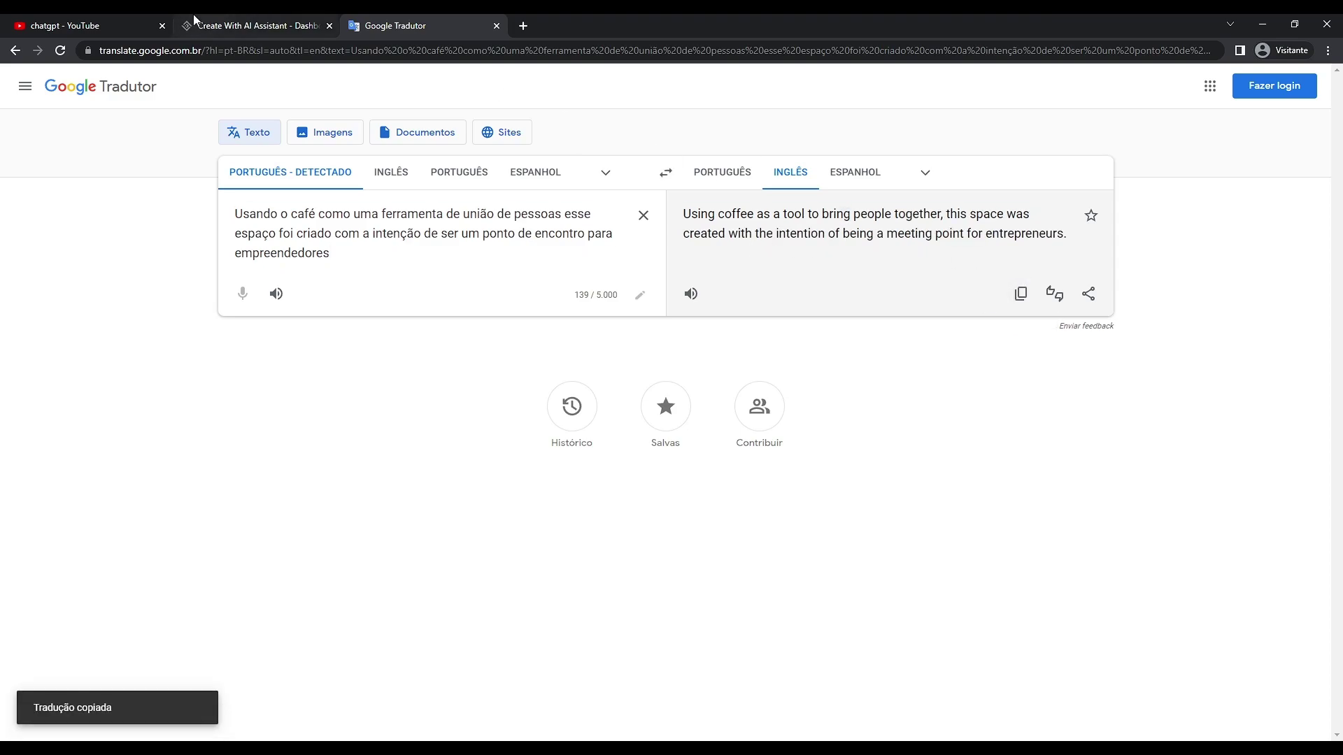
{"action": "left_click", "coordinate": [241, 31]}
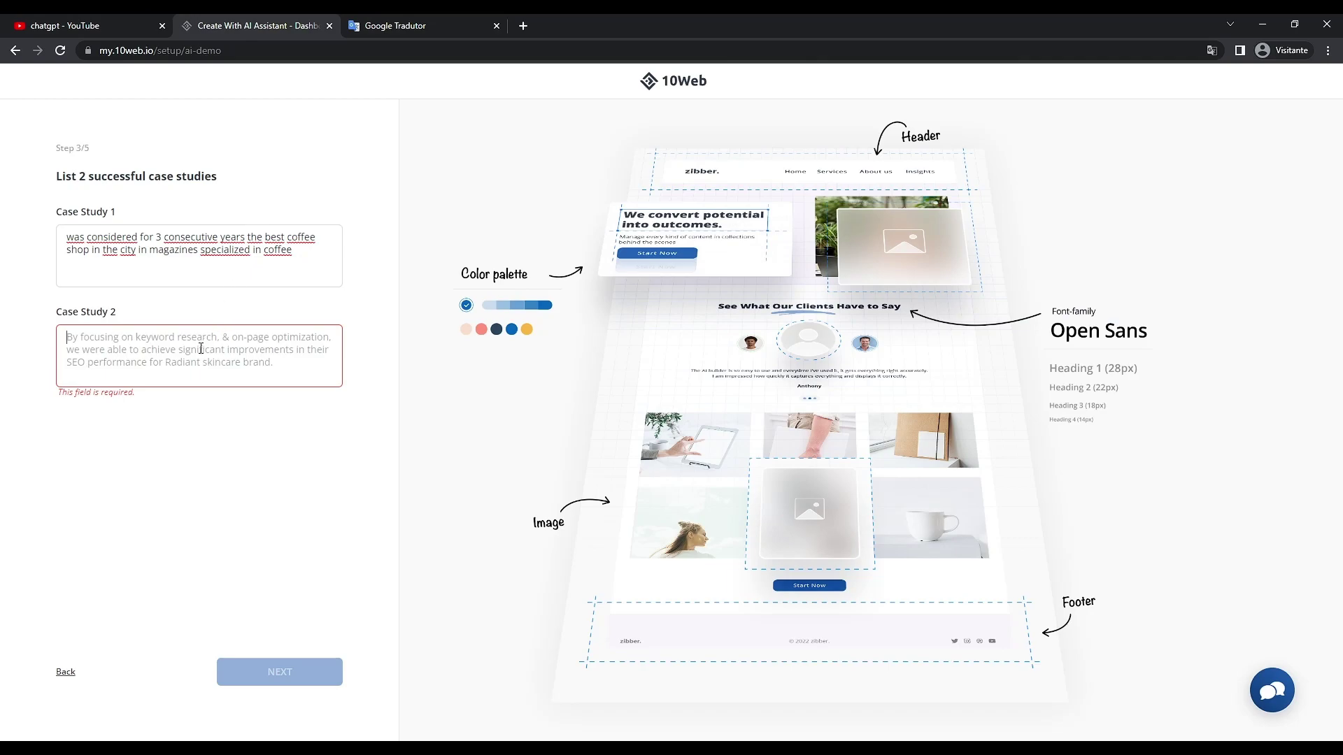
{"action": "key", "text": "ctrl+v"}
{"action": "left_click", "coordinate": [320, 680]}
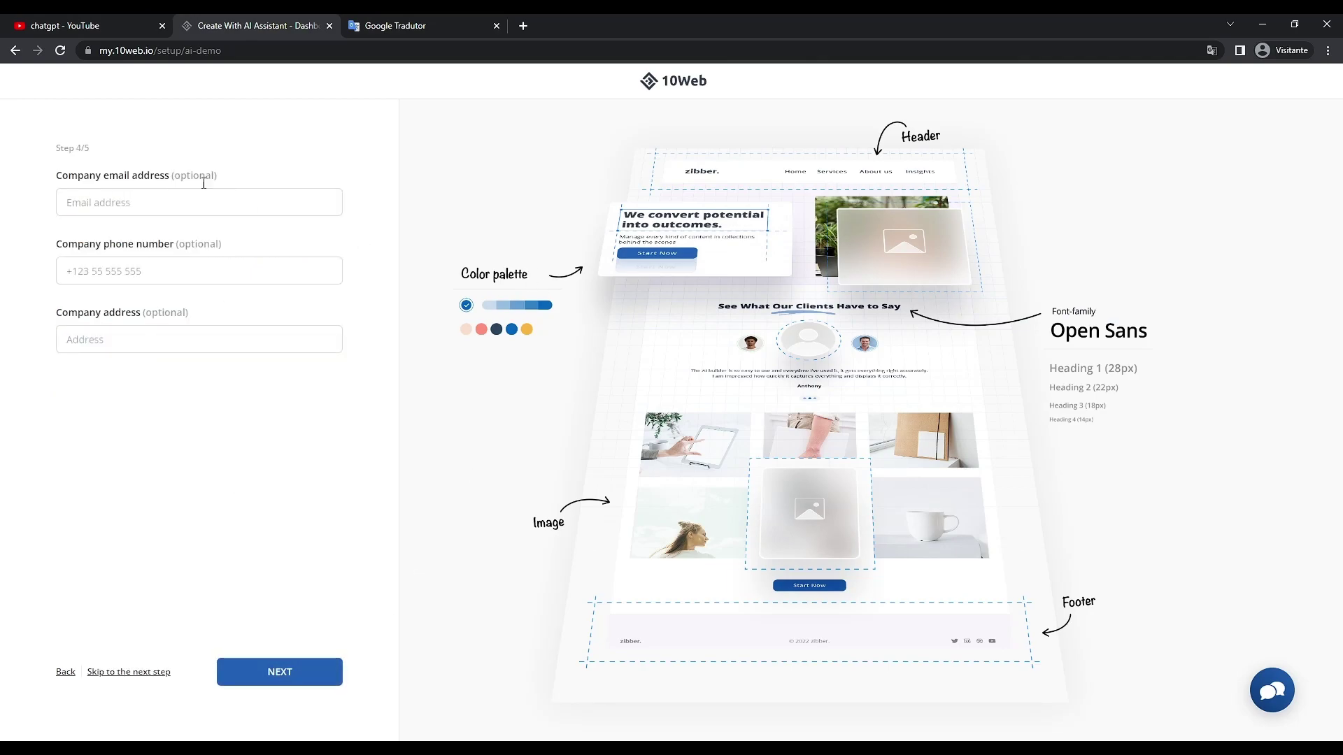
Generate the website with blank contact details and the Informal tone of voice, and open its preview.
{"action": "left_click", "coordinate": [312, 677]}
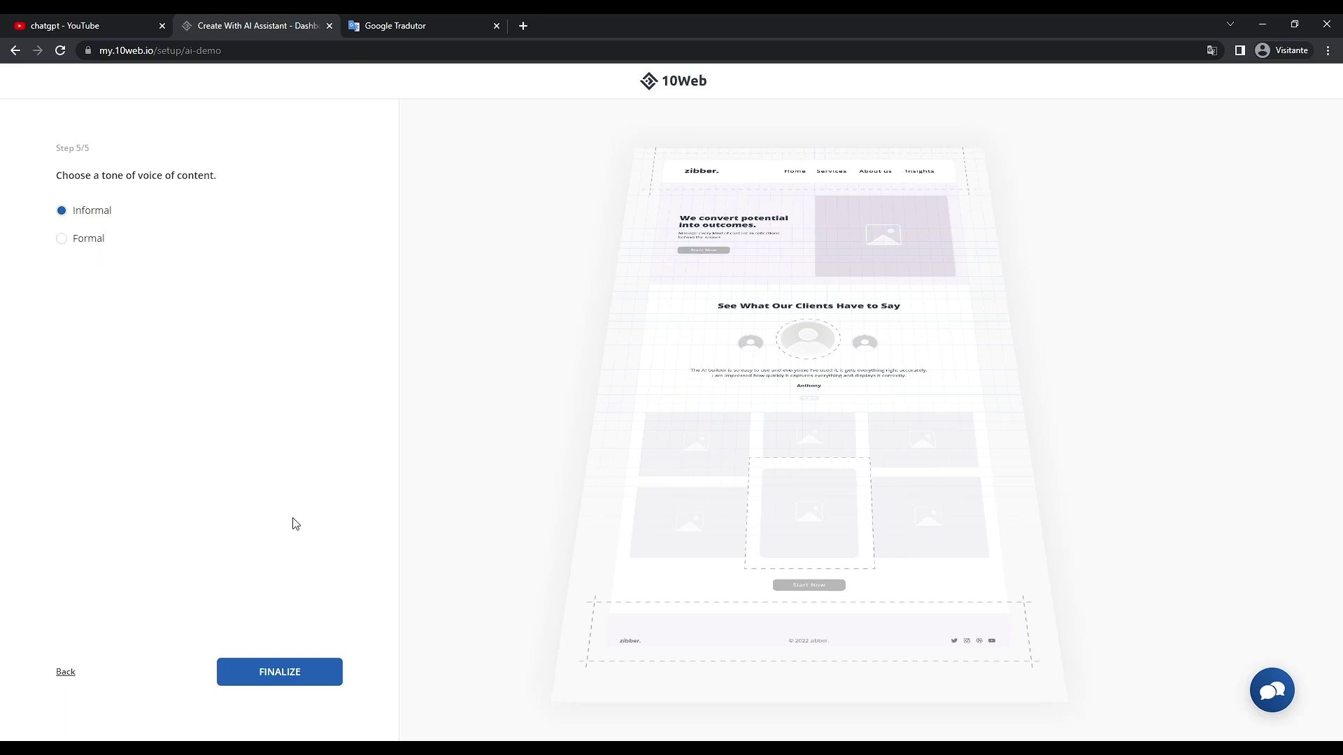
{"action": "left_click", "coordinate": [288, 675]}
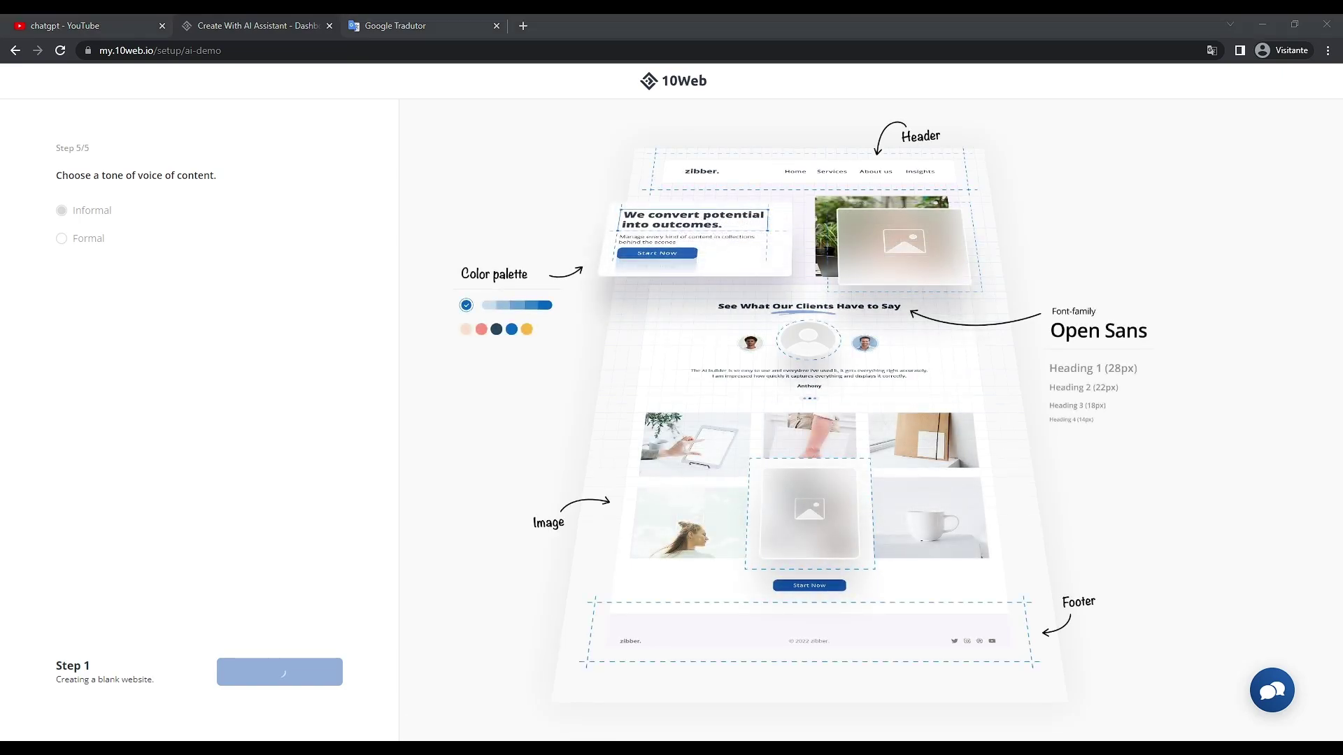
{"action": "key", "text": "alt+Tab"}
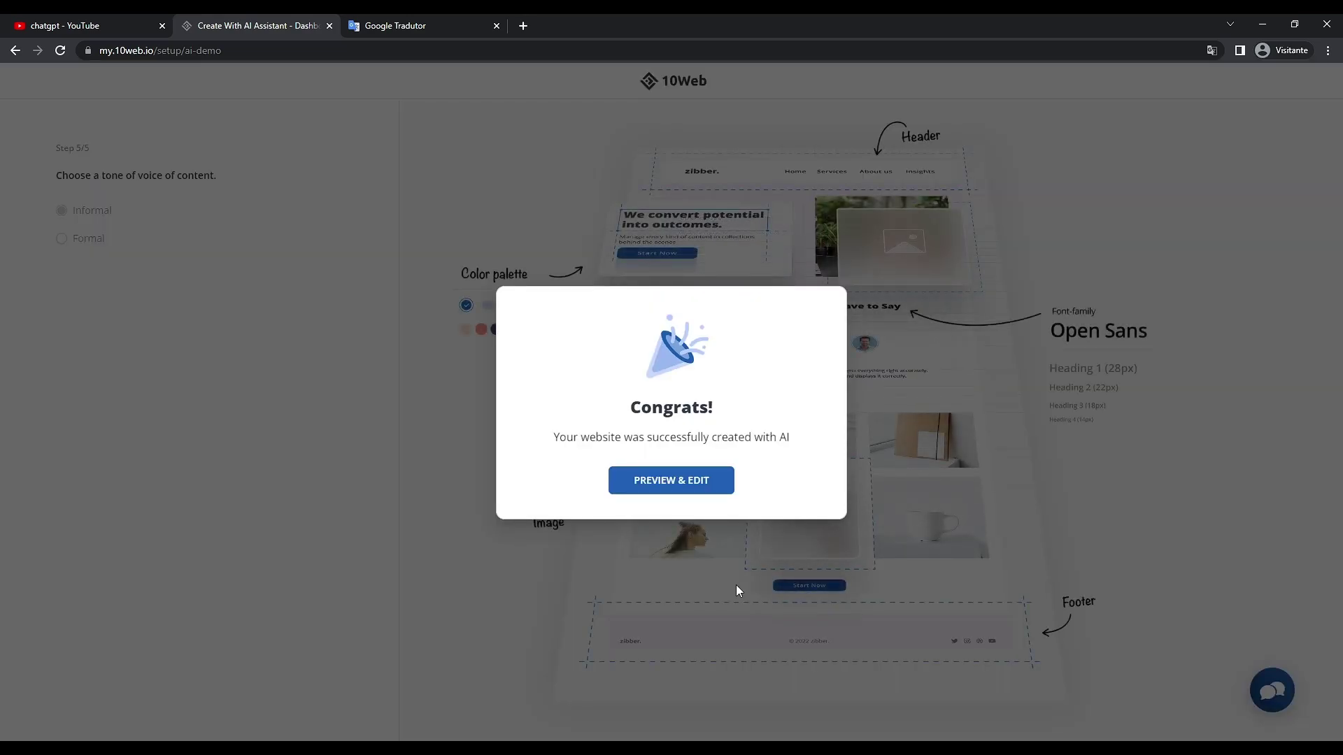
{"action": "left_click", "coordinate": [693, 489]}
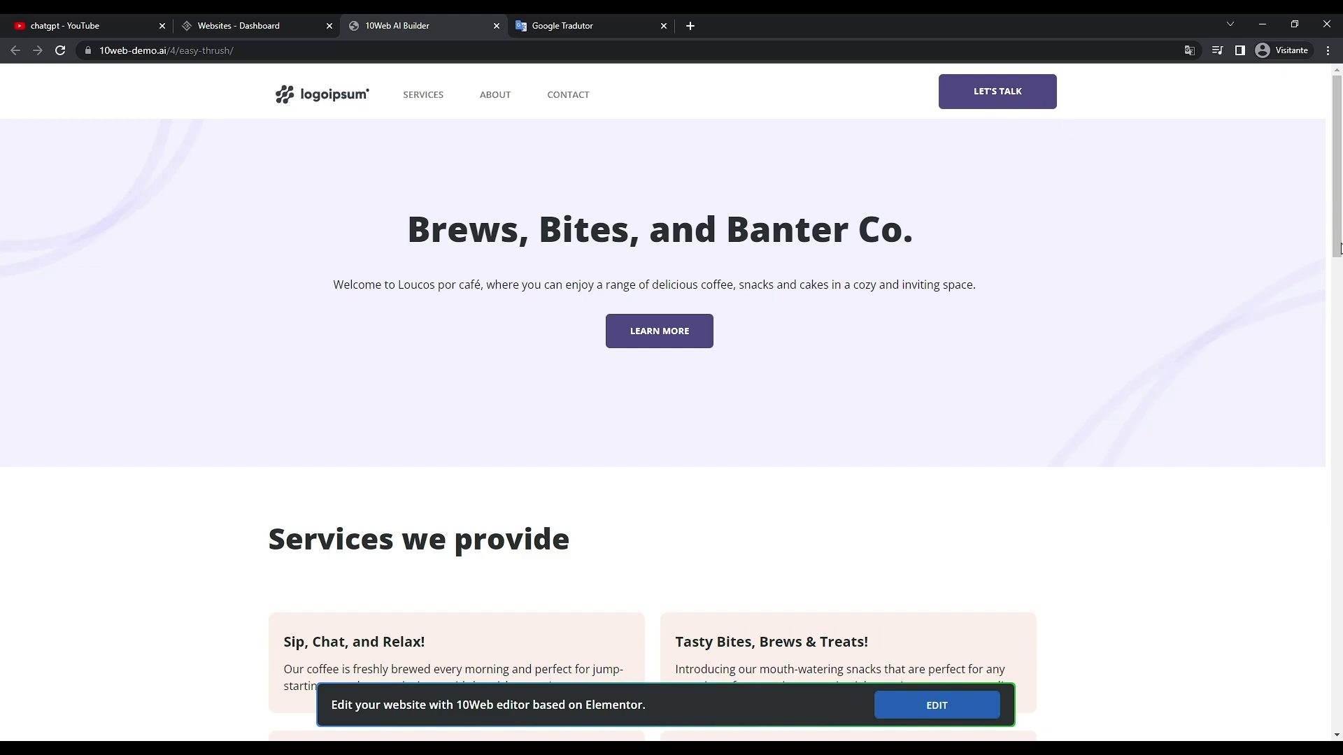
Examine the generated coffee shop page from its headline through the services and case study sections.
{"action": "left_click", "coordinate": [1341, 296]}
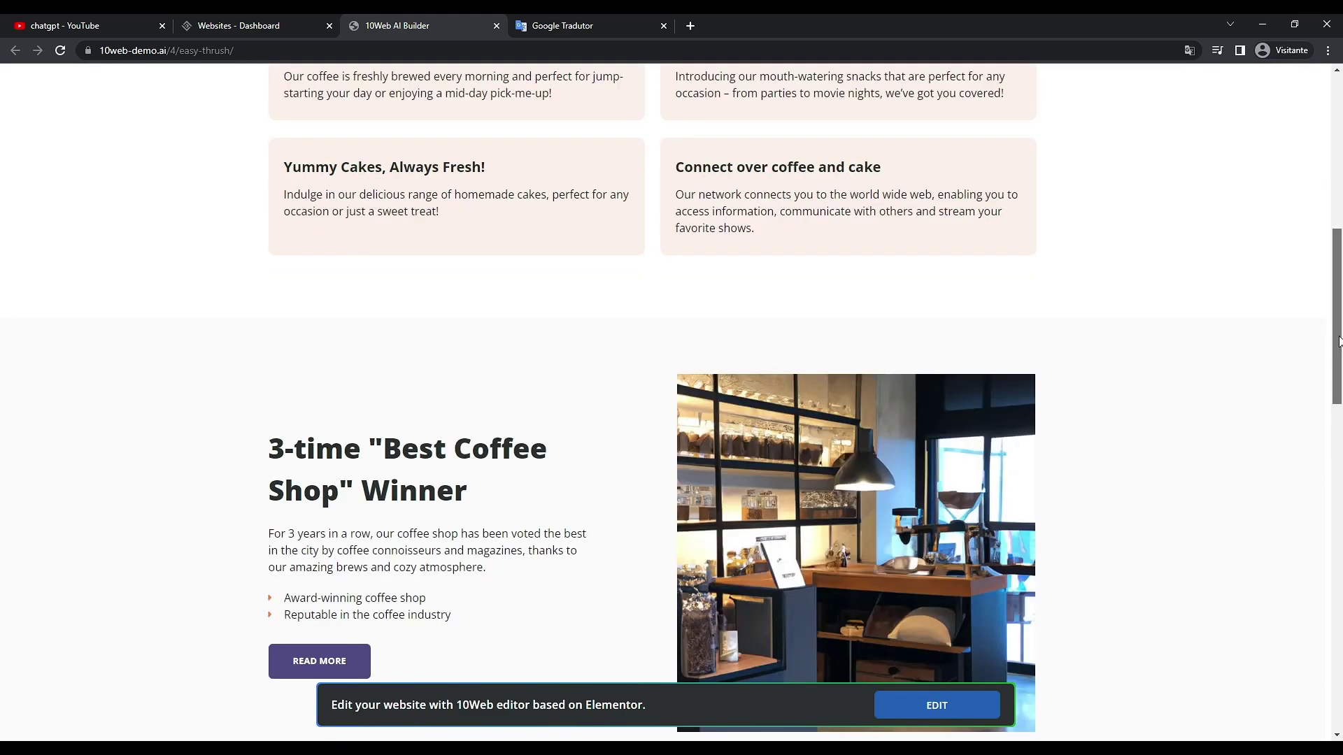
{"action": "left_click_drag", "start_coordinate": [1341, 319], "coordinate": [1341, 190]}
{"action": "scroll", "coordinate": [779, 284], "scroll_direction": "down", "scroll_amount": 1}
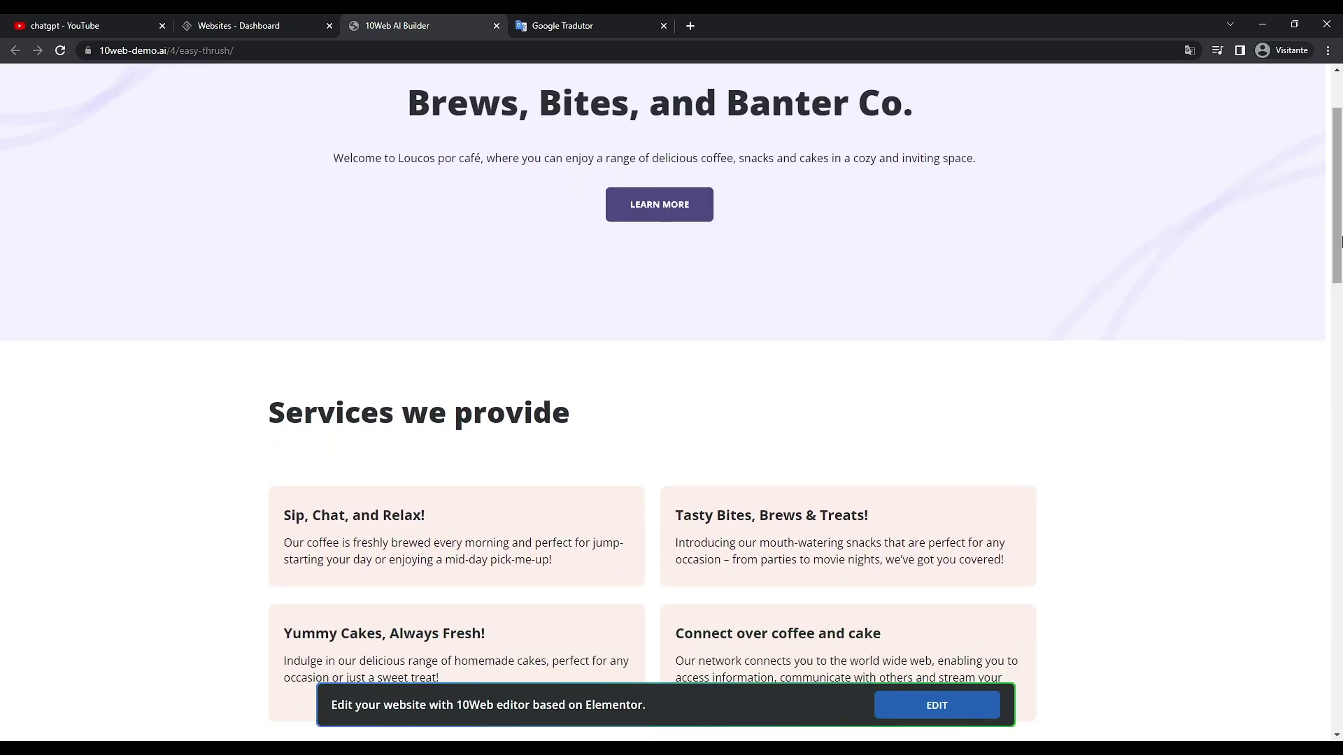
{"action": "left_click_drag", "start_coordinate": [1341, 241], "coordinate": [1341, 320]}
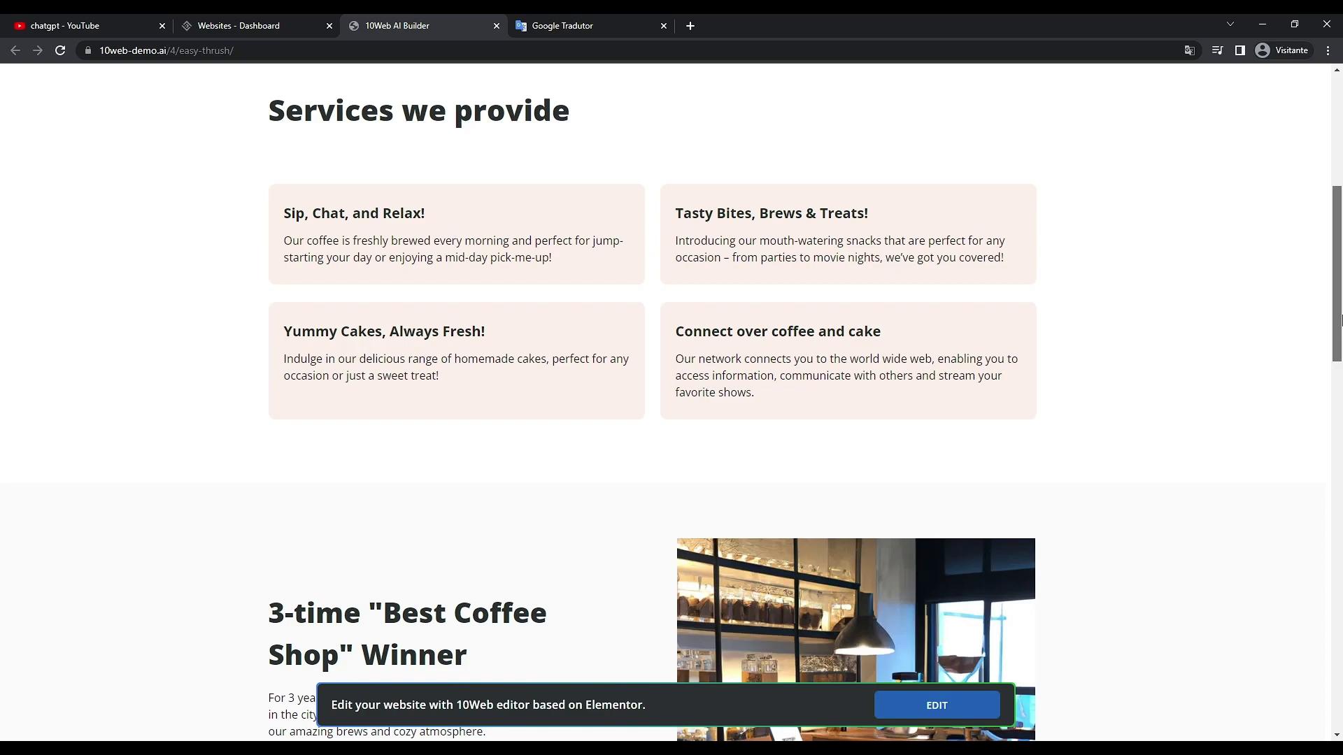
{"action": "left_click_drag", "start_coordinate": [1341, 319], "coordinate": [1341, 434]}
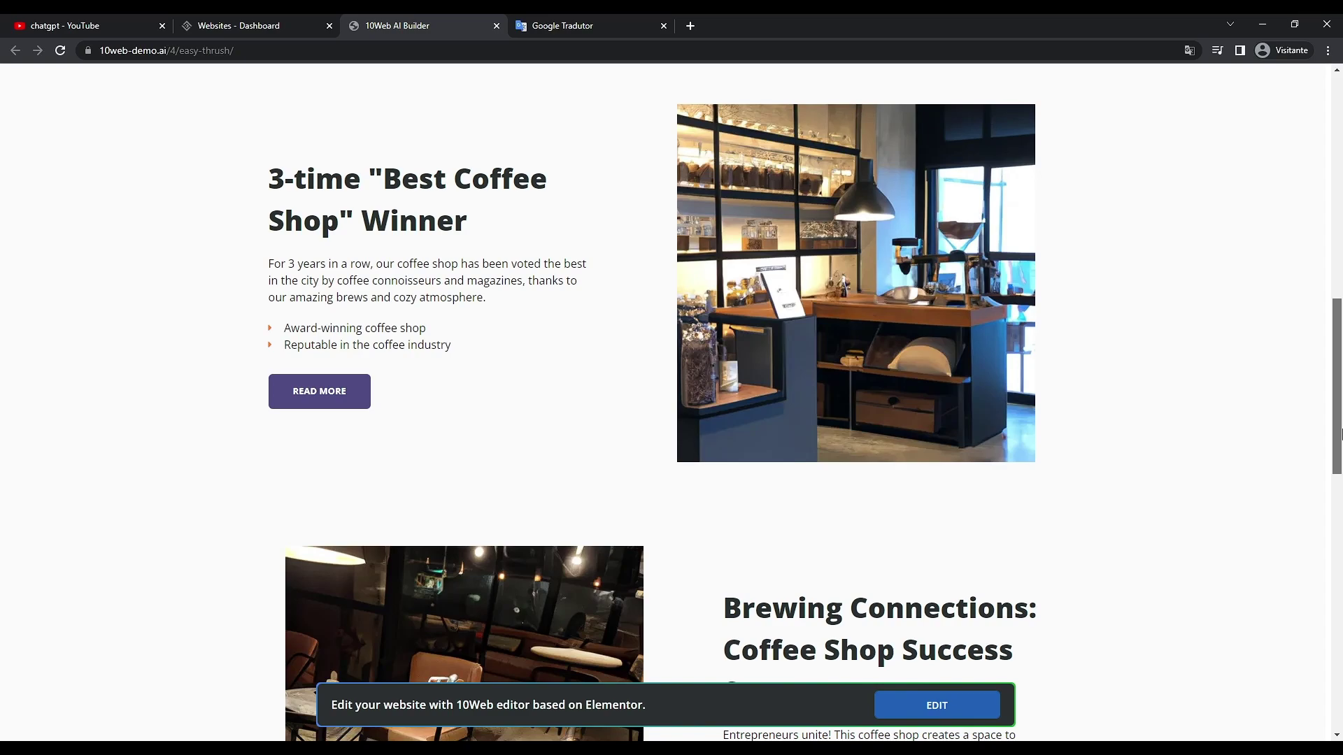
{"action": "left_click_drag", "start_coordinate": [1340, 434], "coordinate": [1341, 523]}
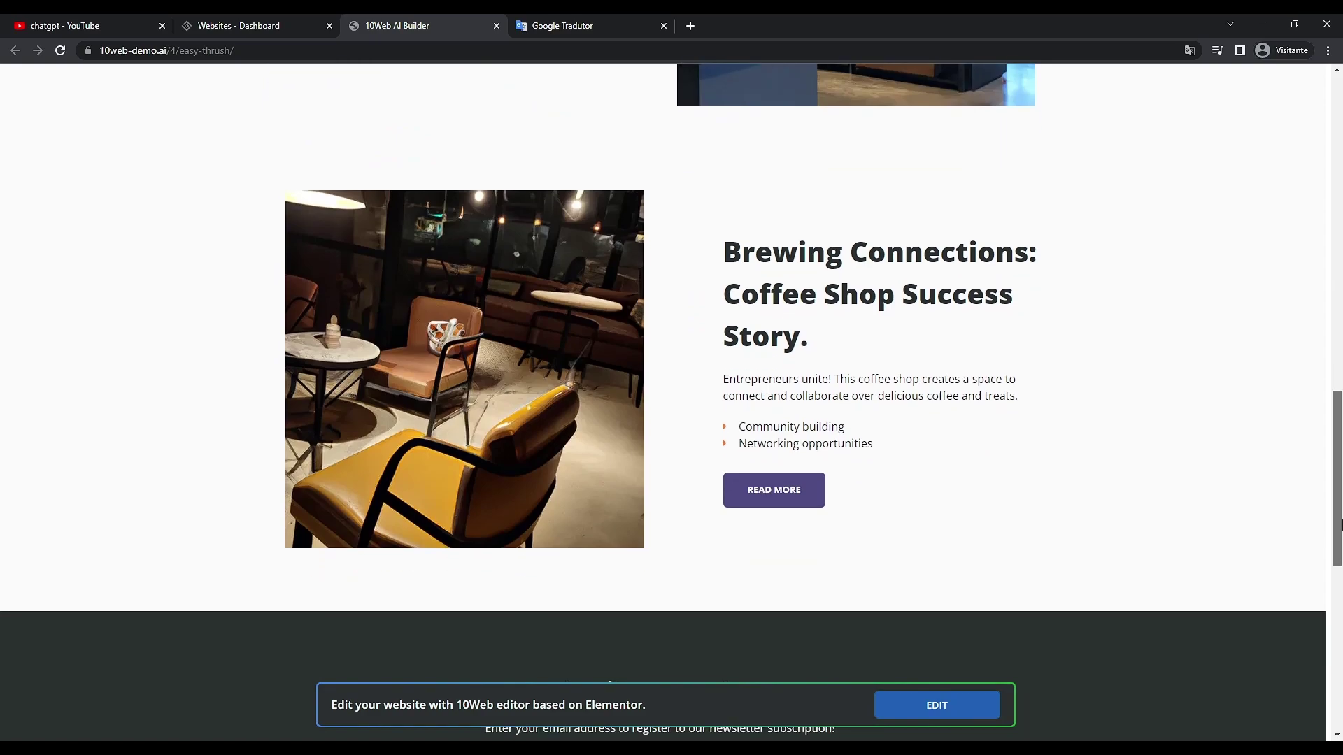